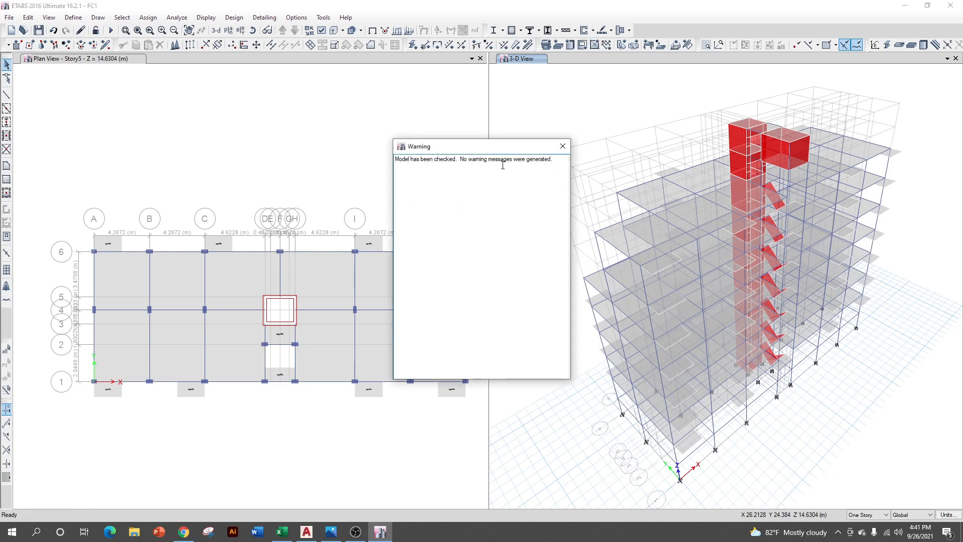
- Dismiss the model check report and run the structural analysis
click(563, 146)
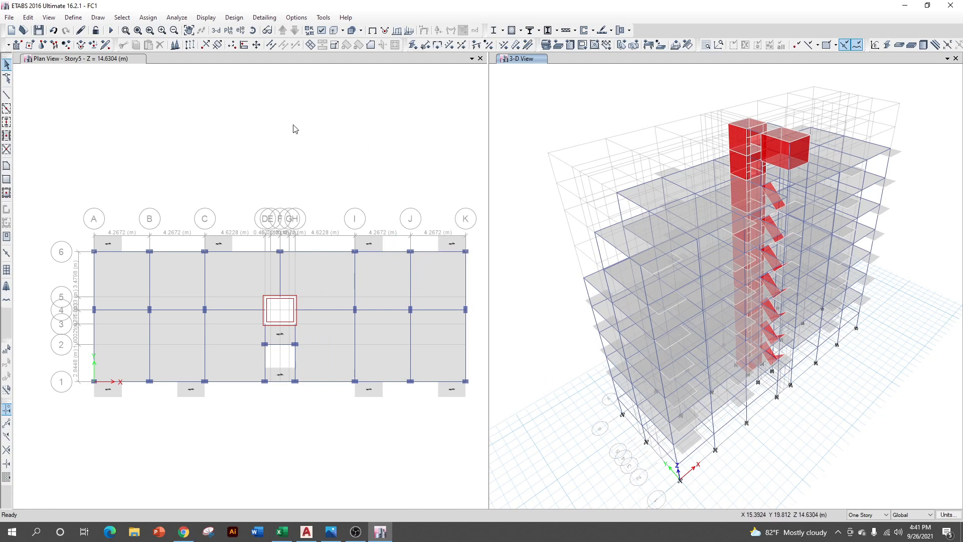
click(110, 31)
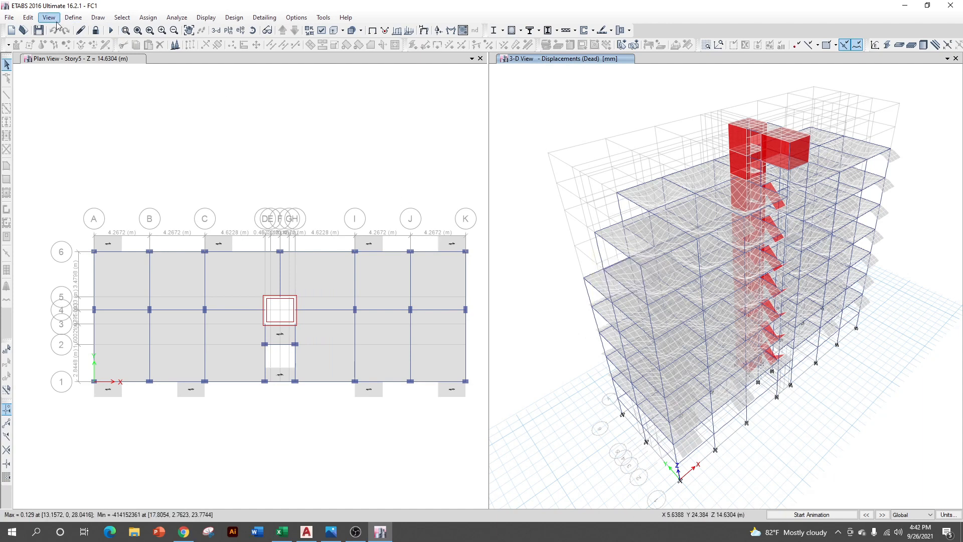
- Add the default load combinations for Concrete Shear Wall Design, converted to editable user combinations
click(73, 17)
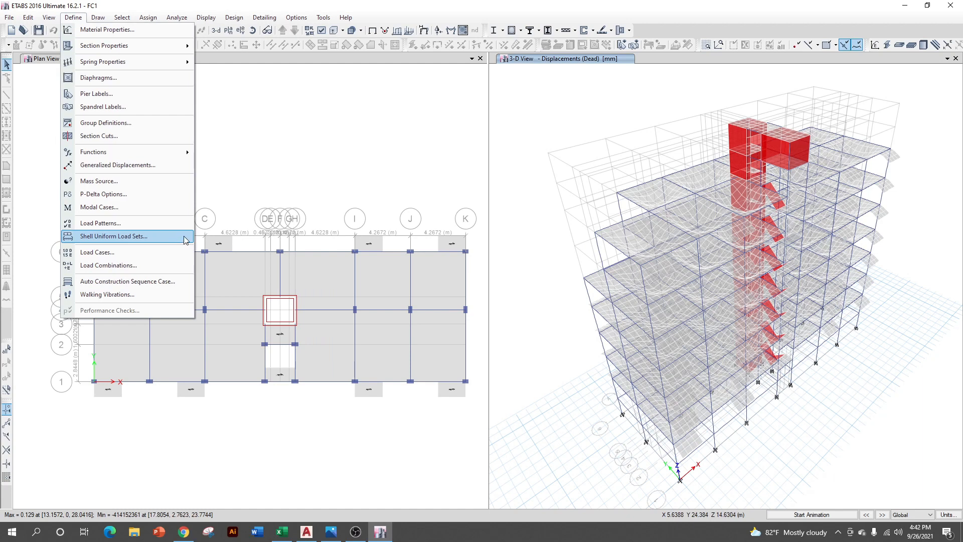
click(182, 265)
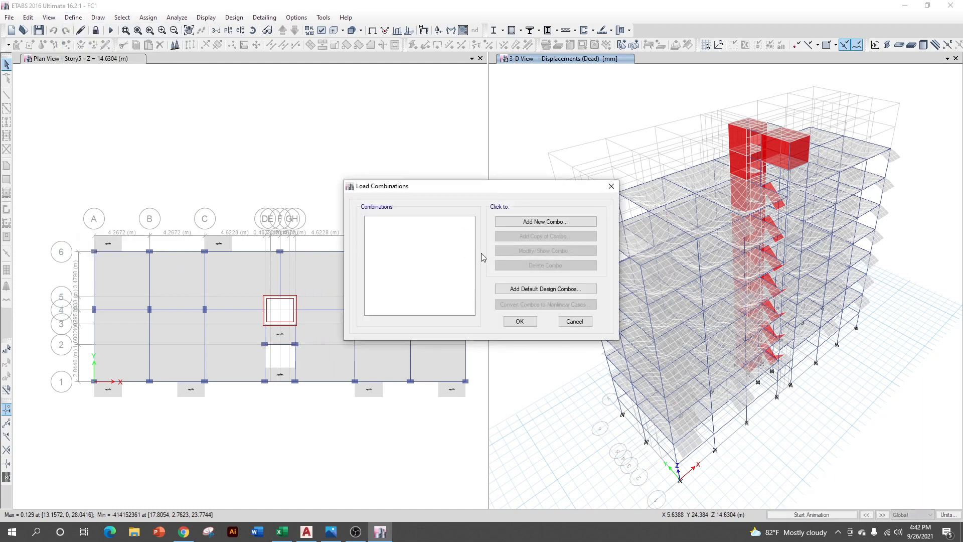
click(535, 289)
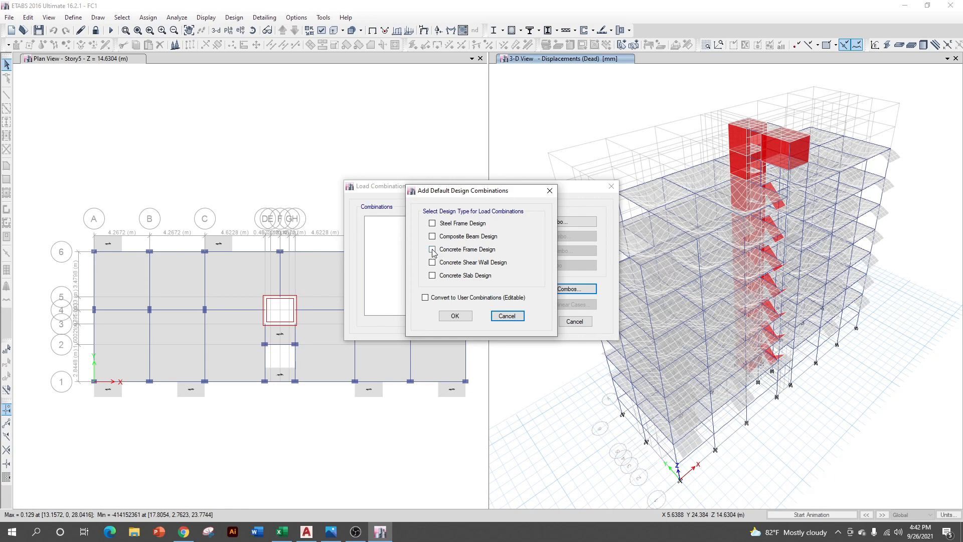
click(465, 265)
click(444, 300)
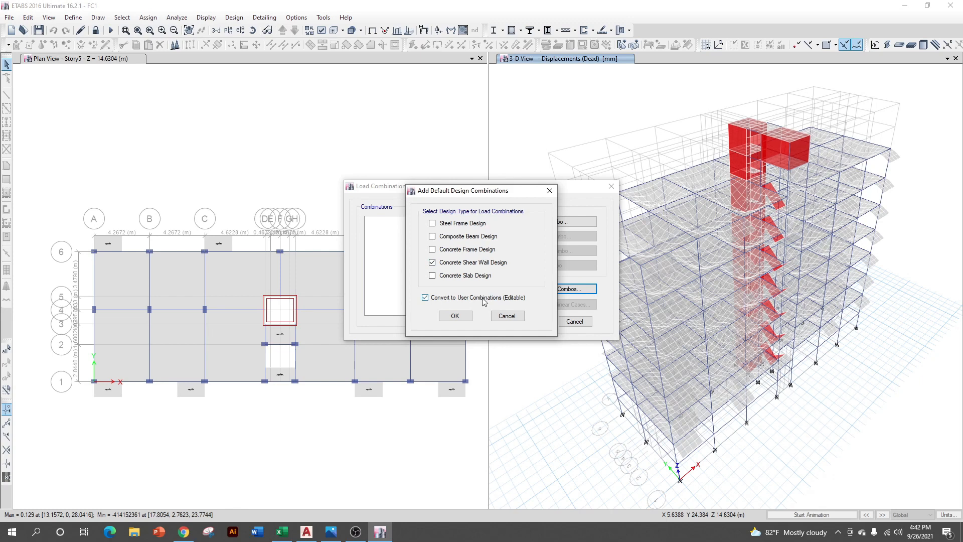
click(461, 320)
scroll(442, 282, down, 5)
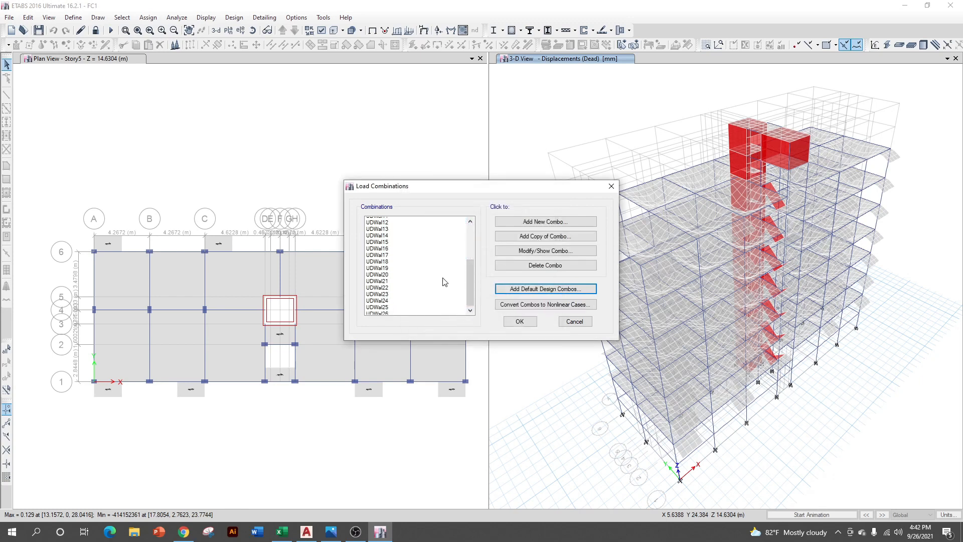
click(518, 321)
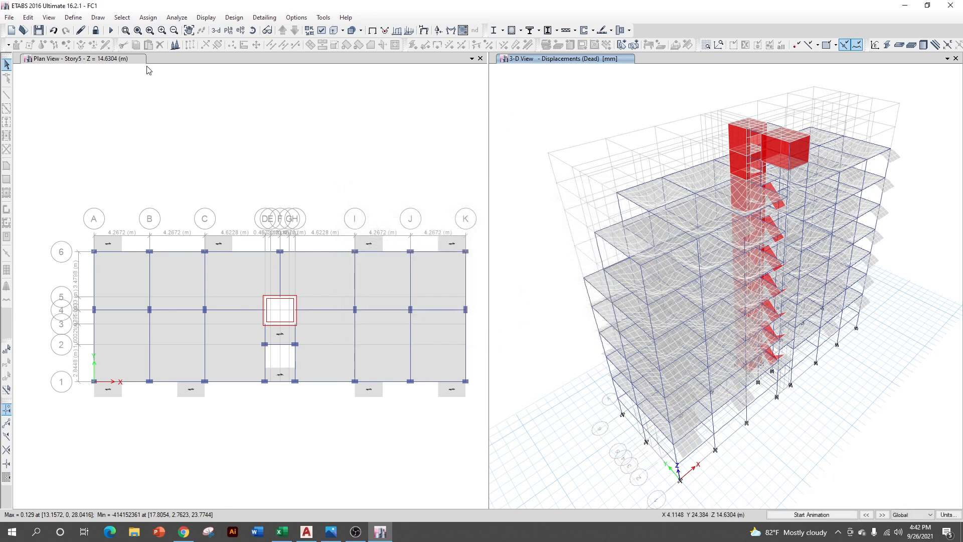
- Select all walls with the properties LW 10 INCH, SPANDREL 10 INCH and WT SIDE WALL 8 INCH
click(129, 18)
mouse_move(137, 30)
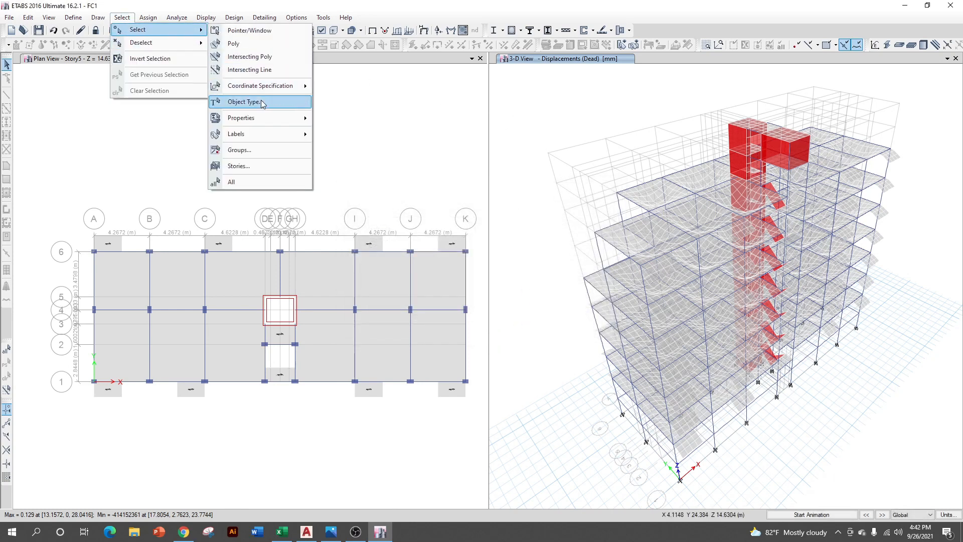
mouse_move(263, 119)
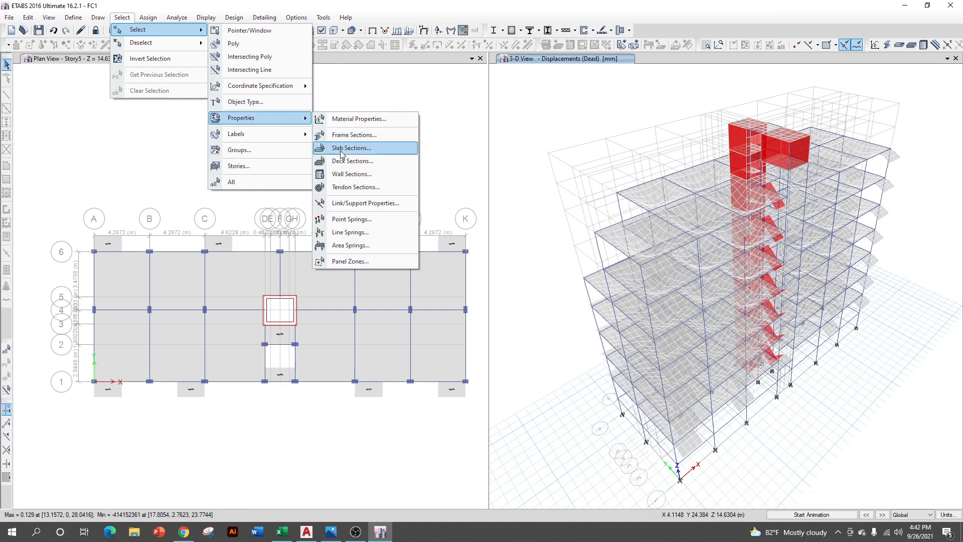
click(351, 174)
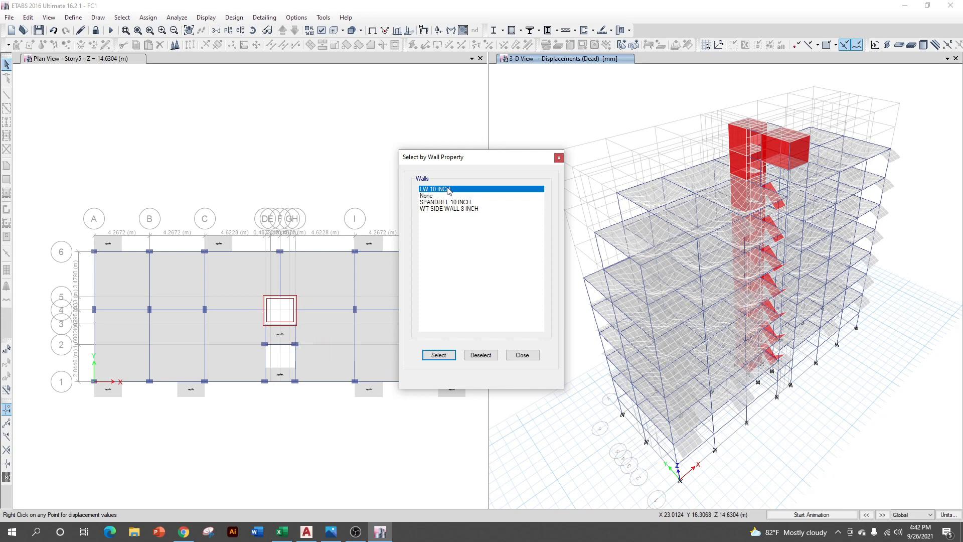
ctrl+click(446, 202)
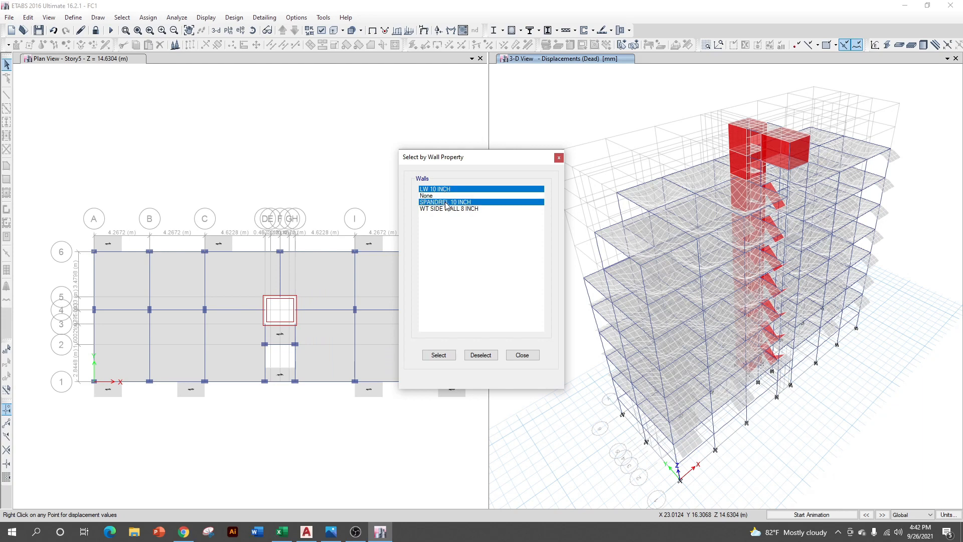
ctrl+click(444, 208)
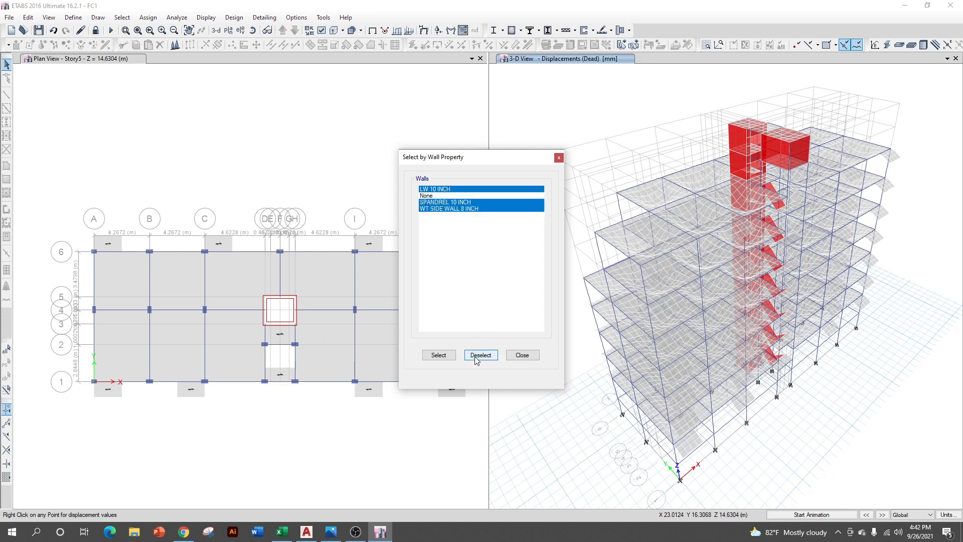
click(441, 355)
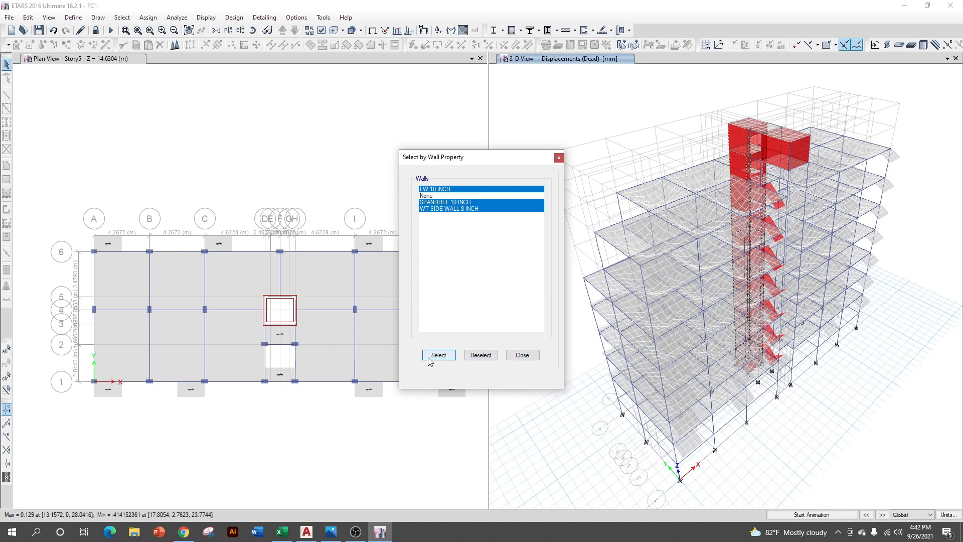
click(521, 356)
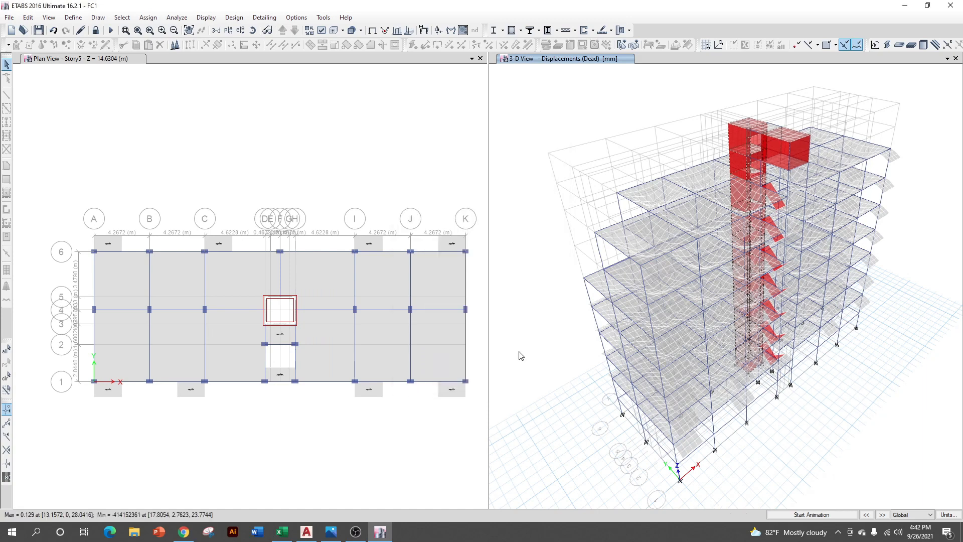
- Show only the selected walls in the 3-D view and select the whole displayed wall core with its joints
right_click(521, 102)
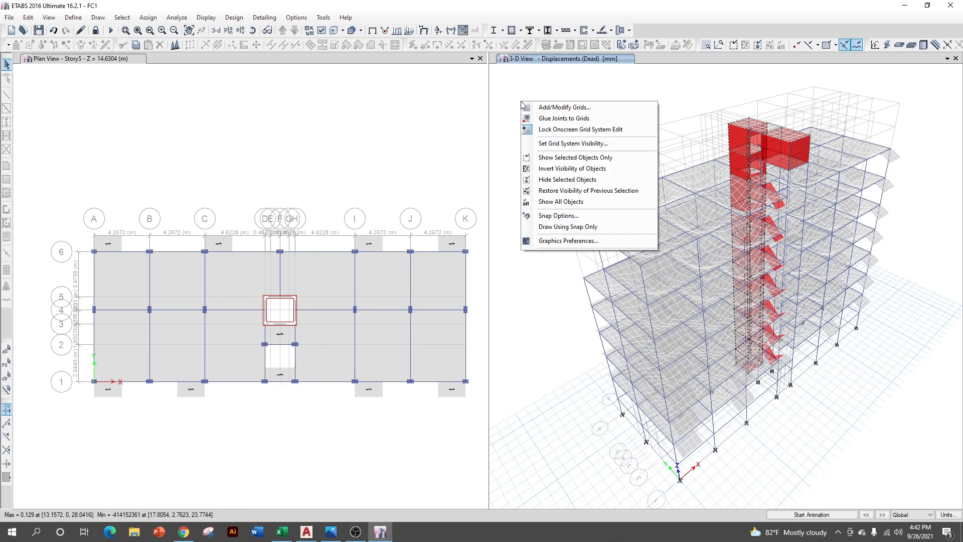
click(553, 157)
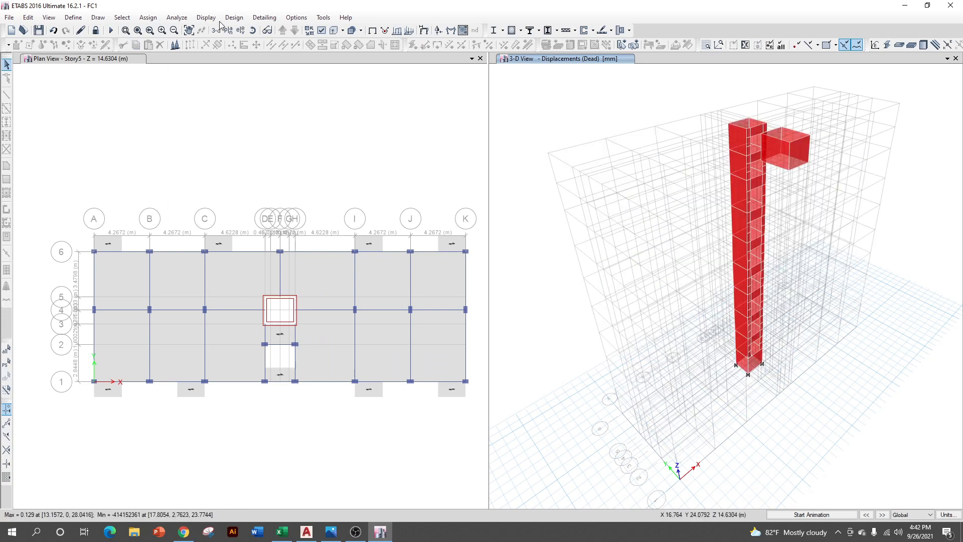
drag(854, 467, 656, 66)
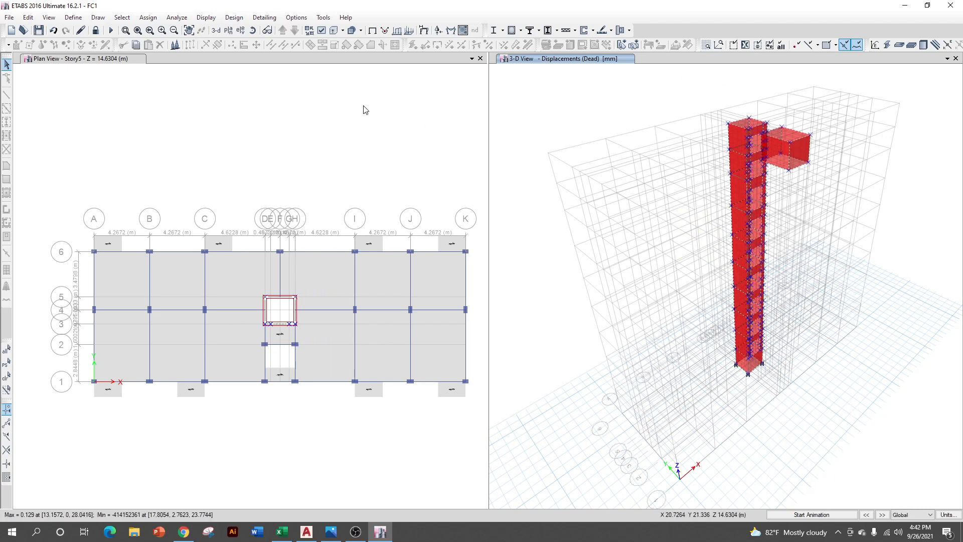
- Review the shear wall pier design overwrites for the selected walls without changing them
click(234, 17)
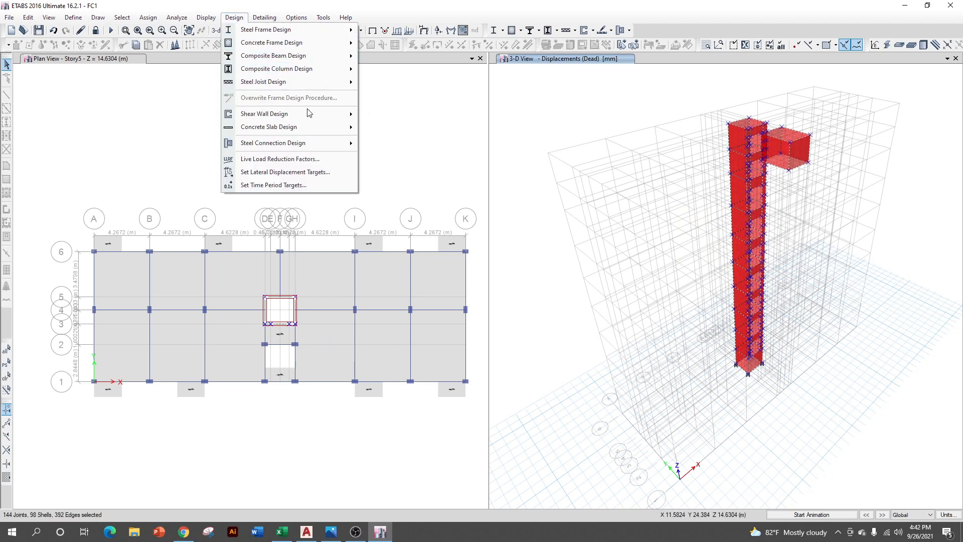
mouse_move(308, 114)
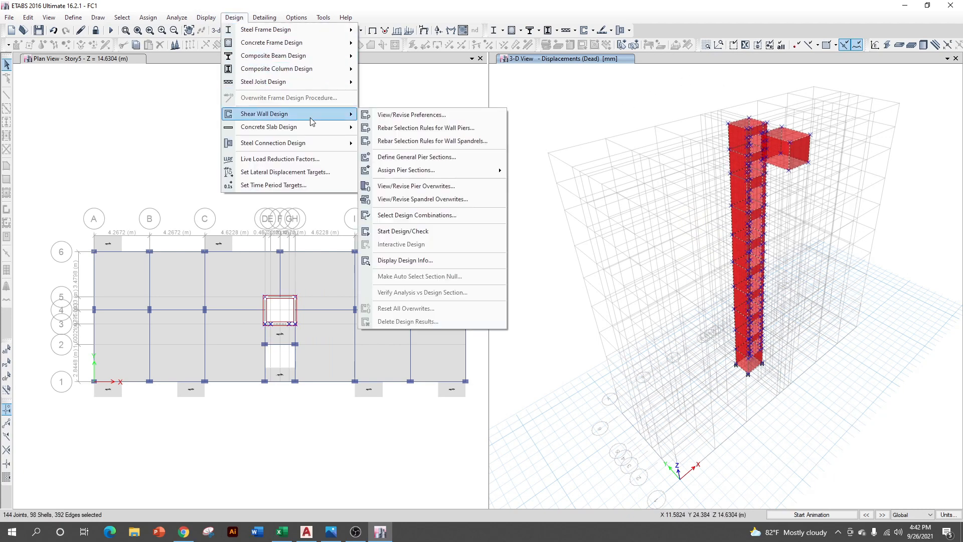
click(421, 192)
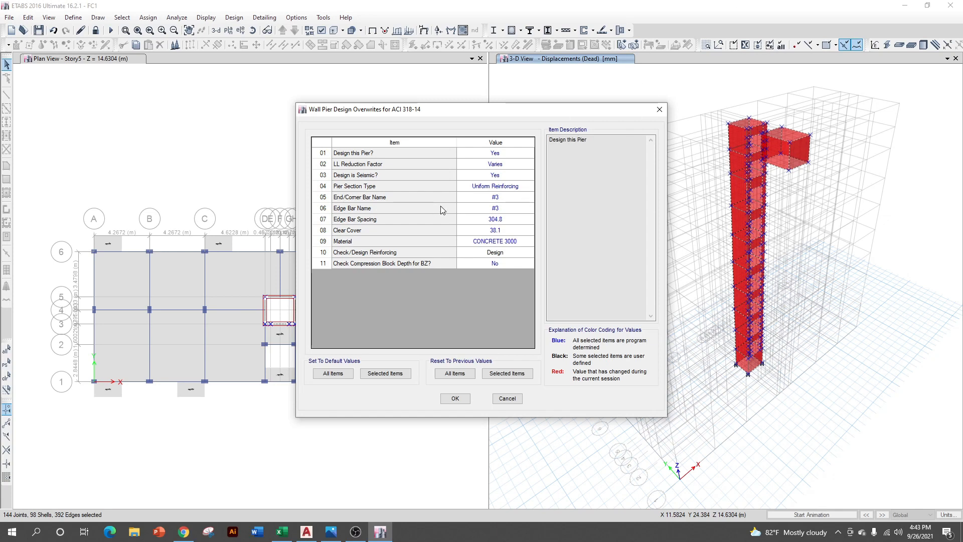
click(662, 108)
- Check the load combinations chosen for wall design and accept the UDWal combinations as listed
click(234, 17)
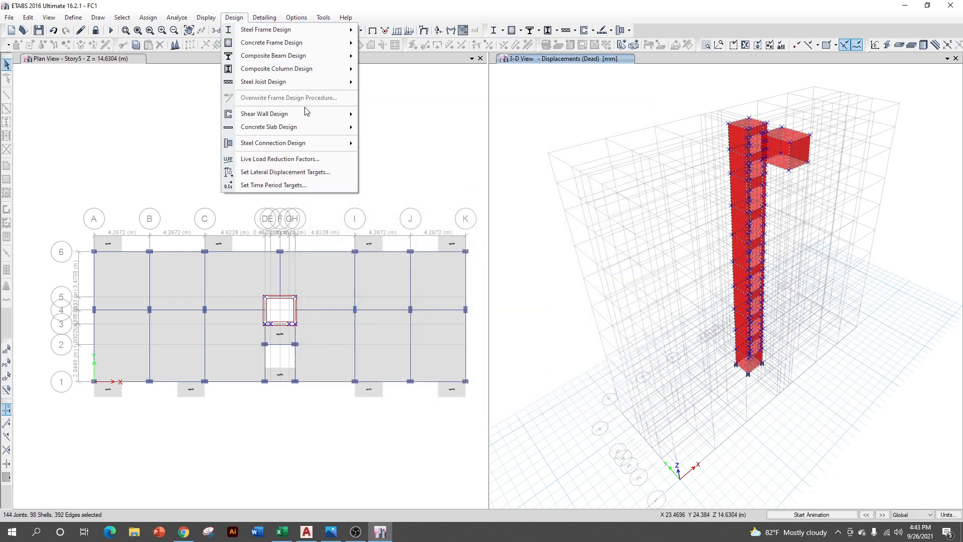
mouse_move(306, 112)
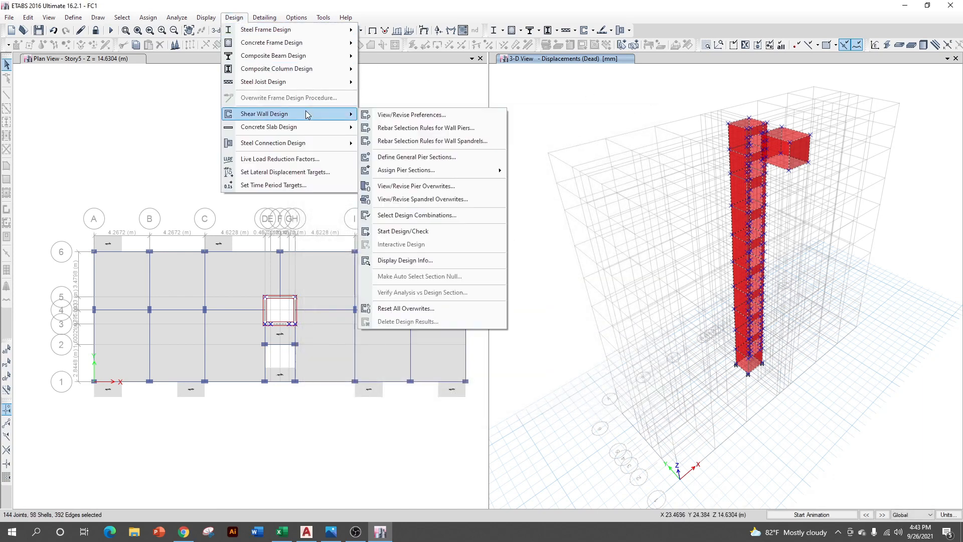
click(424, 215)
scroll(563, 248, down, 4)
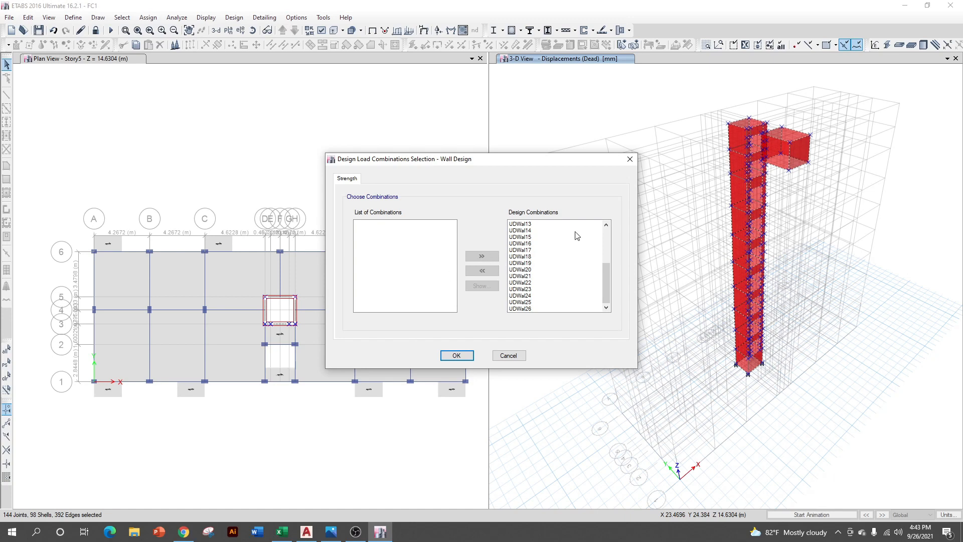
click(456, 355)
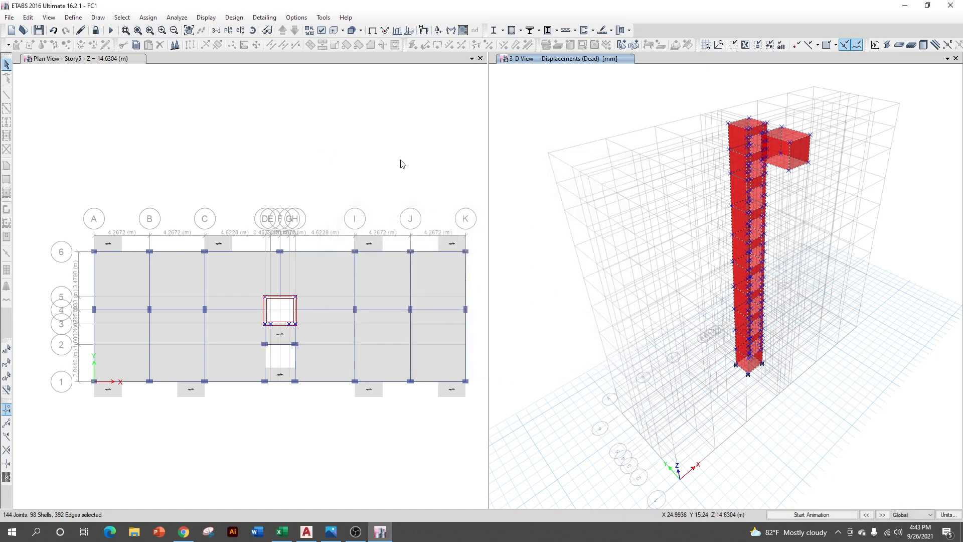
- Run the shear wall design check on the selected walls
click(235, 19)
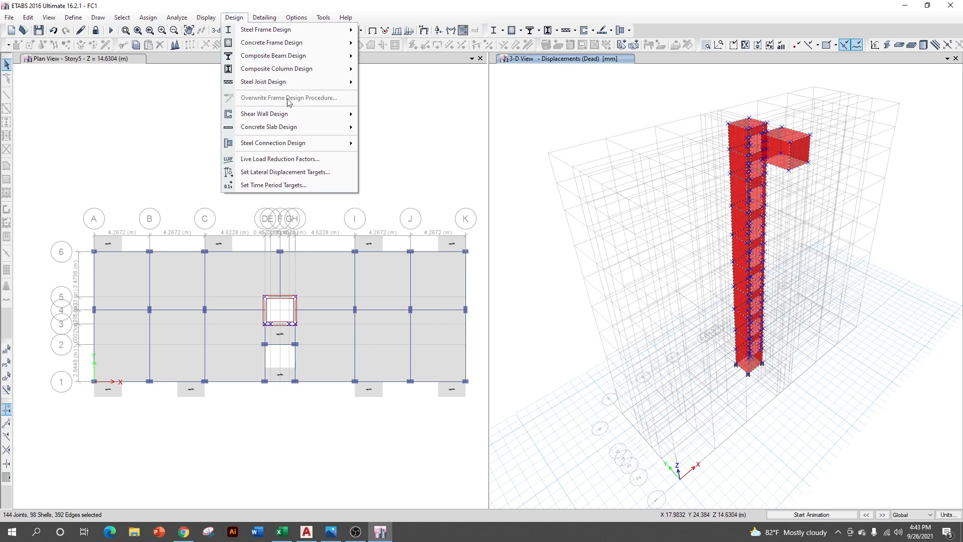
mouse_move(321, 114)
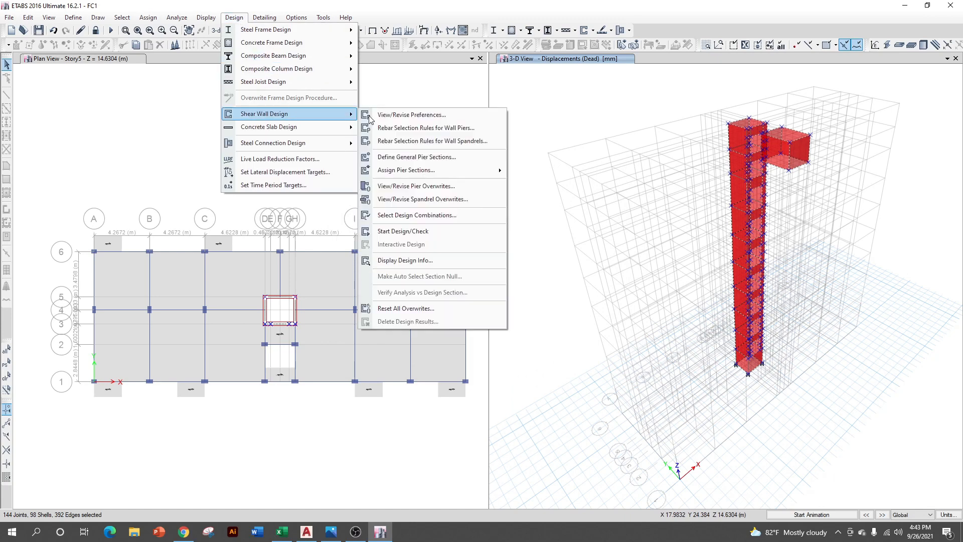
click(431, 233)
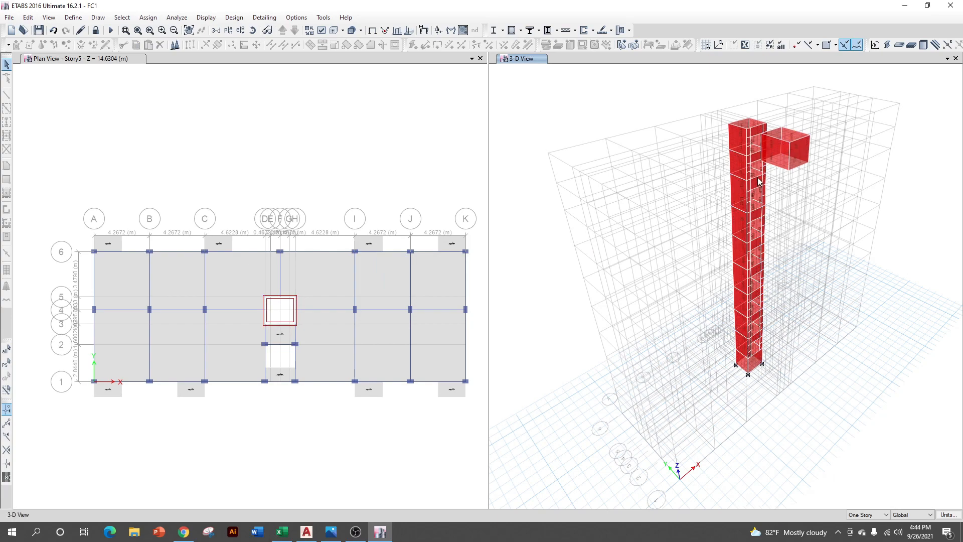
- Hide the grid system in the 3-D view of the pier reinforcement results
scroll(757, 183, up, 6)
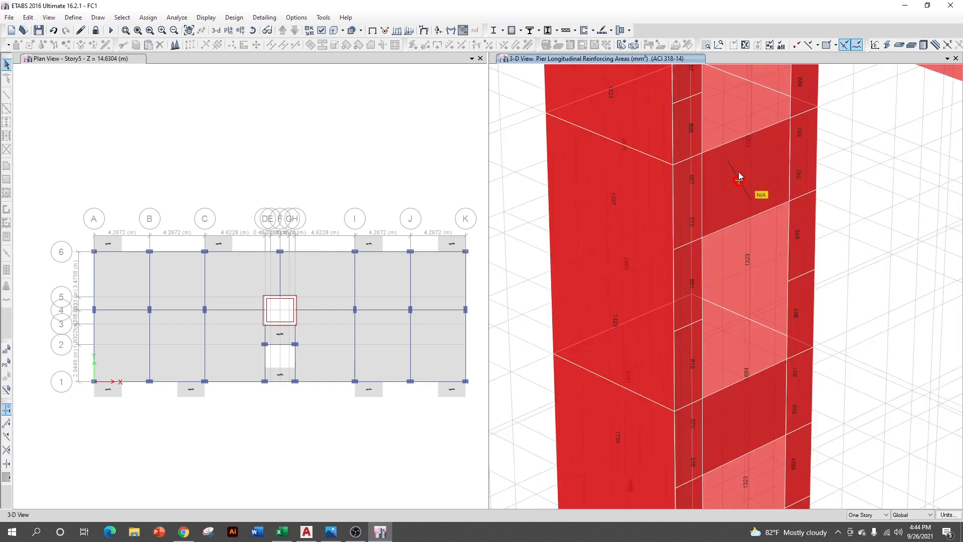
scroll(750, 211, down, 6)
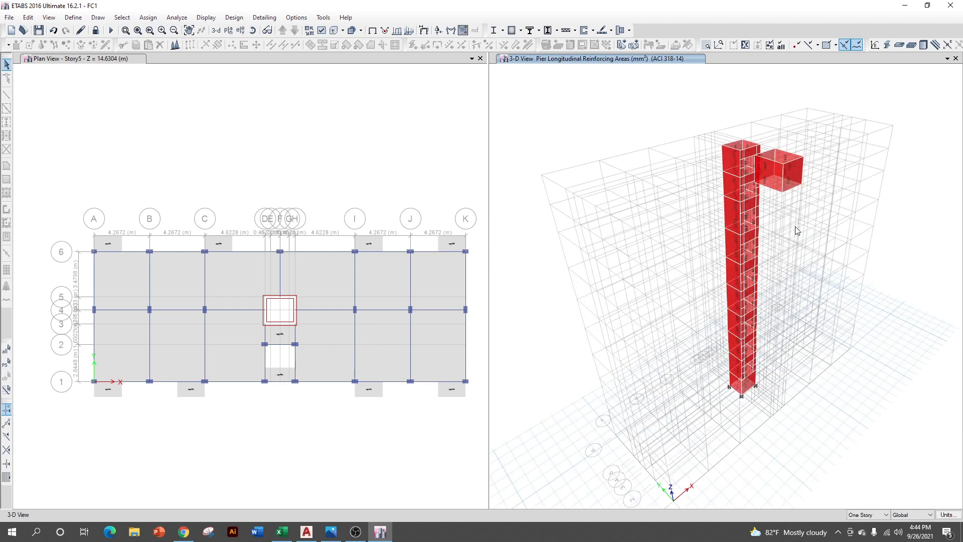
right_click(602, 129)
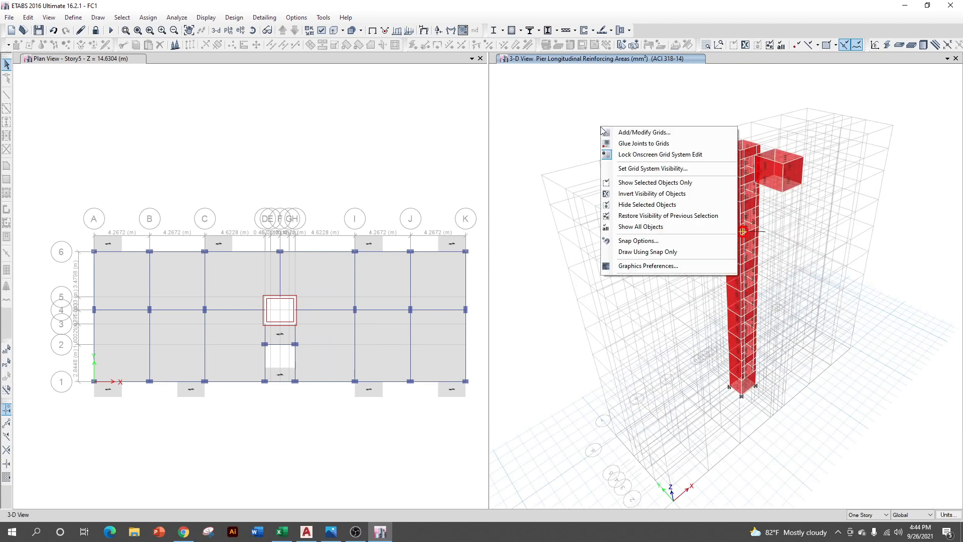
click(646, 169)
- Examine the pier longitudinal reinforcing areas on the lift core walls from the base through the lower stories
scroll(825, 231, up, 4)
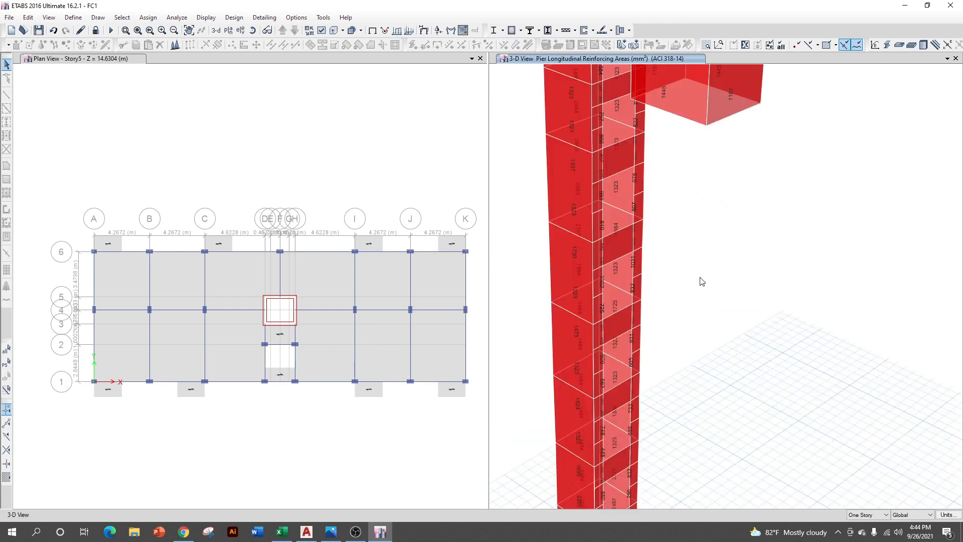
drag(700, 281, 762, 174)
drag(737, 348, 728, 199)
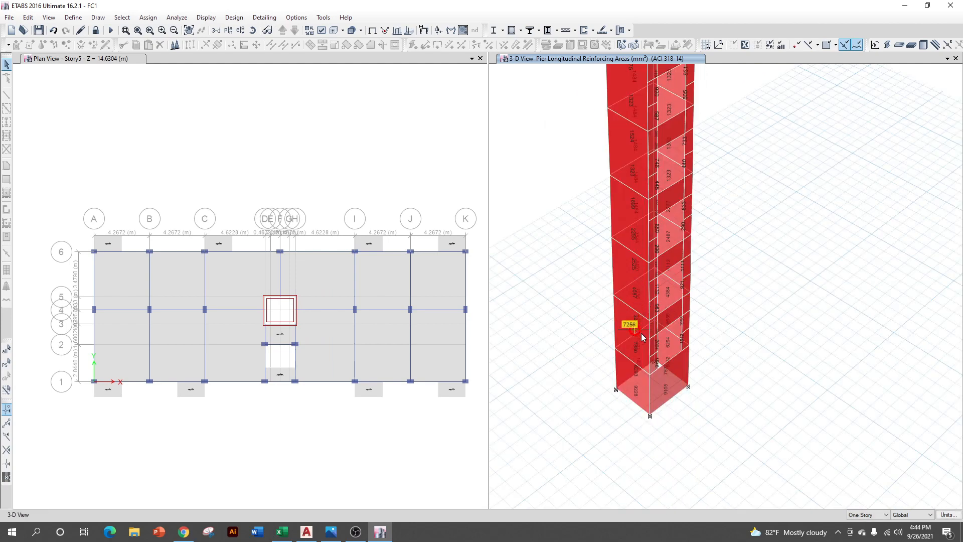
scroll(635, 287, up, 3)
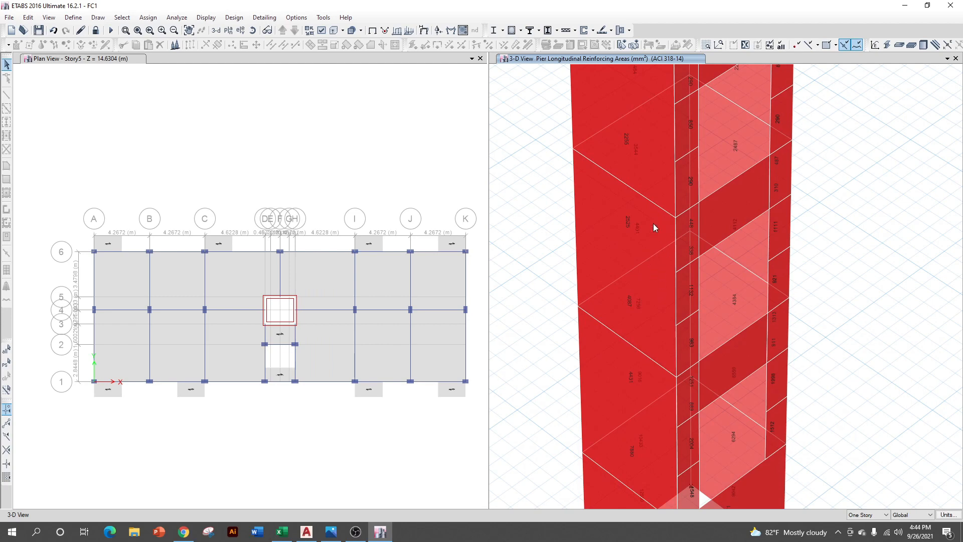
drag(653, 228, 661, 396)
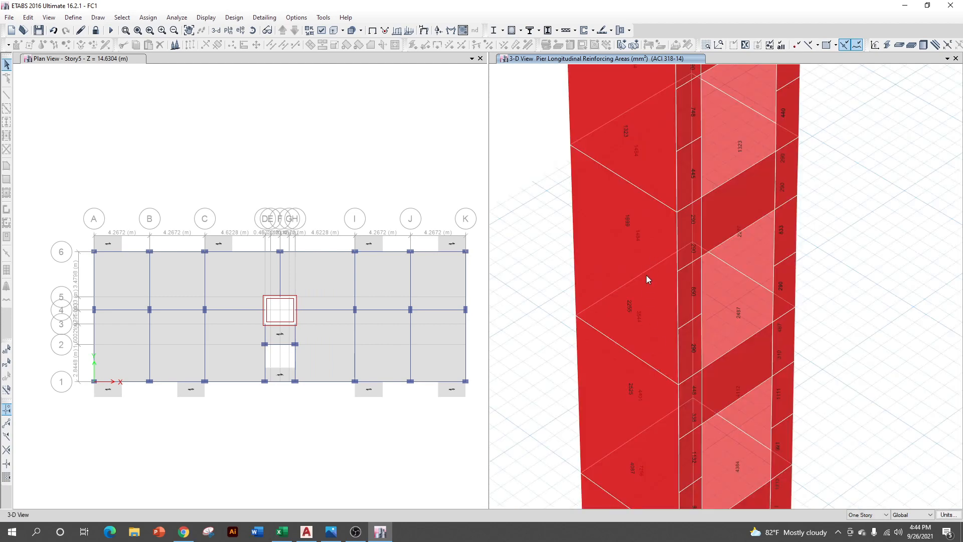
- Examine the required longitudinal steel areas on the lift core's solid side wall, comparing the base with the stories just above
mouse_move(639, 226)
mouse_move(626, 283)
scroll(652, 293, down, 5)
drag(648, 342, 651, 261)
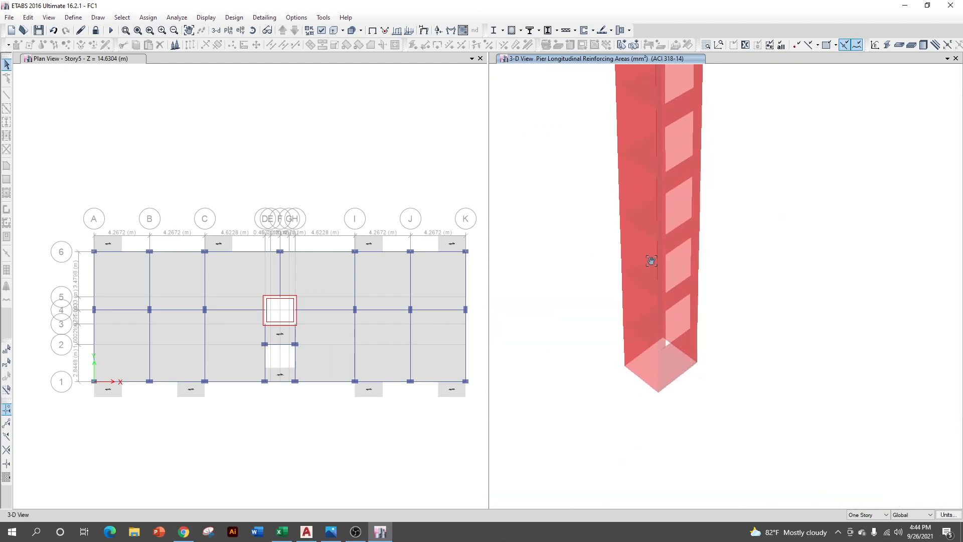
scroll(657, 270, up, 5)
mouse_move(649, 285)
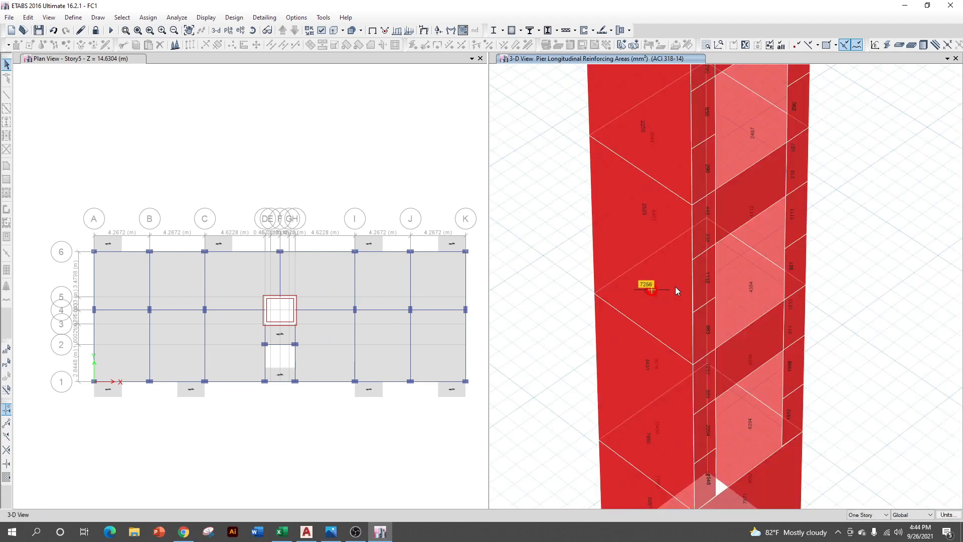
mouse_move(635, 183)
mouse_move(668, 268)
mouse_move(648, 218)
- Switch to the Excel shear wall design sheet and review the wall's length, height and thickness inputs
click(287, 531)
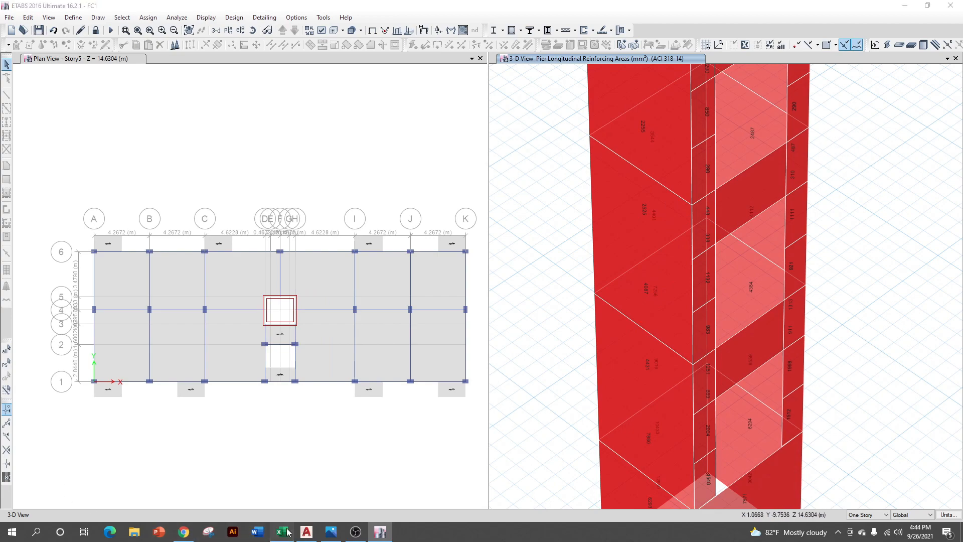
scroll(266, 212, up, 7)
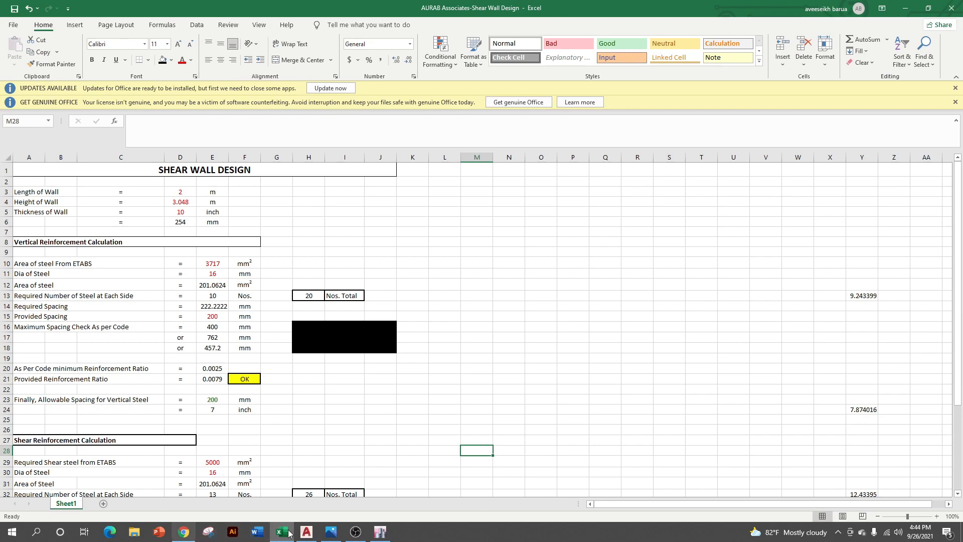
click(379, 531)
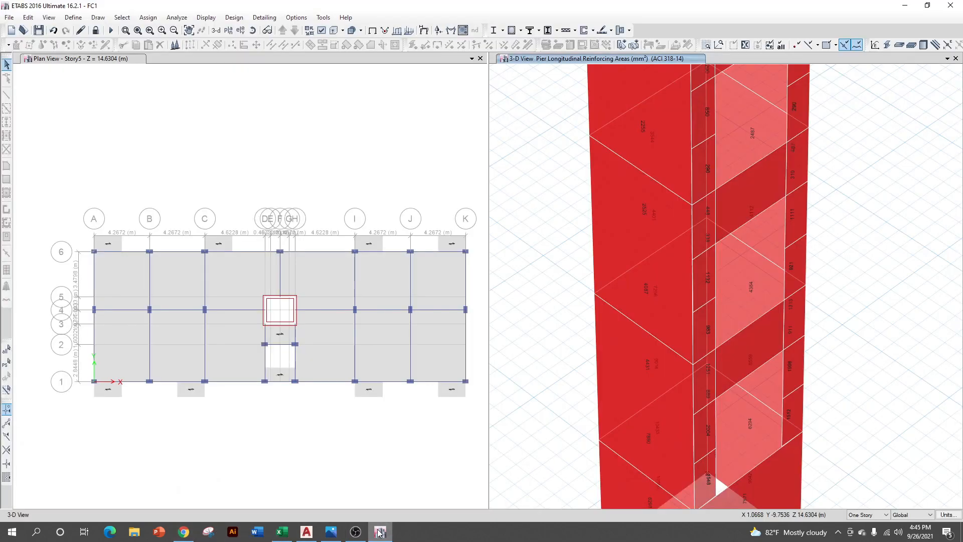
click(281, 531)
click(192, 192)
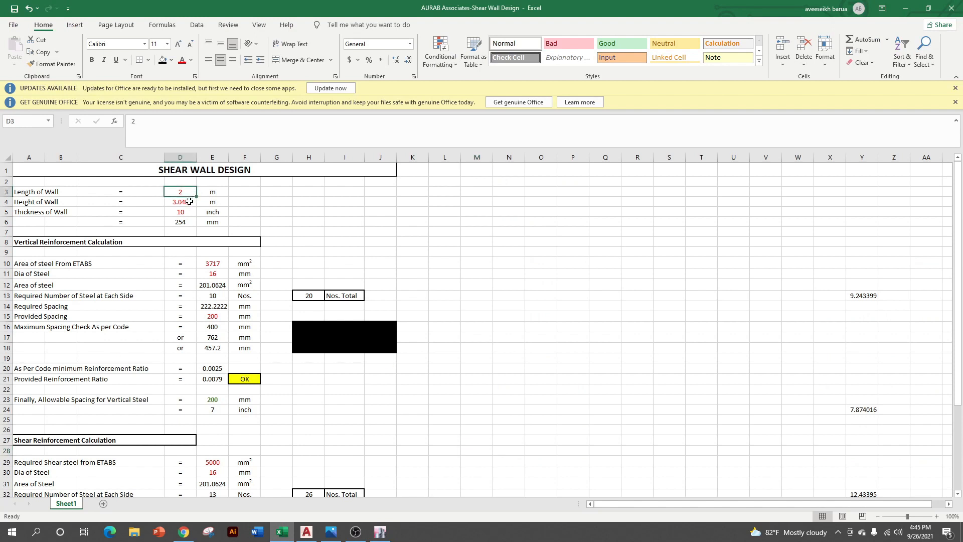
click(190, 205)
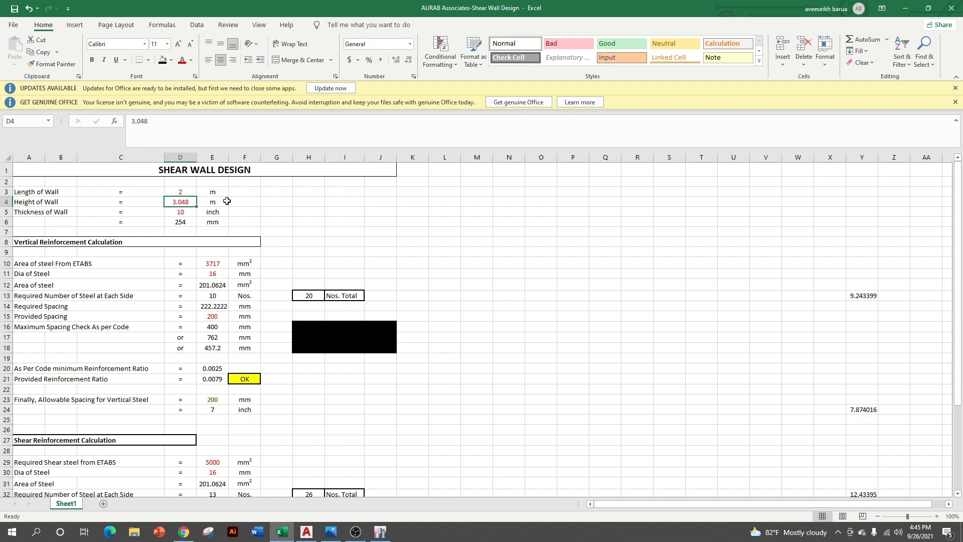
click(180, 214)
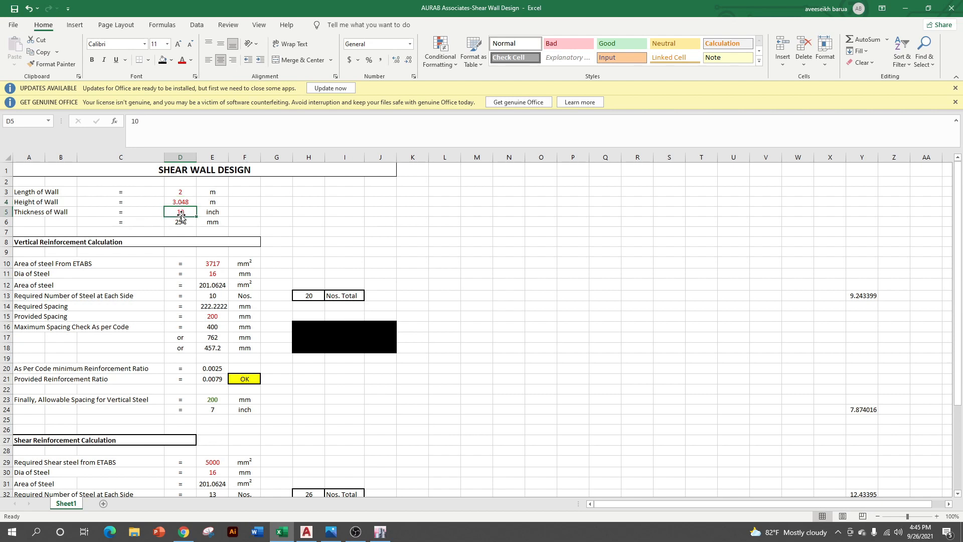
click(191, 221)
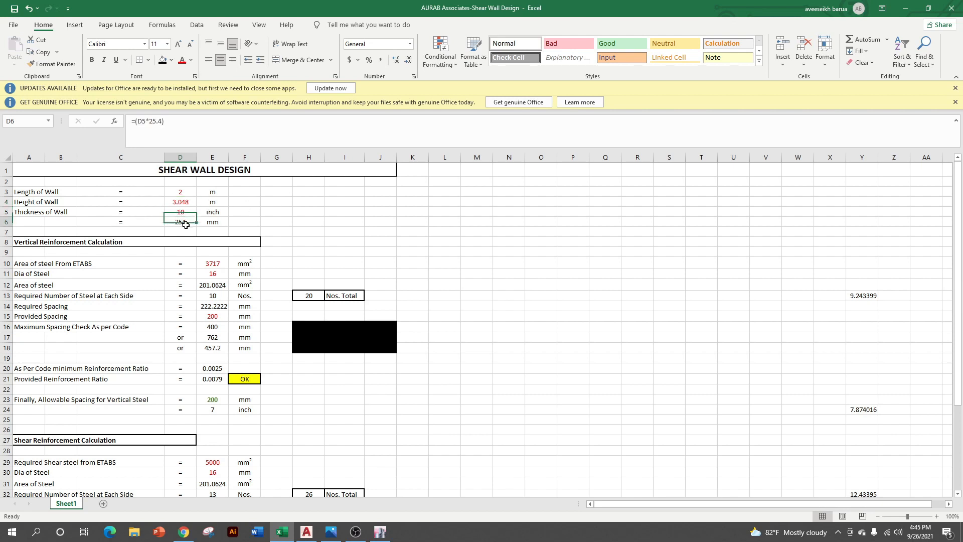
click(285, 208)
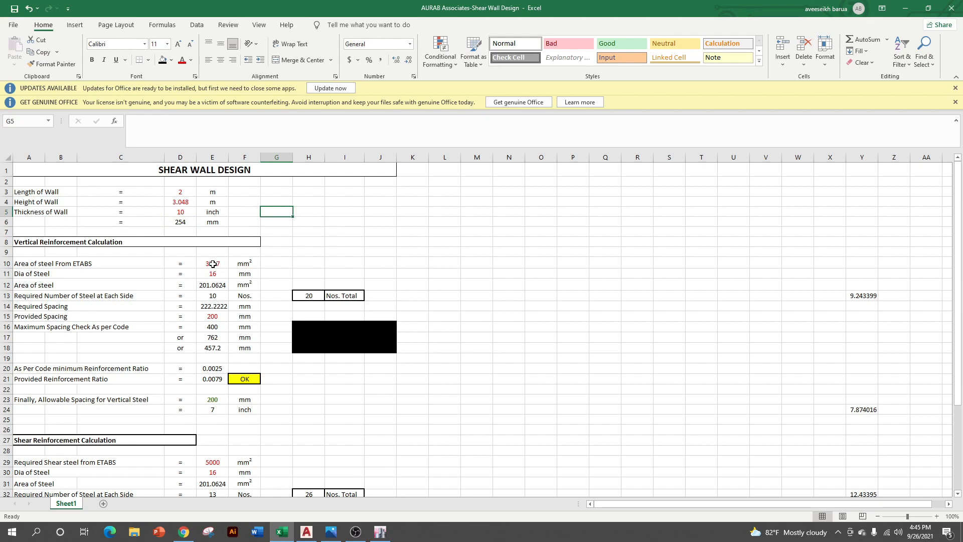
- Set the vertical reinforcement's area of steel from ETABS to 4087 mm² and centre the required spacing value in its cell
click(380, 531)
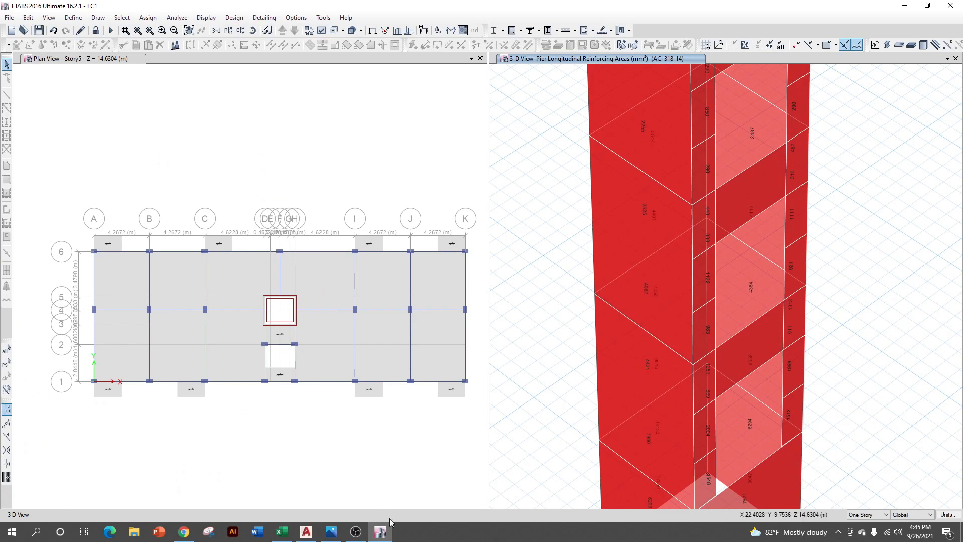
click(384, 533)
click(222, 263)
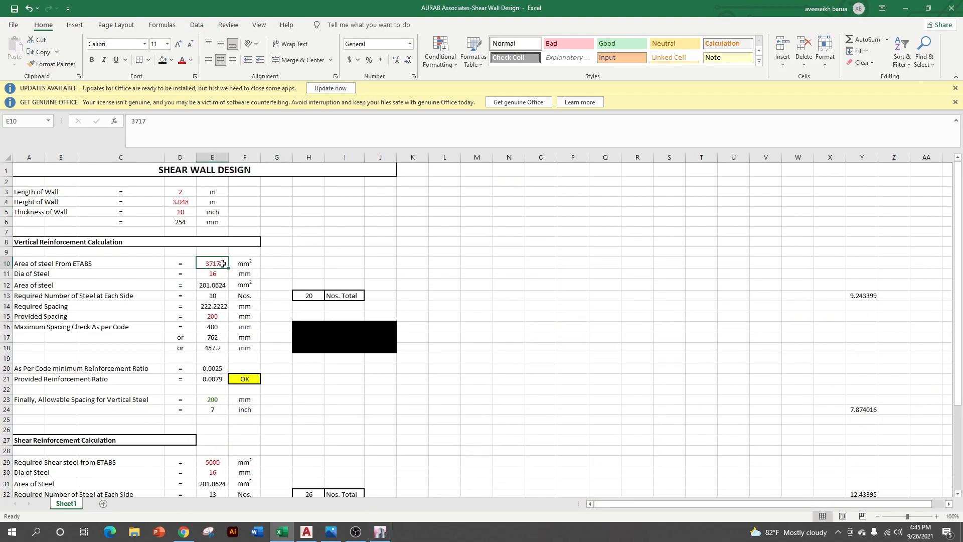
text(4087)
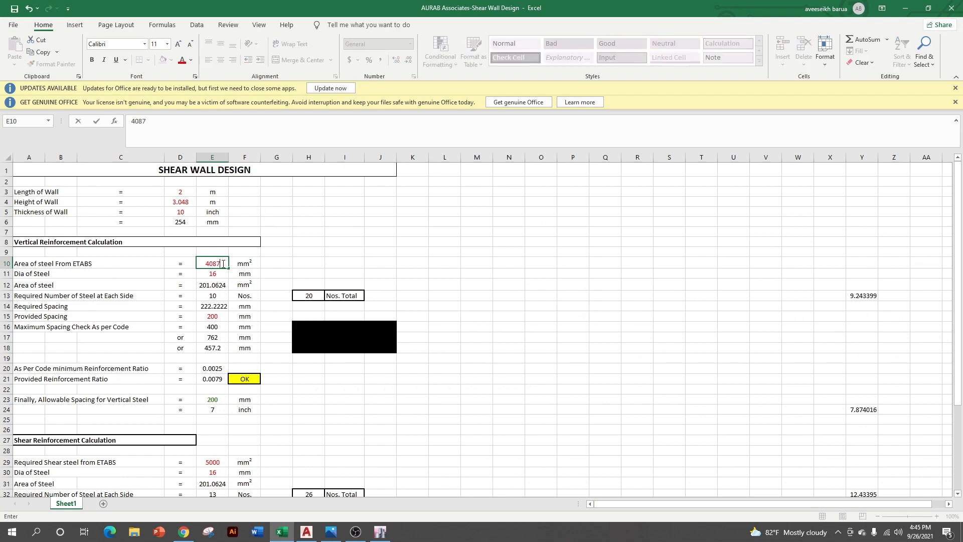
click(364, 214)
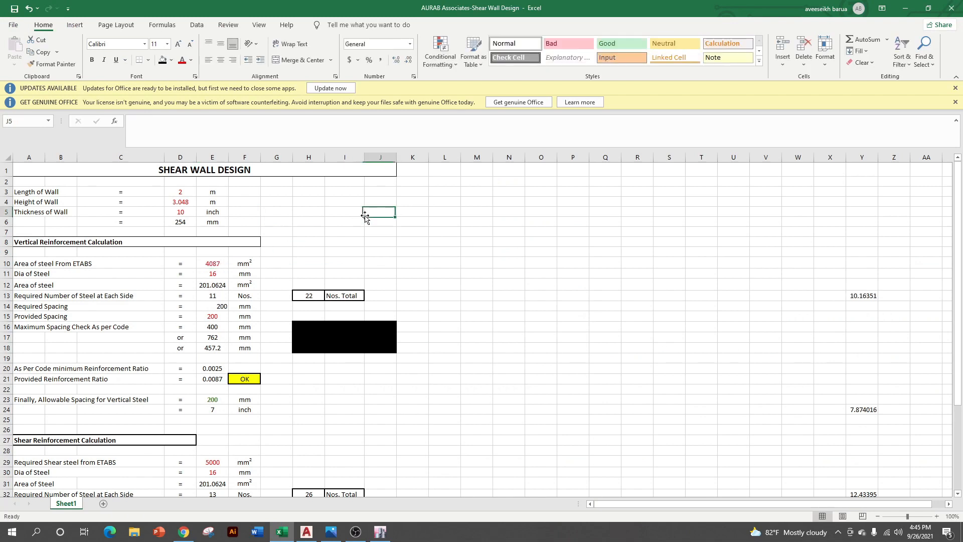
click(222, 307)
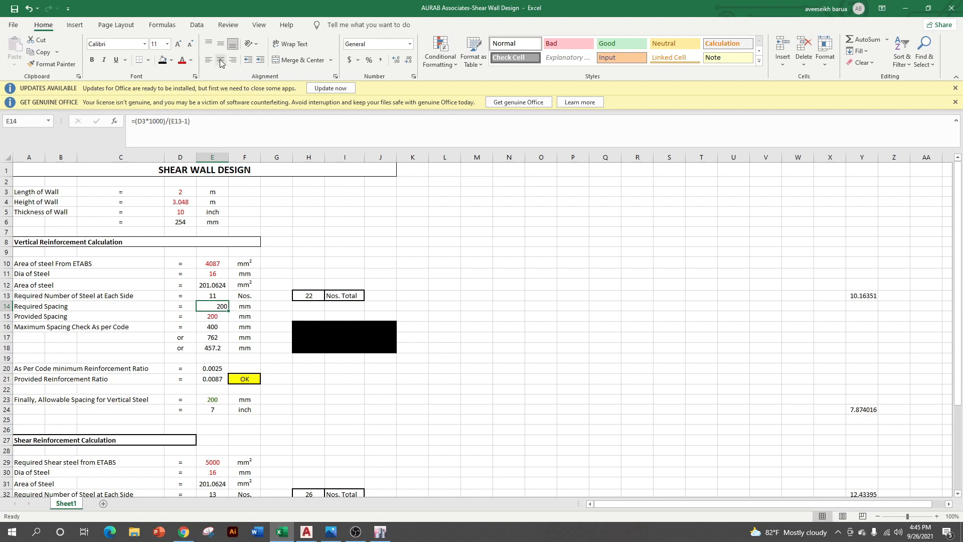
click(397, 221)
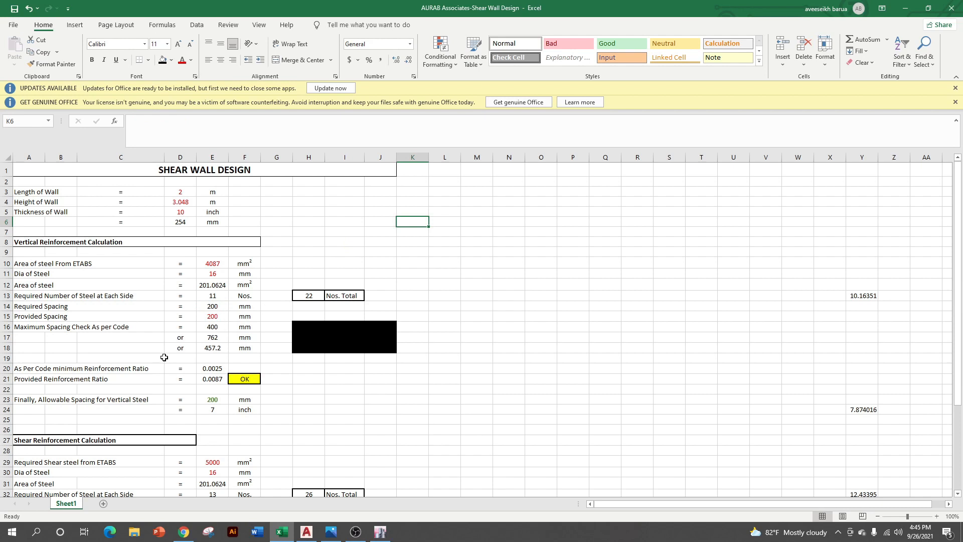
- Try vertical bar diameters of 20 mm and 12 mm in the calculation, and return the diameter to 16 mm
click(216, 274)
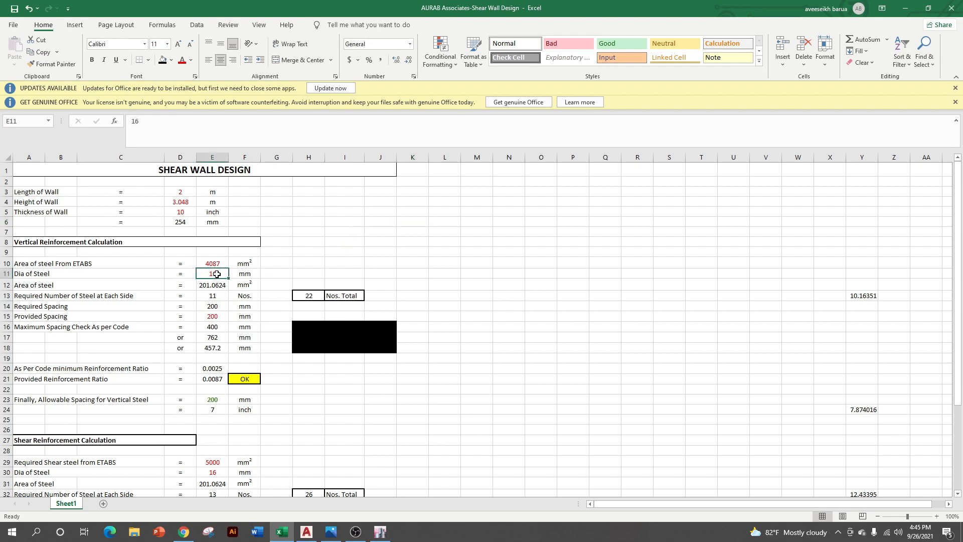
text(20)
key(Return)
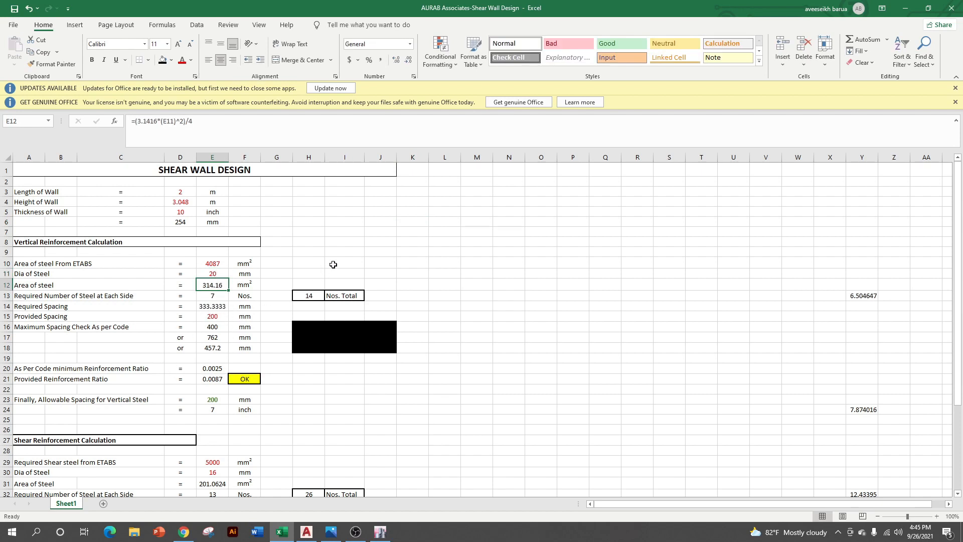
click(225, 272)
text(1)
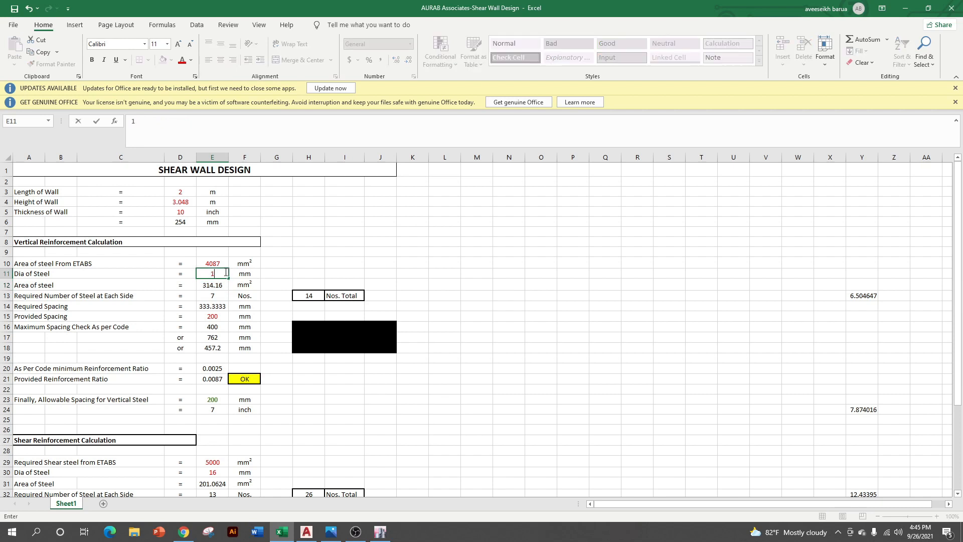
key(Return)
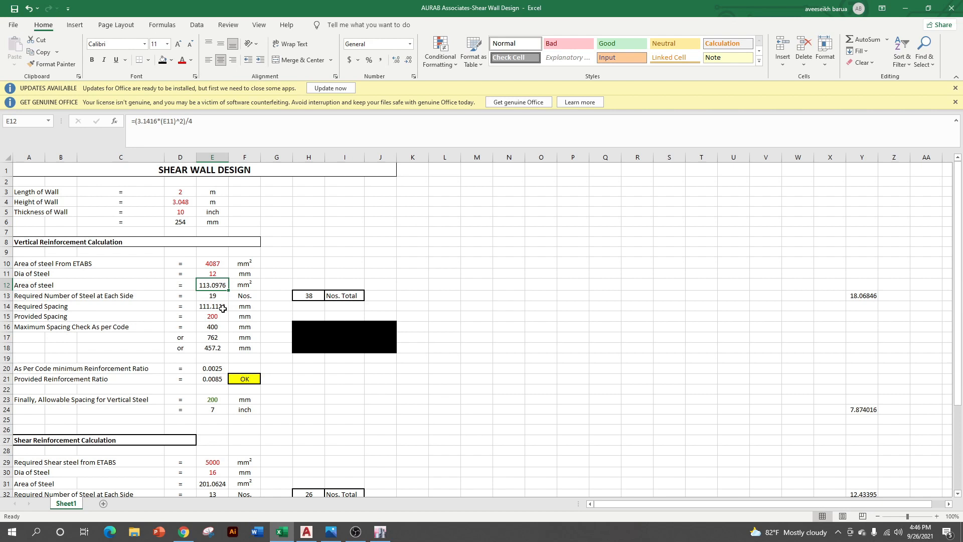
click(221, 274)
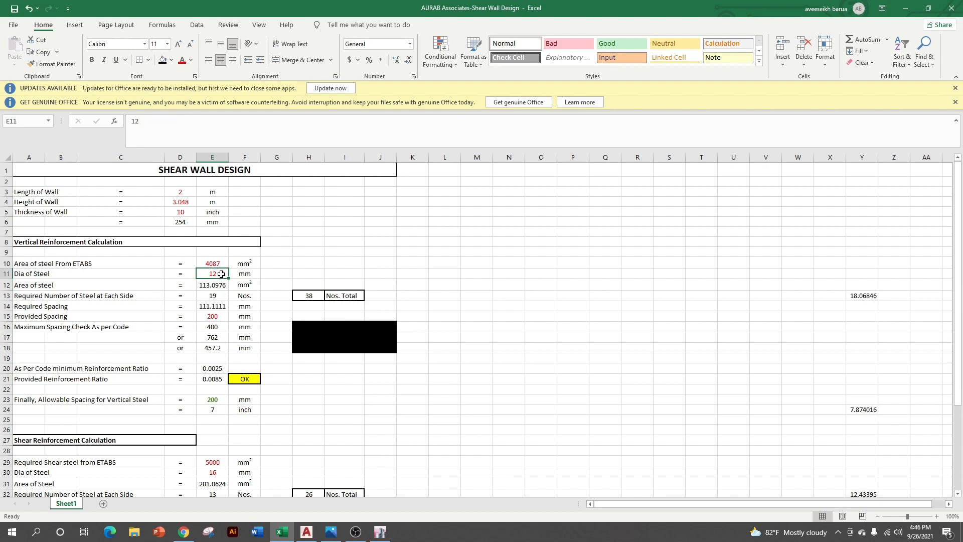
text(1)
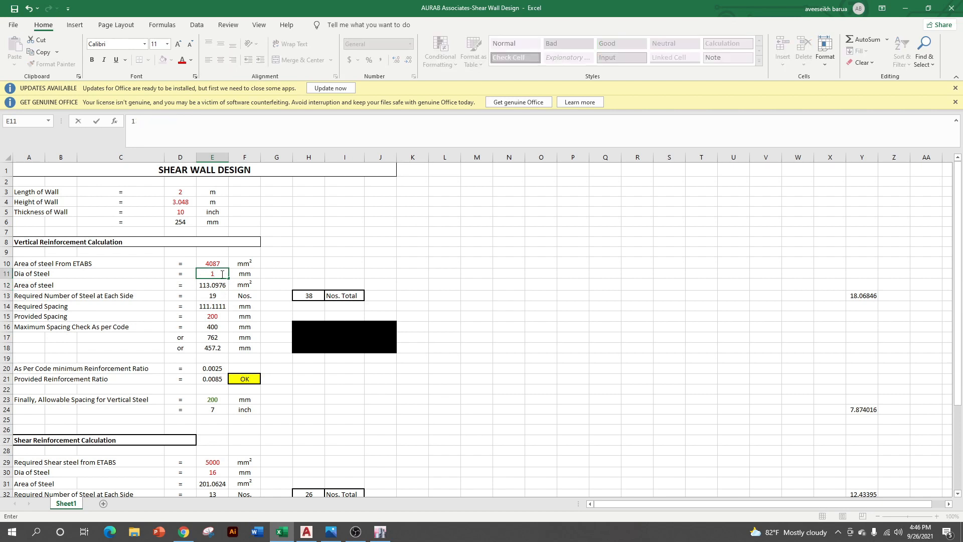
key(Return)
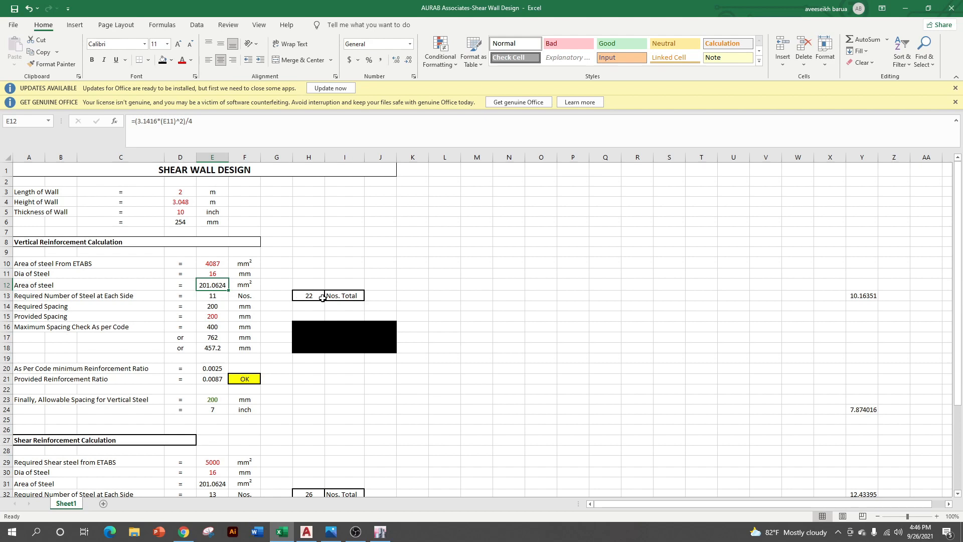
- Switch to the AutoCAD working drawing and examine the vertical bar layout along the lift core walls
click(379, 531)
click(306, 531)
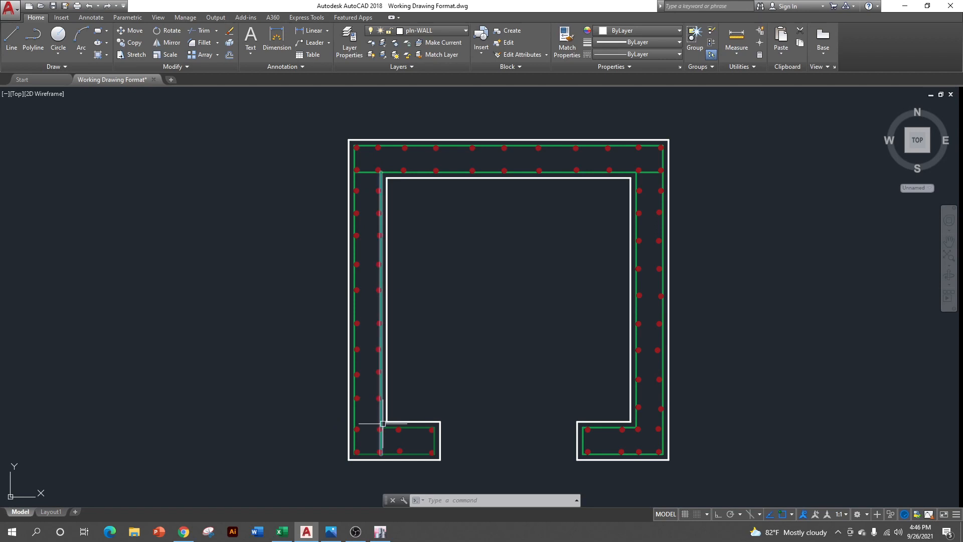
mouse_move(384, 420)
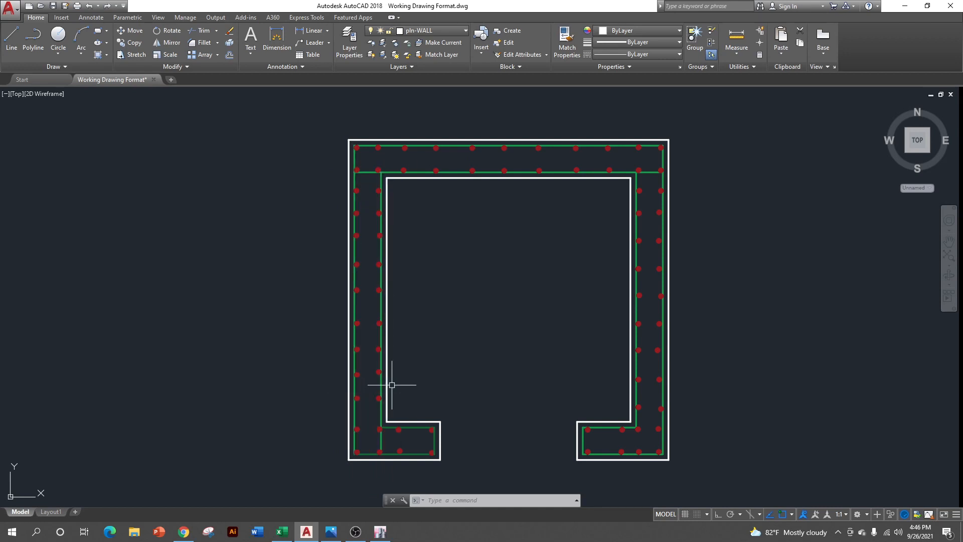
scroll(381, 212, up, 4)
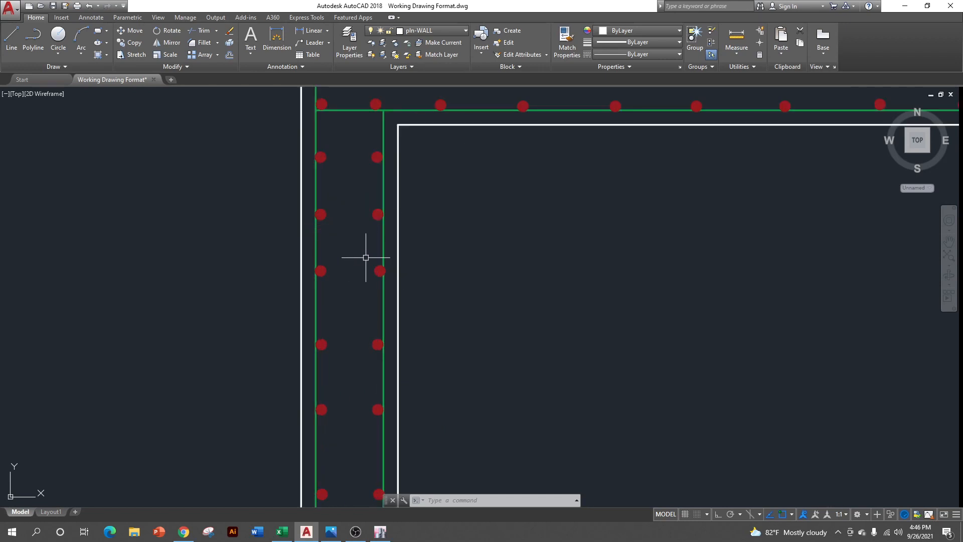
scroll(369, 256, down, 5)
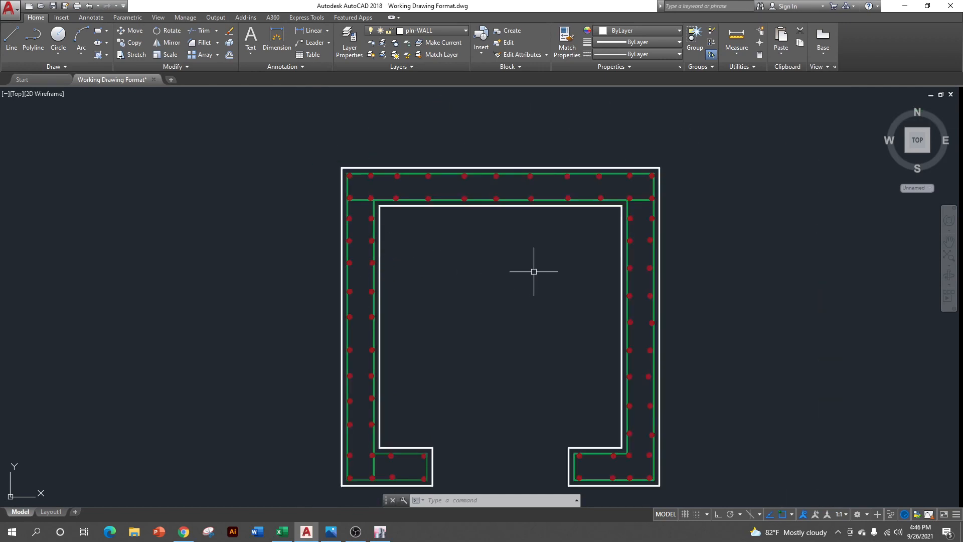
drag(534, 271, 533, 232)
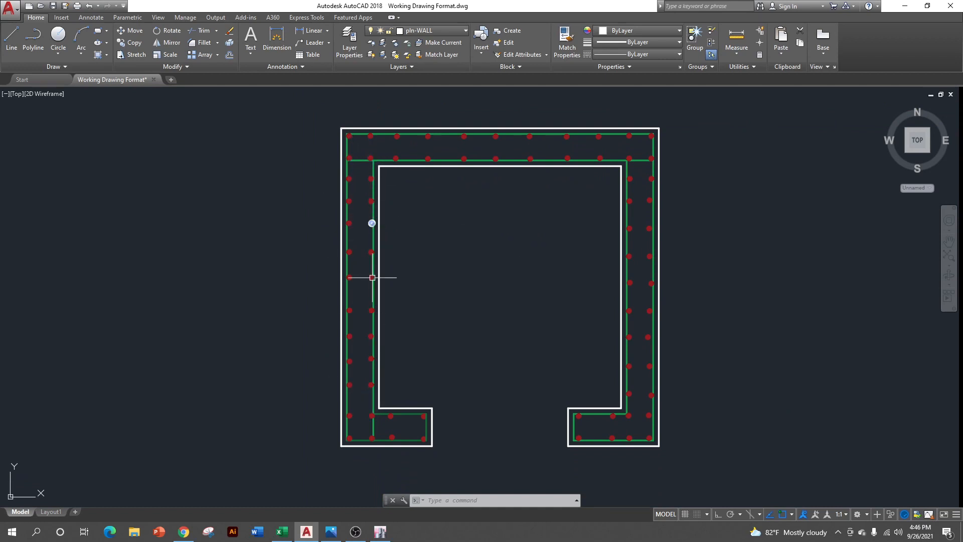
- Return to the Excel design sheet and set the provided spacing of the vertical steel to 175 mm
click(286, 537)
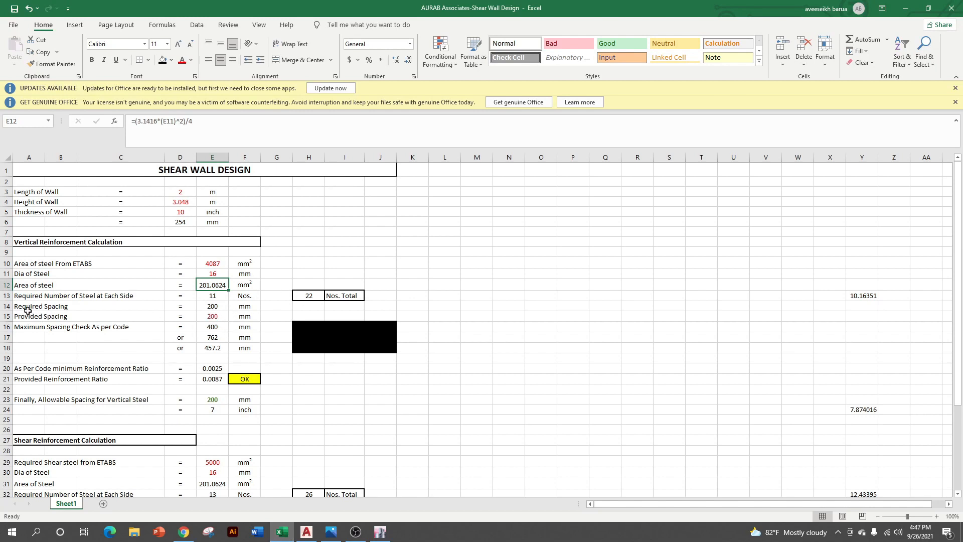
click(219, 316)
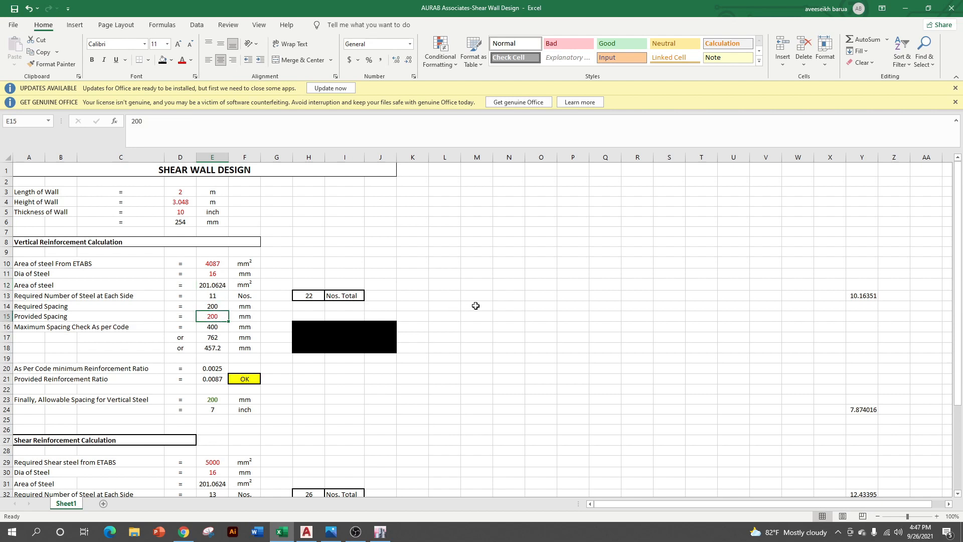
text(17)
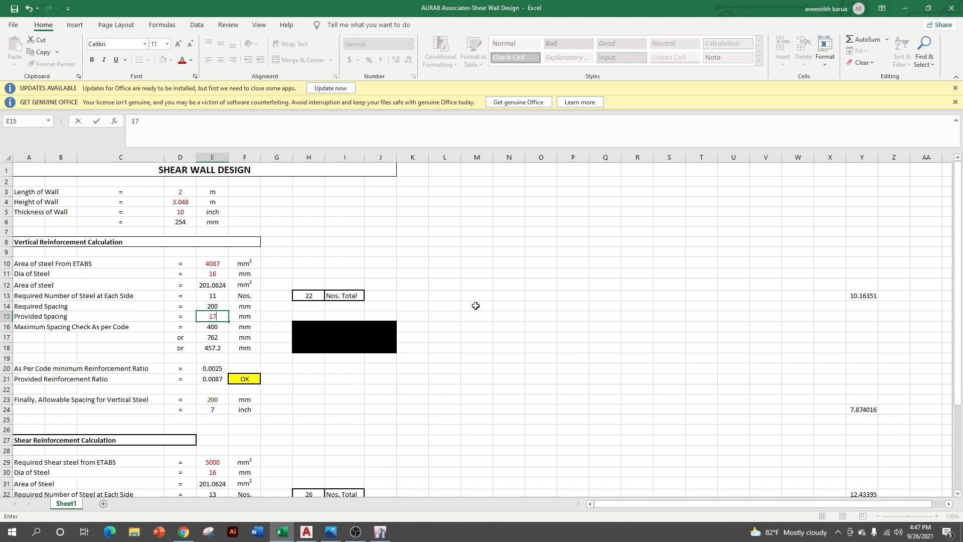
text(5)
key(Return)
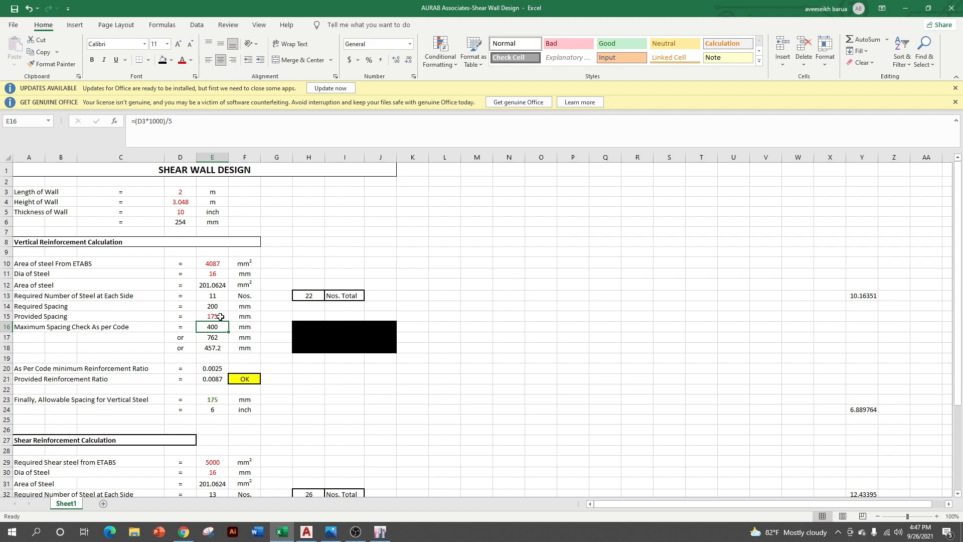
click(539, 308)
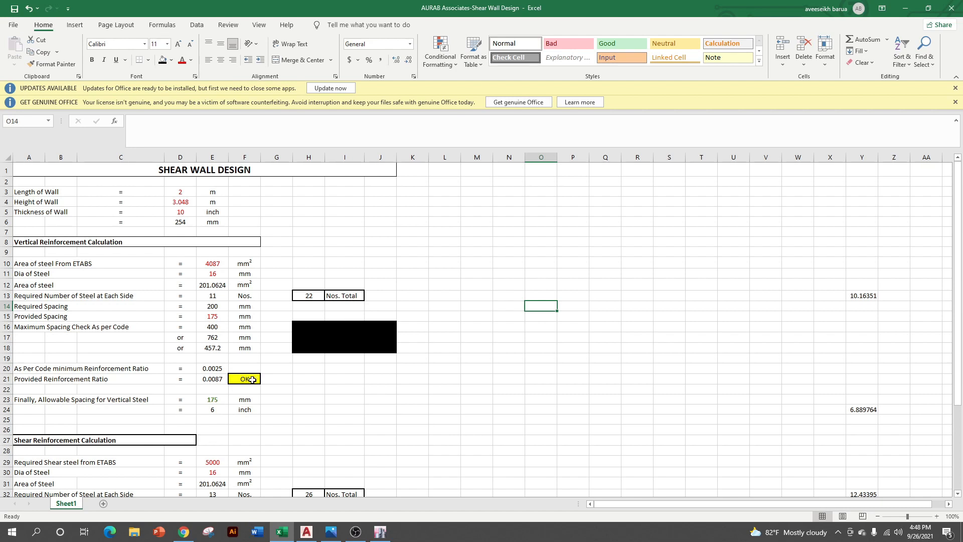
- Try a vertical steel area from ETABS of 400 mm² in the calculation, and undo the change
click(214, 264)
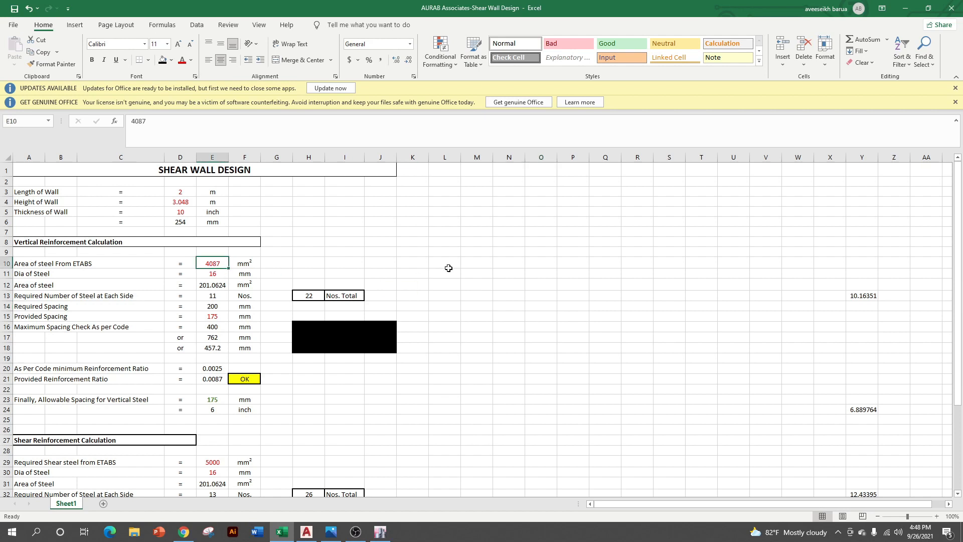
text(4)
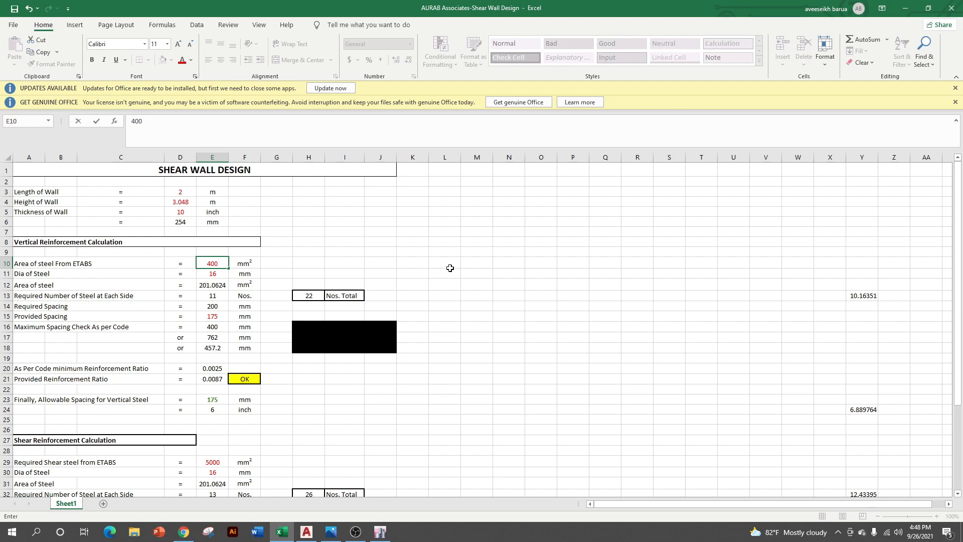
click(449, 268)
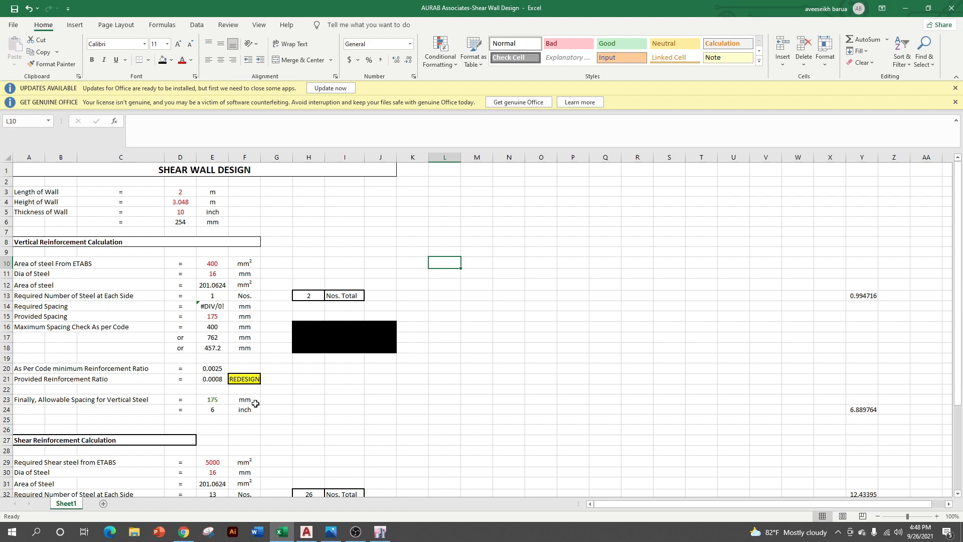
click(28, 8)
- Switch to ETABS and display the Pier Shear Reinforcing design output of the shear walls in the 3-D view
scroll(511, 299, down, 5)
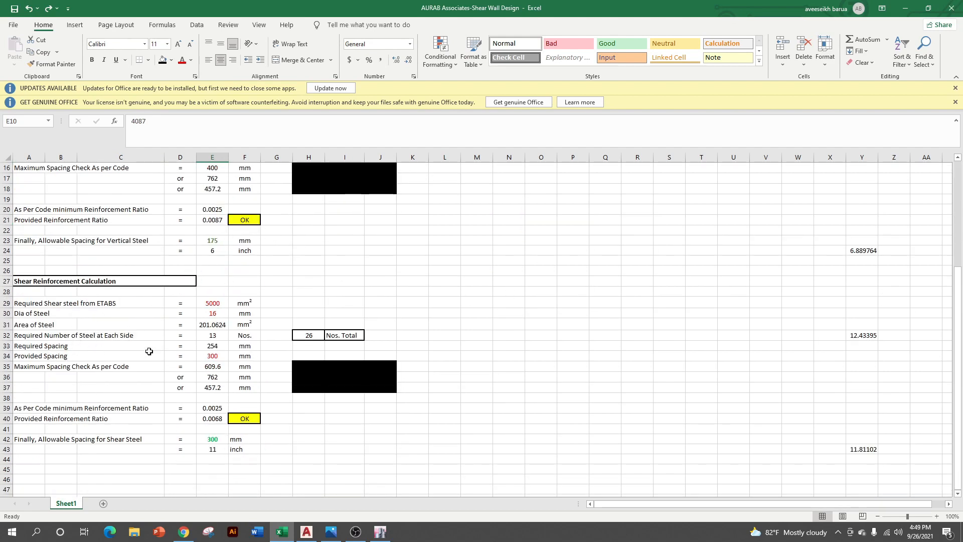
click(380, 531)
scroll(639, 335, down, 5)
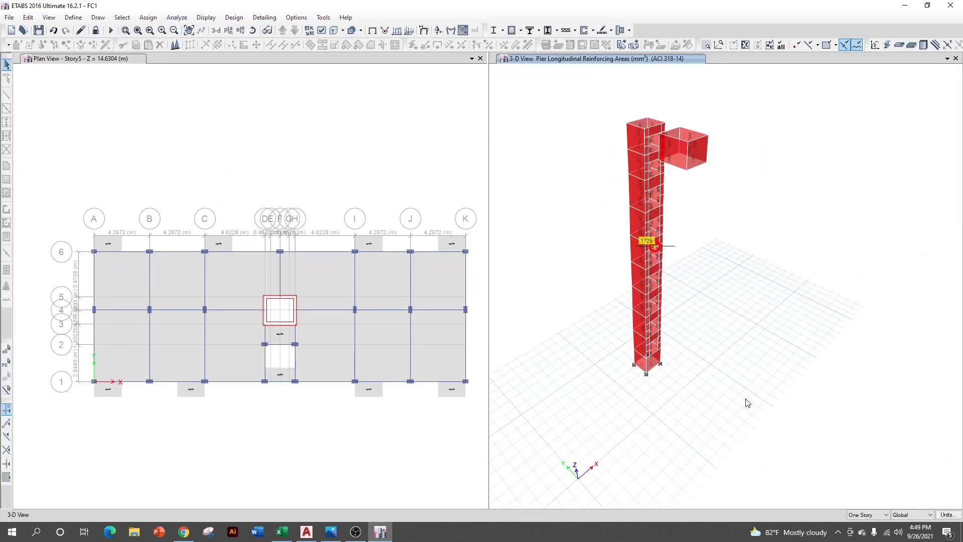
click(234, 17)
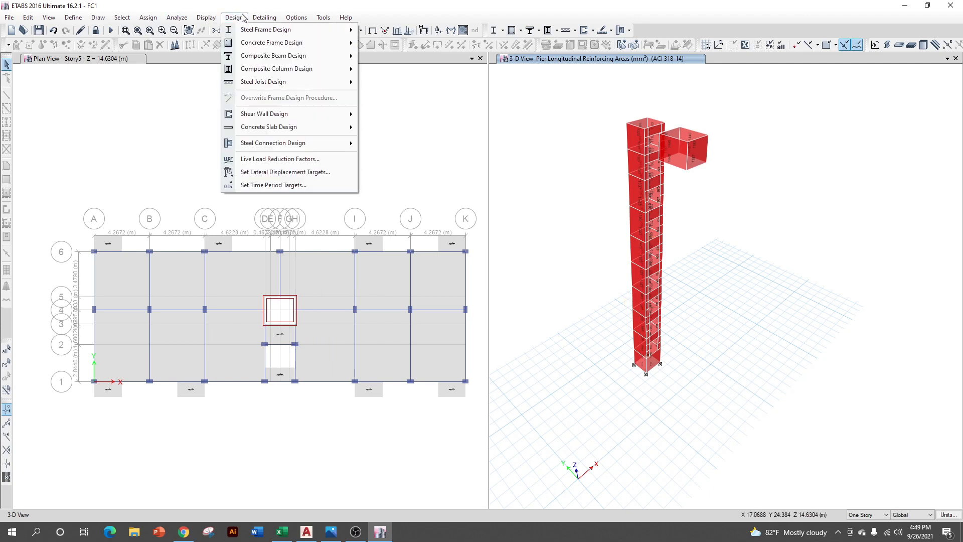
mouse_move(303, 113)
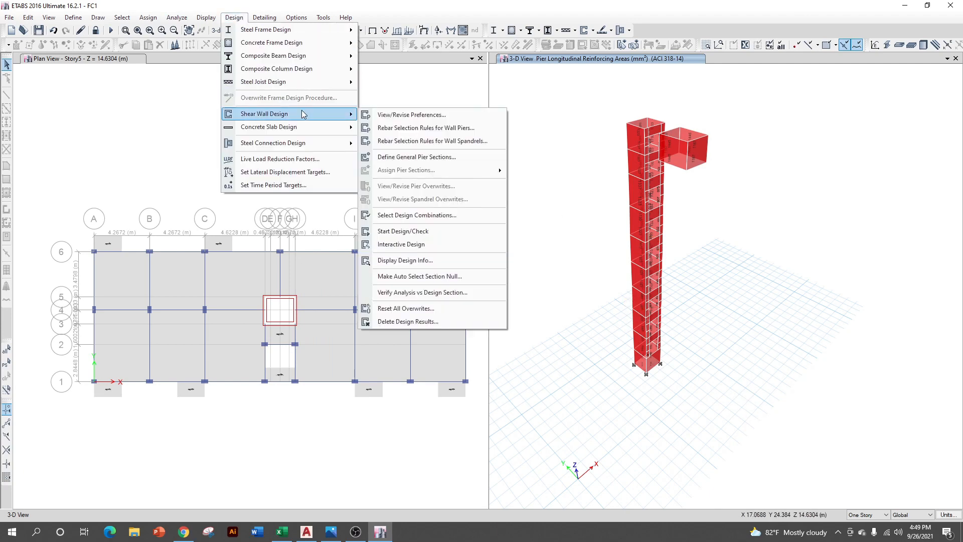
click(431, 257)
drag(523, 228, 495, 105)
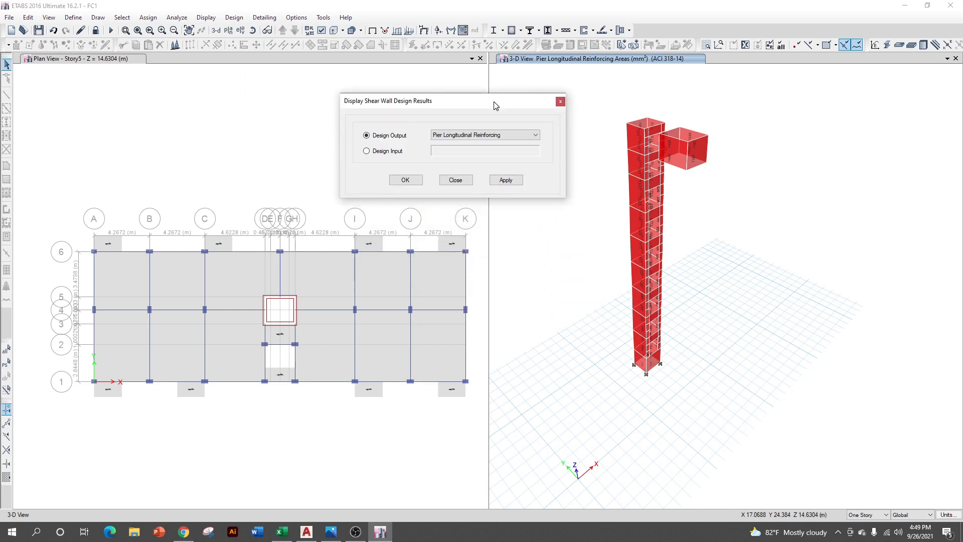
click(533, 135)
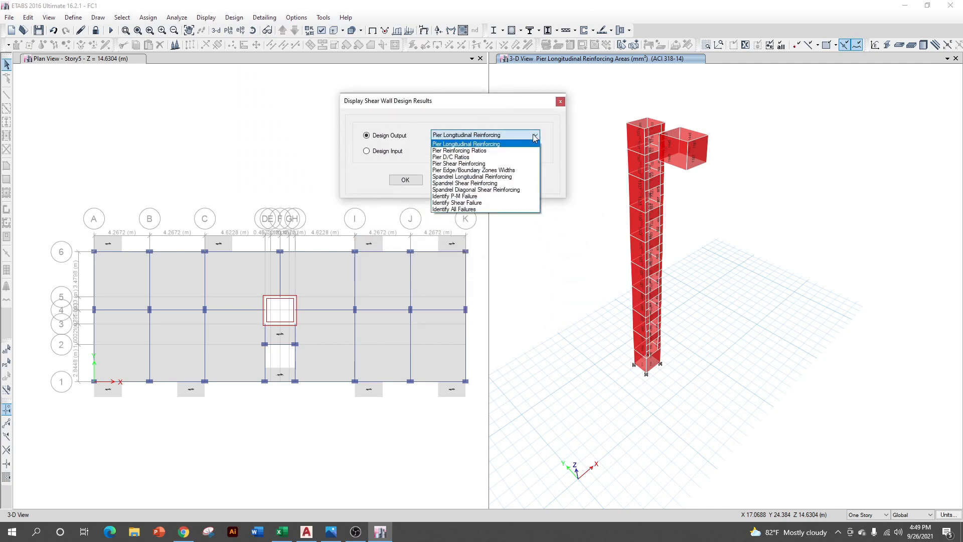
click(457, 164)
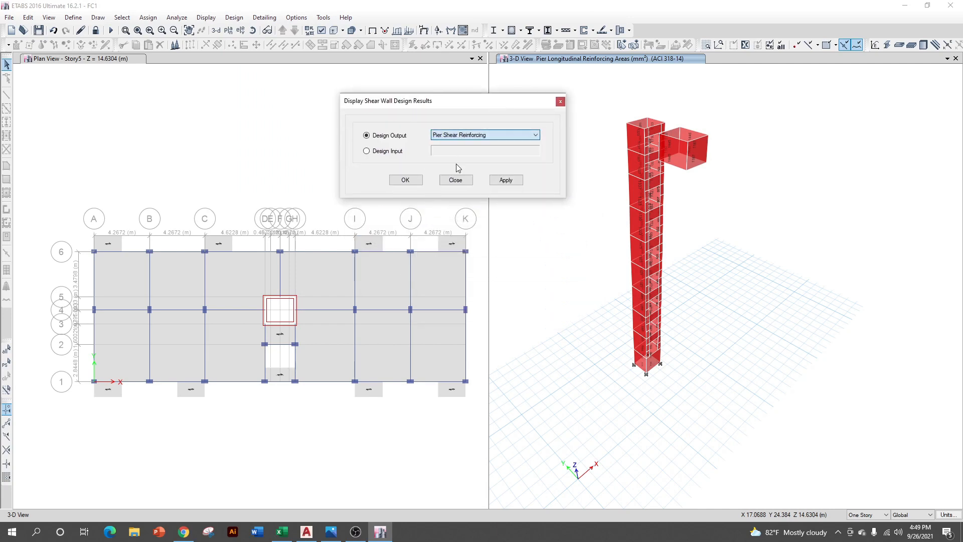
click(500, 179)
scroll(630, 195, up, 4)
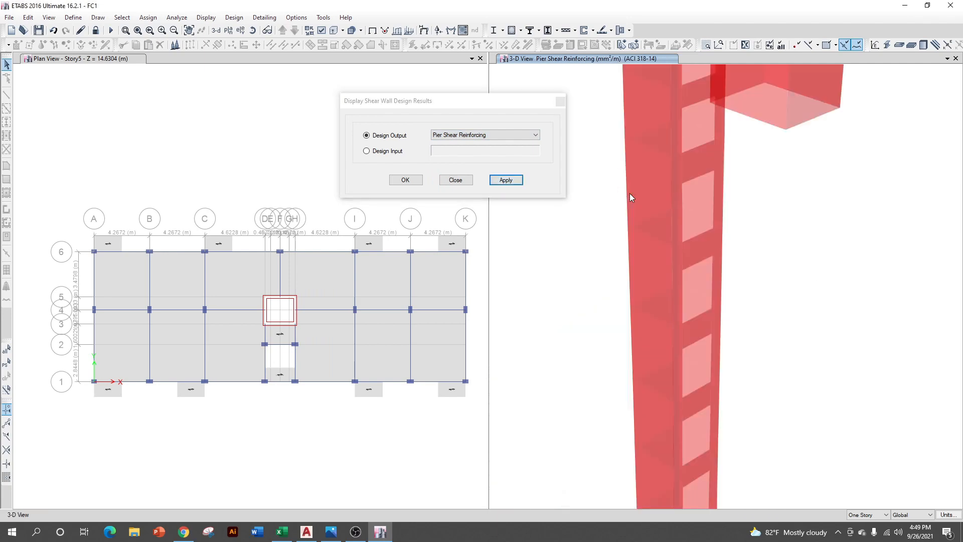
- Reapply the Pier Shear Reinforcing output, examine the values on the lowest storeys of the lift core, and close the design results dialog
click(535, 135)
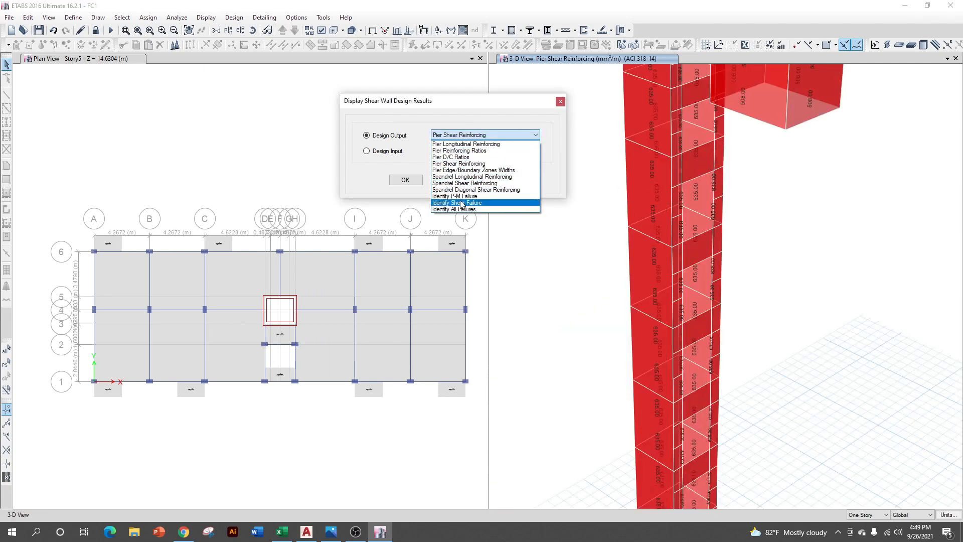
click(449, 164)
click(499, 178)
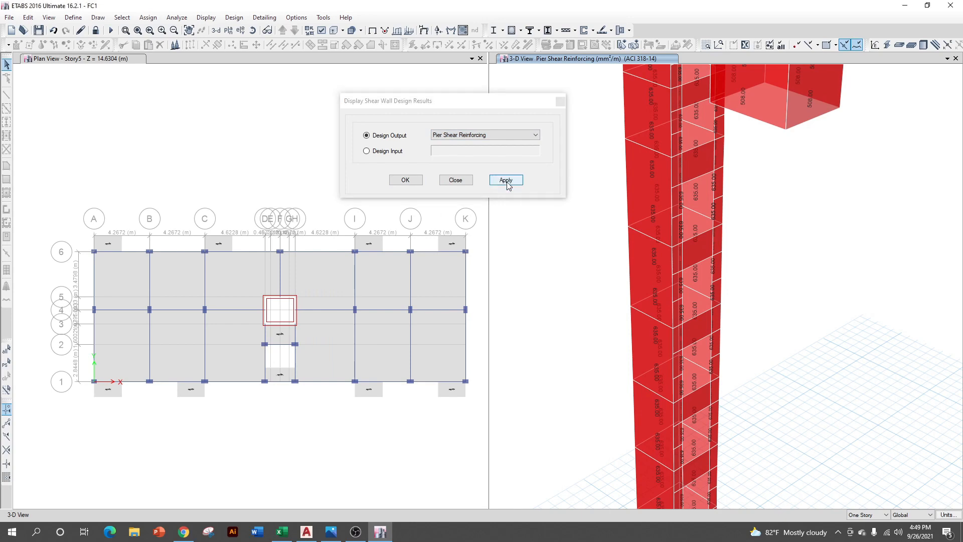
scroll(651, 330, up, 5)
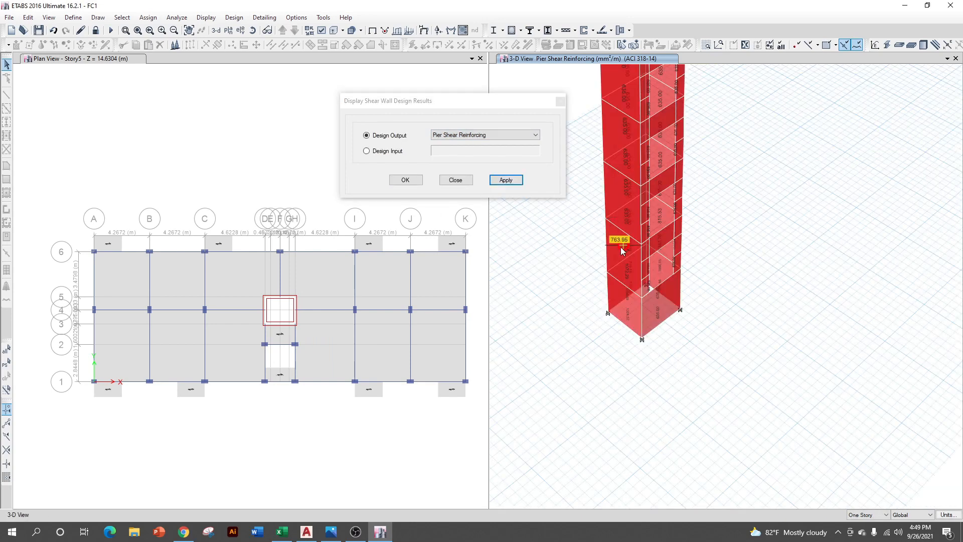
scroll(622, 261, up, 4)
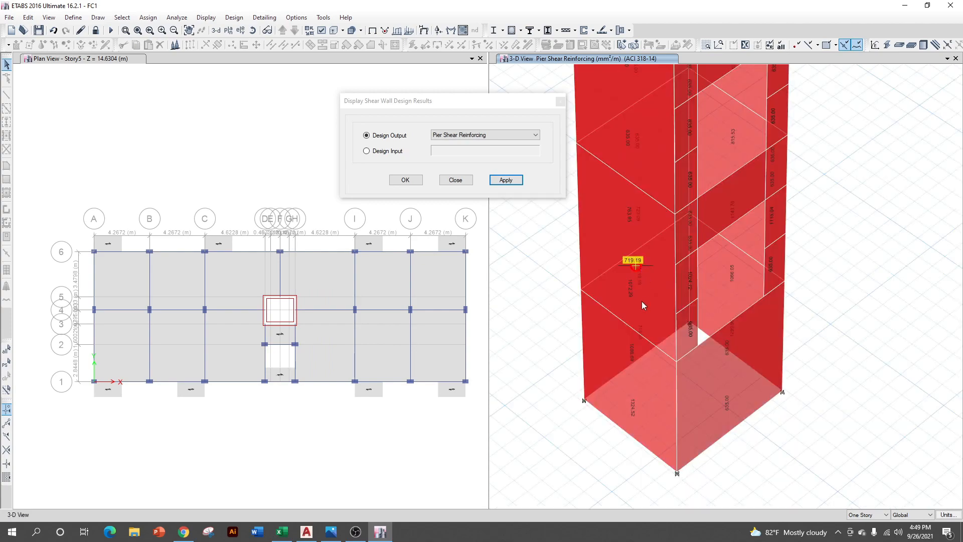
mouse_move(636, 294)
scroll(630, 307, up, 6)
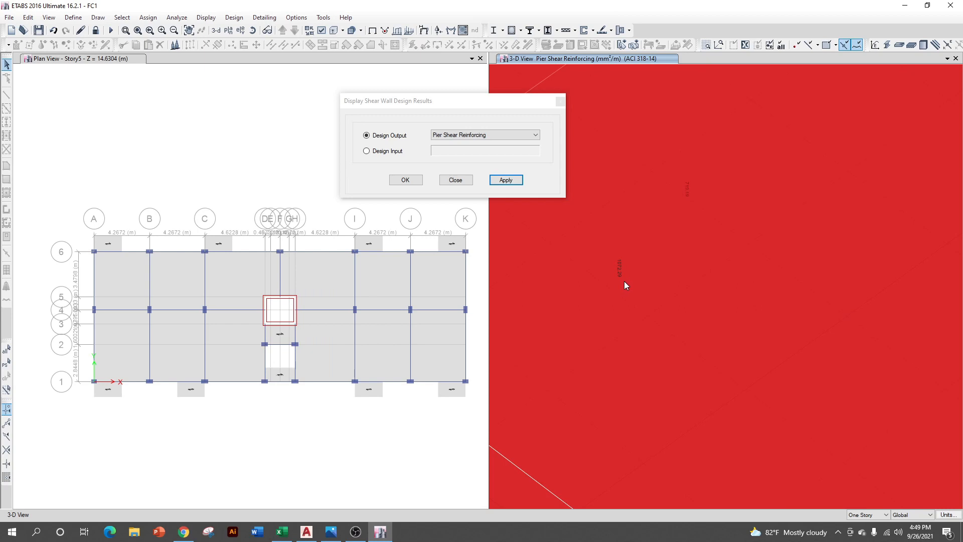
scroll(624, 281, down, 3)
drag(650, 245, 661, 336)
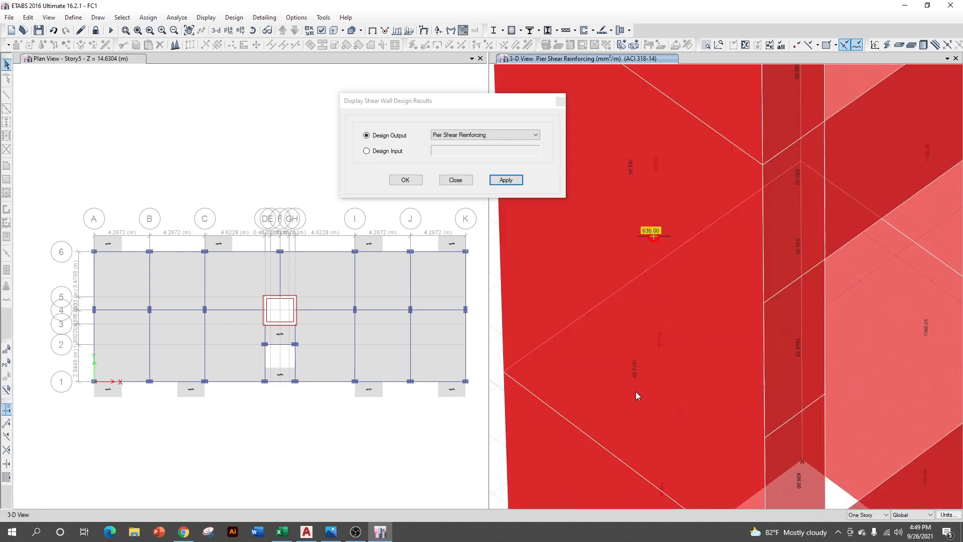
scroll(636, 383, up, 2)
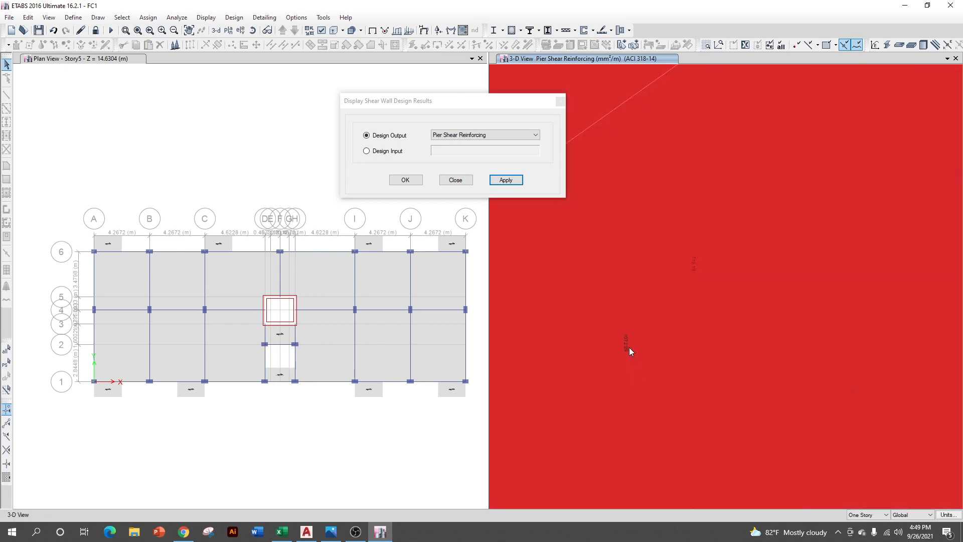
click(560, 101)
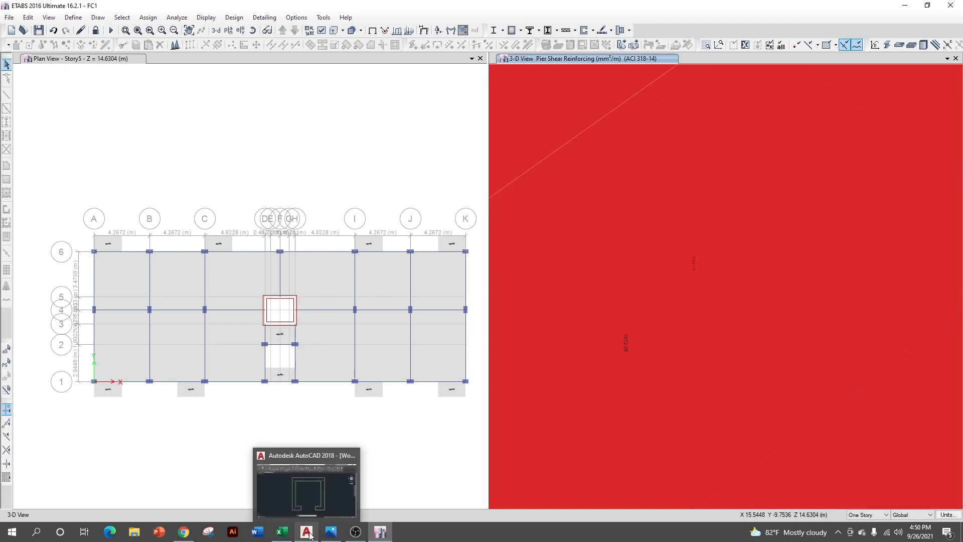
- Return to the Excel design sheet and set the required shear steel from ETABS to 1073 mm²
click(300, 484)
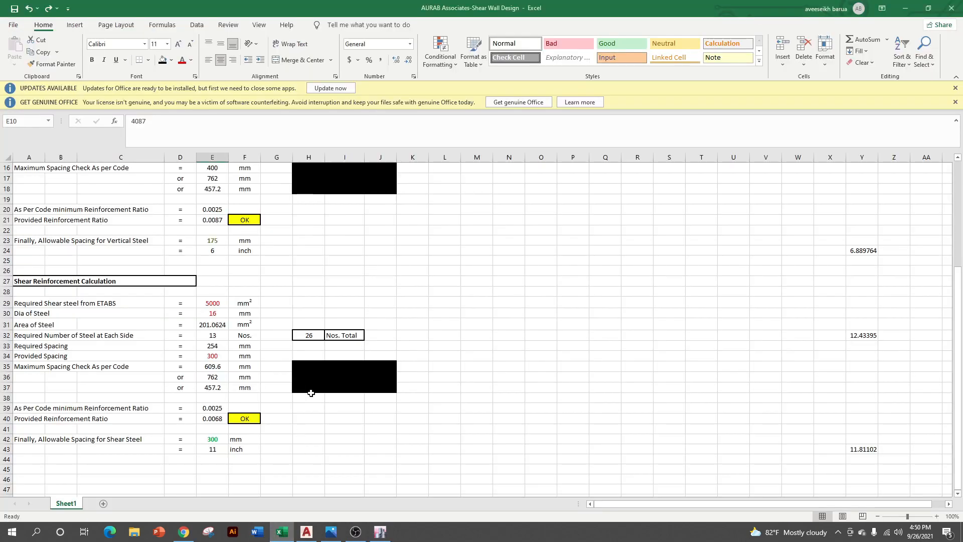
click(222, 306)
text(10)
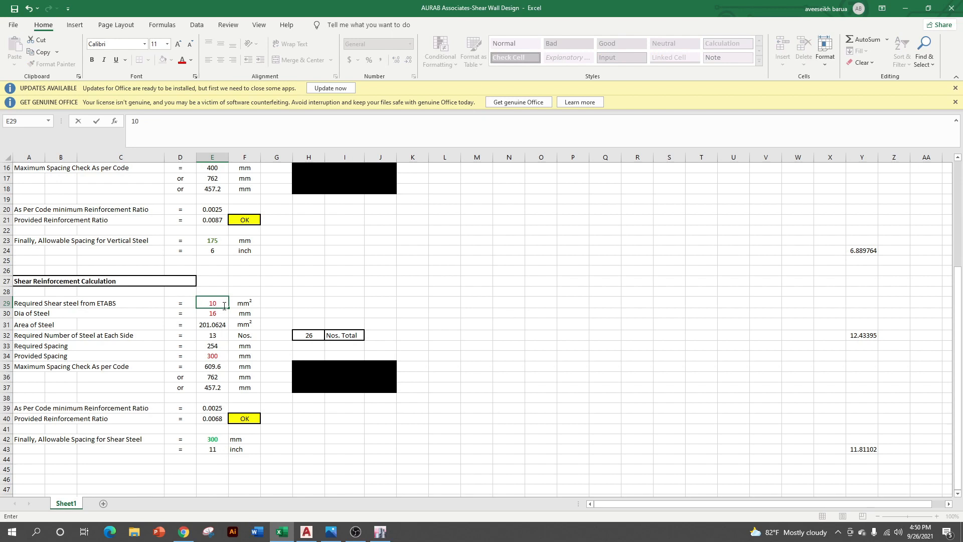
text(73)
key(Return)
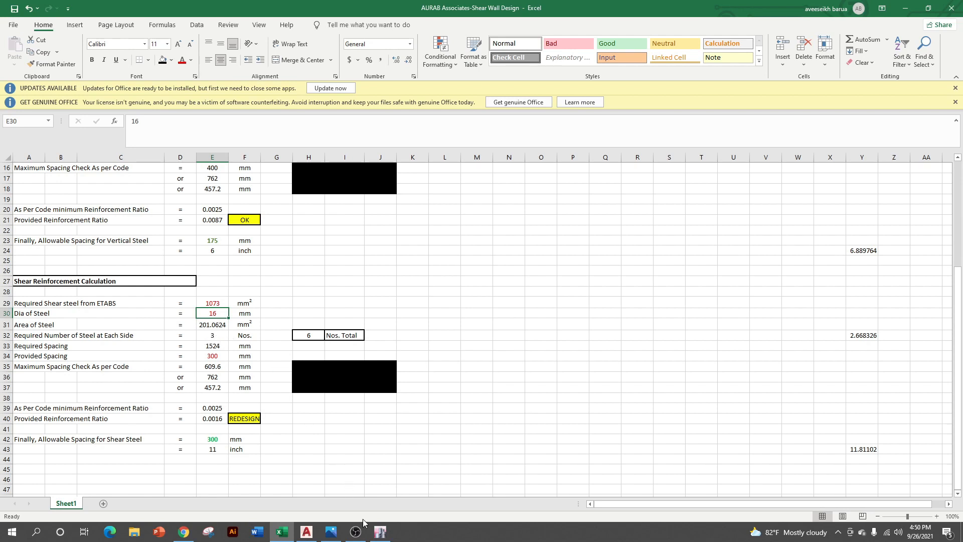
- Examine the reinforcement lines along the lift core walls in the AutoCAD working drawing, and return to the Excel sheet
click(306, 532)
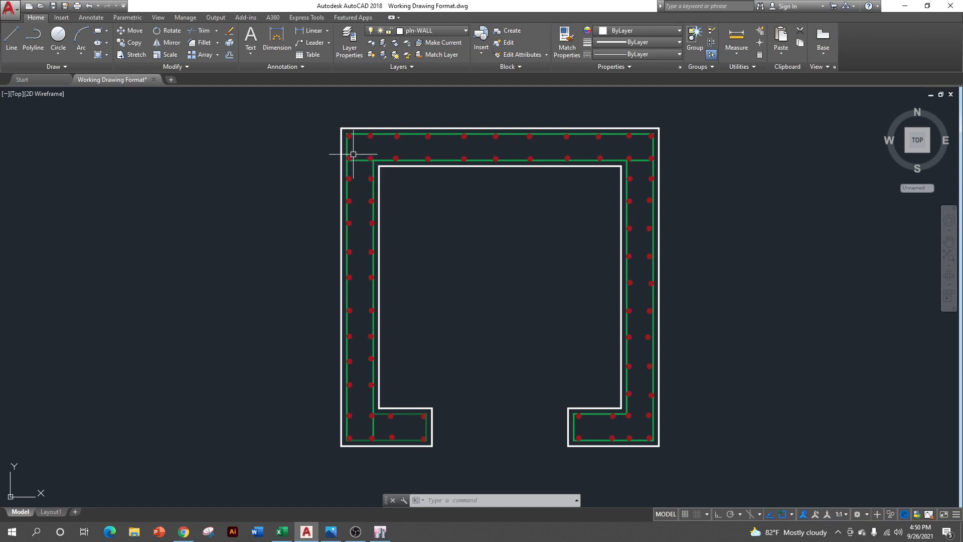
scroll(379, 179, up, 1)
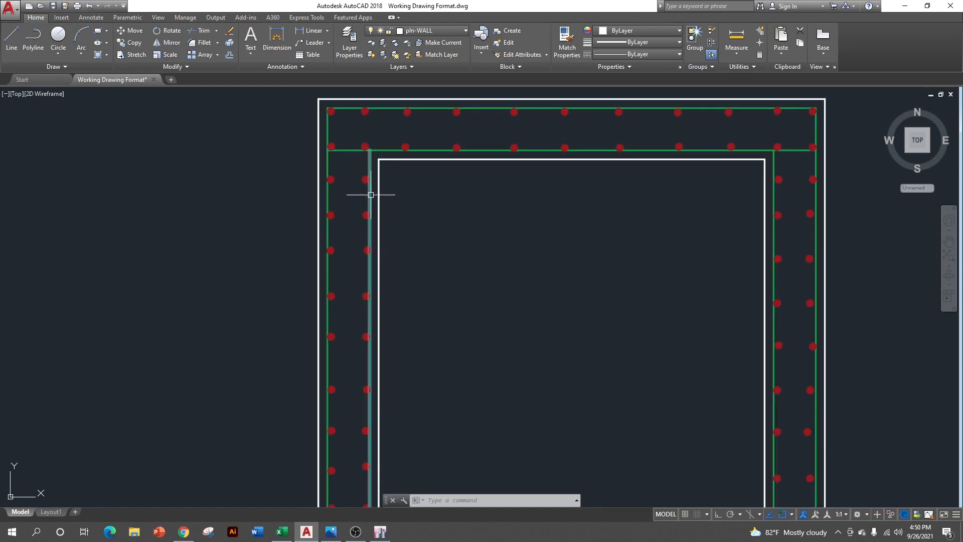
click(904, 6)
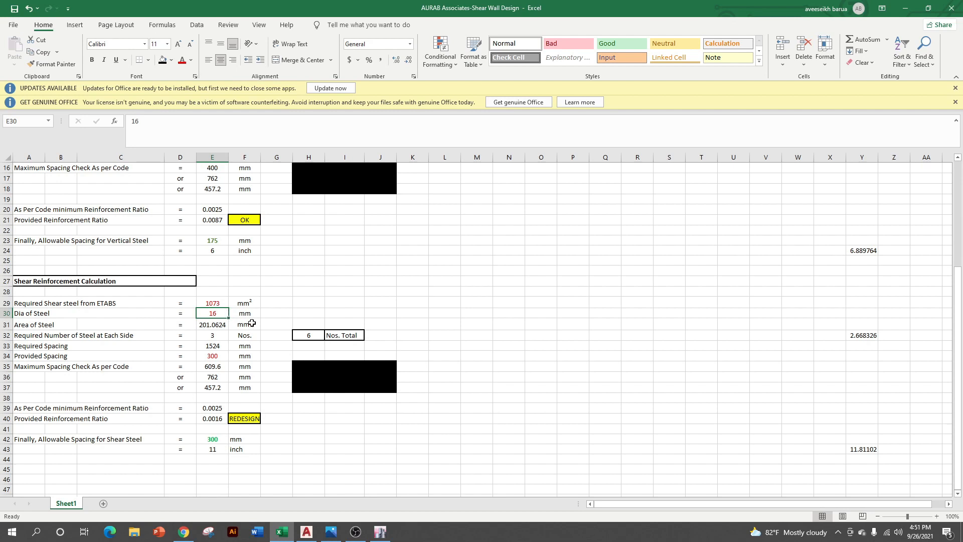
- Try a shear steel diameter of 12 mm in the calculation, and set the diameter to 10 mm
text(1)
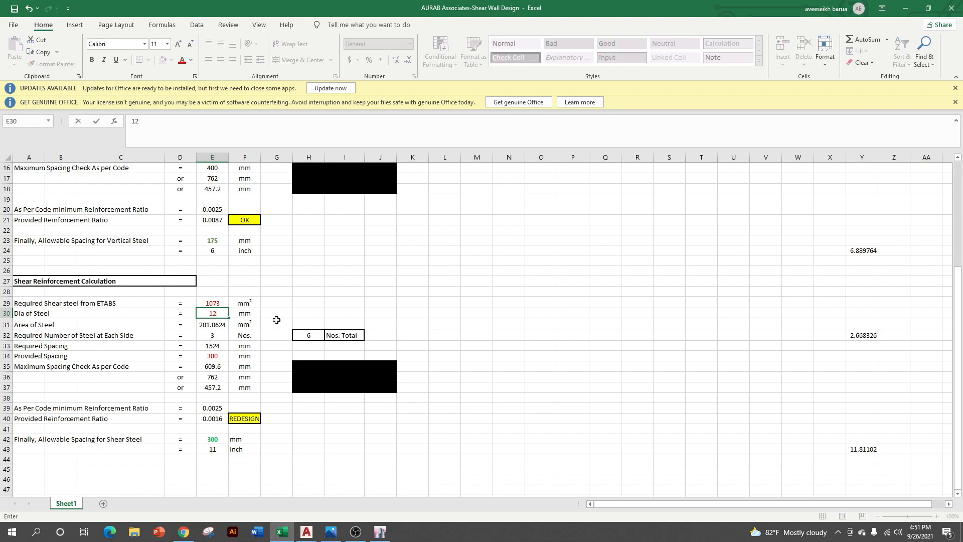
click(307, 303)
click(219, 313)
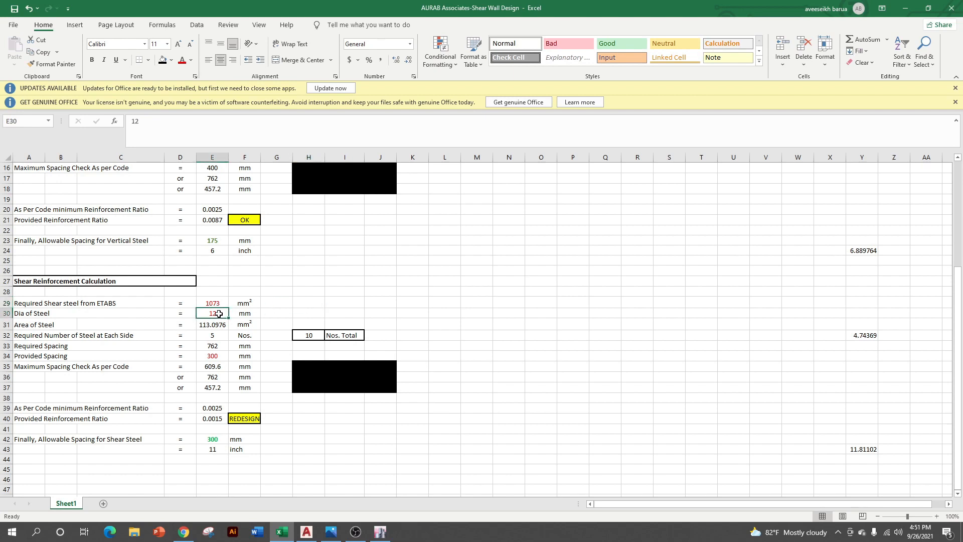
text(1)
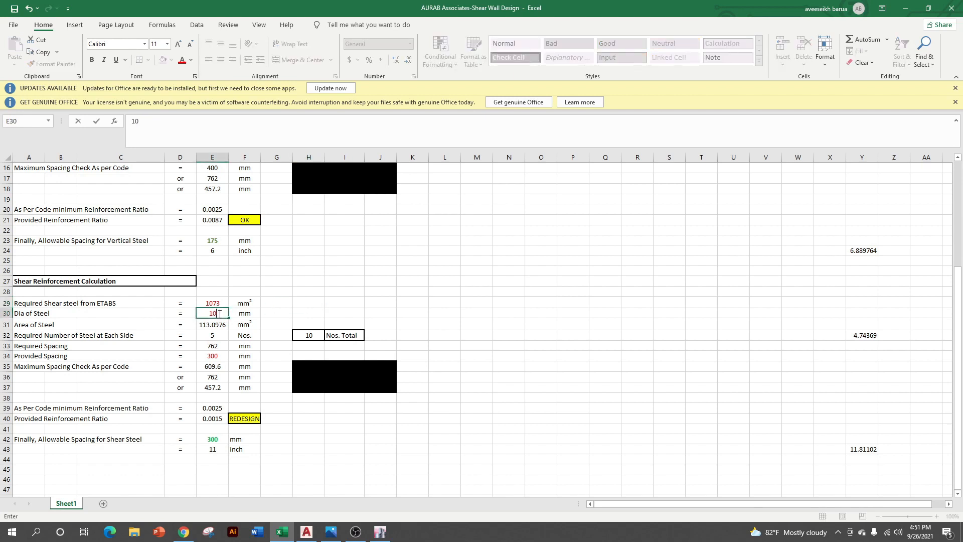
text(0)
click(279, 302)
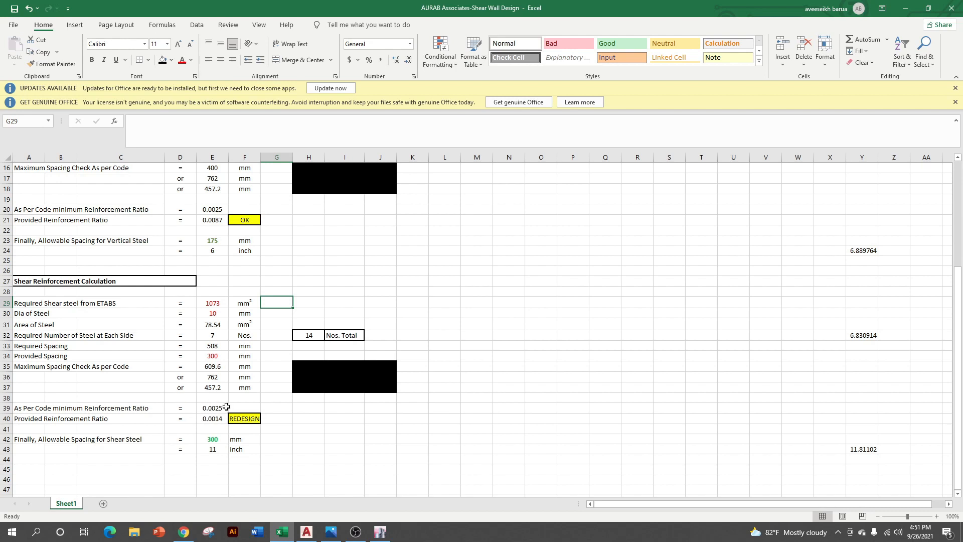
- Try a provided spacing of 200 mm for the shear steel, and reduce it to 150 mm
click(216, 356)
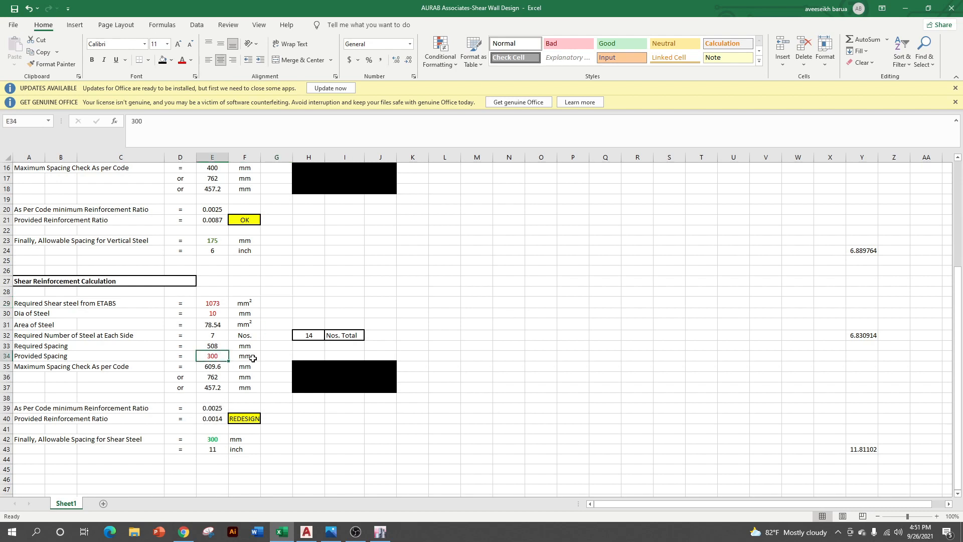
text(200)
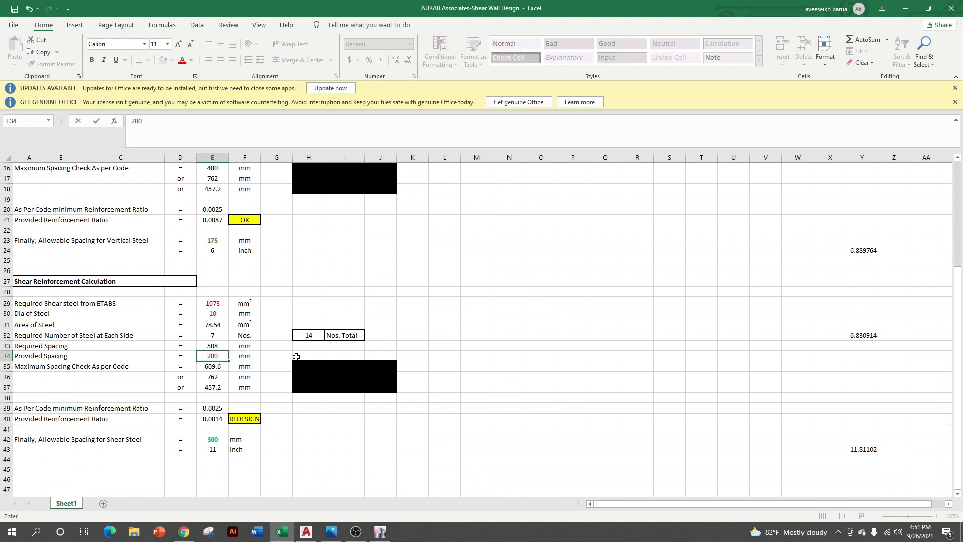
key(Return)
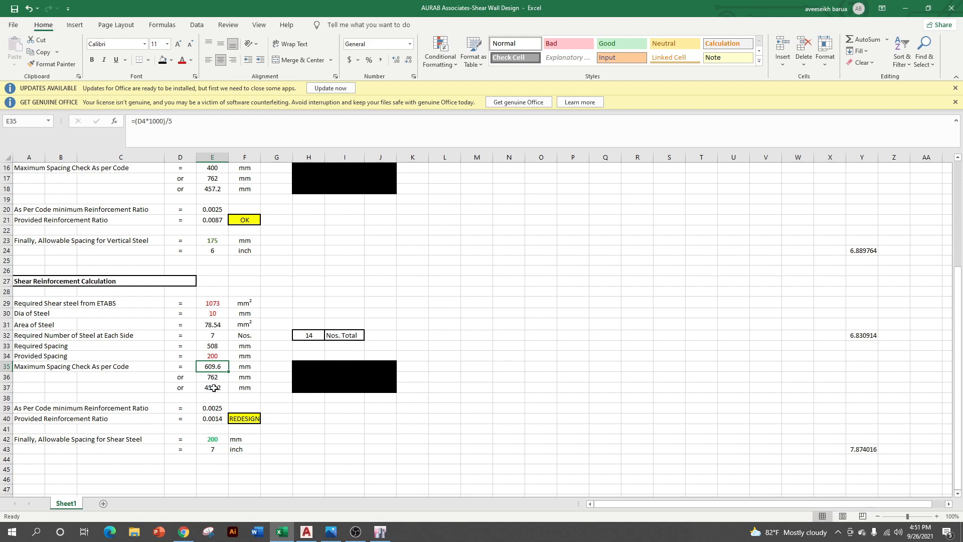
click(209, 356)
text(1)
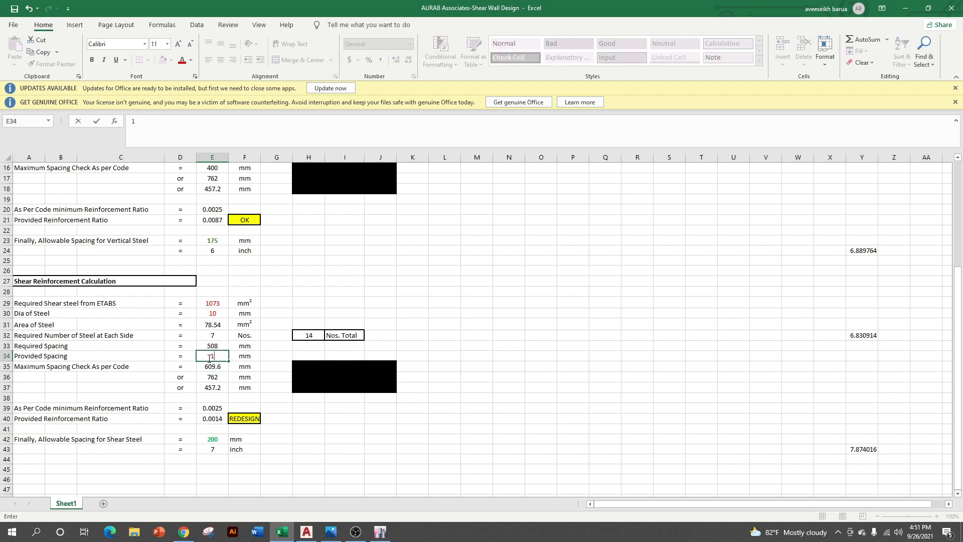
text(50)
key(Return)
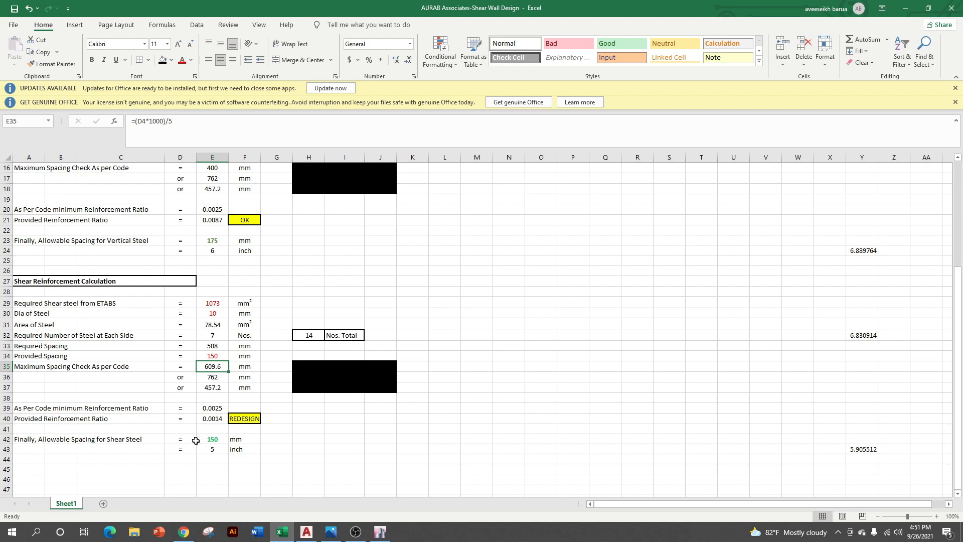
click(221, 357)
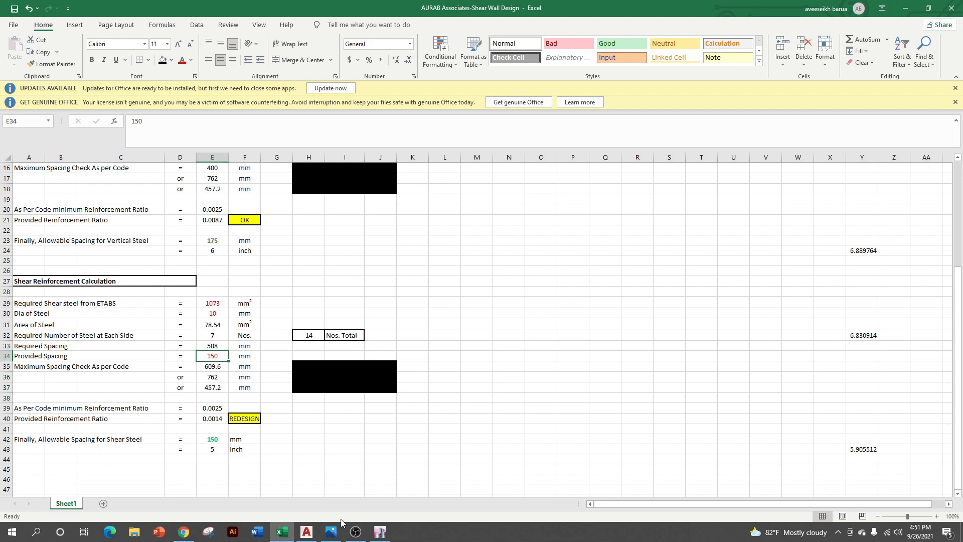
- Check the pier shear reinforcing values in the ETABS 3-D view, and return to the Excel design sheet
click(383, 535)
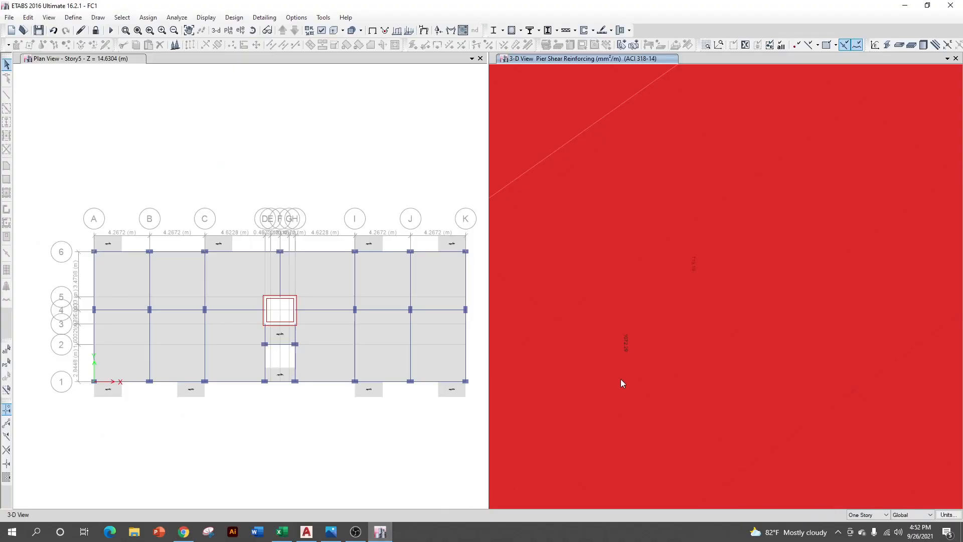
scroll(621, 383, down, 5)
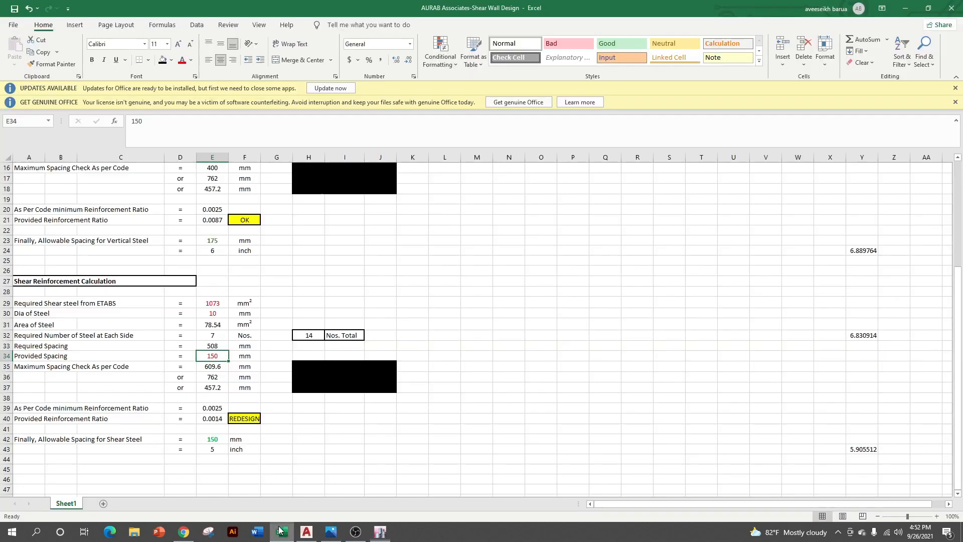
click(280, 531)
- Try 10 bars at each side for the shear steel, and raise the number to 15
click(207, 337)
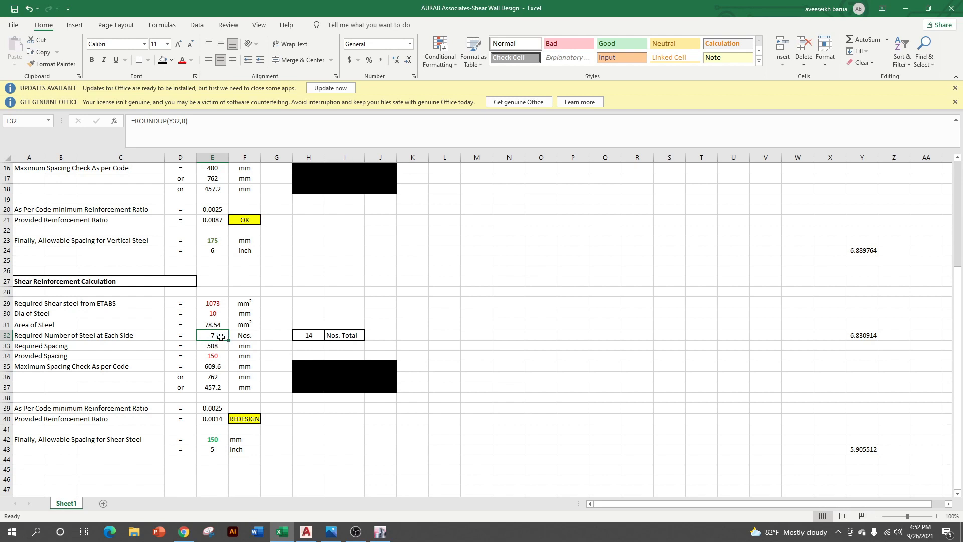
text(10)
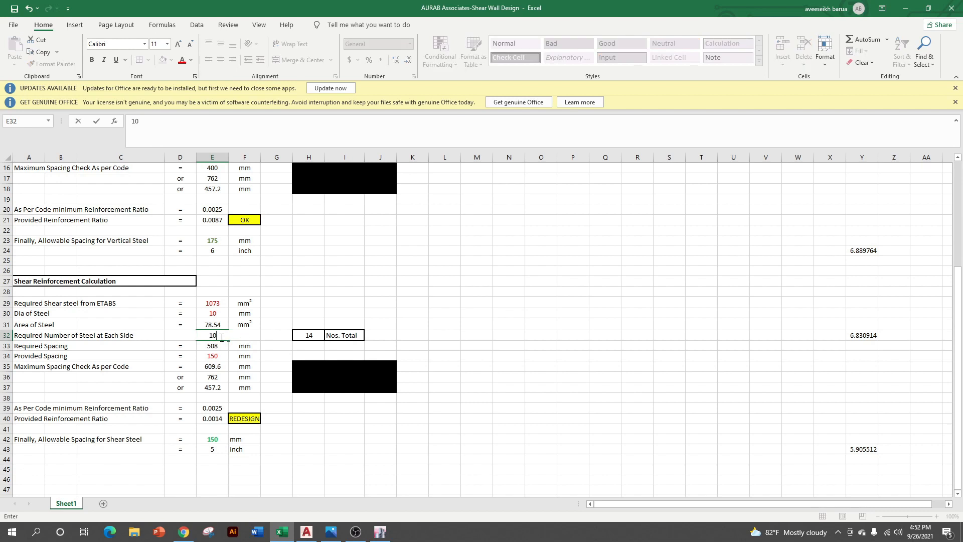
key(Return)
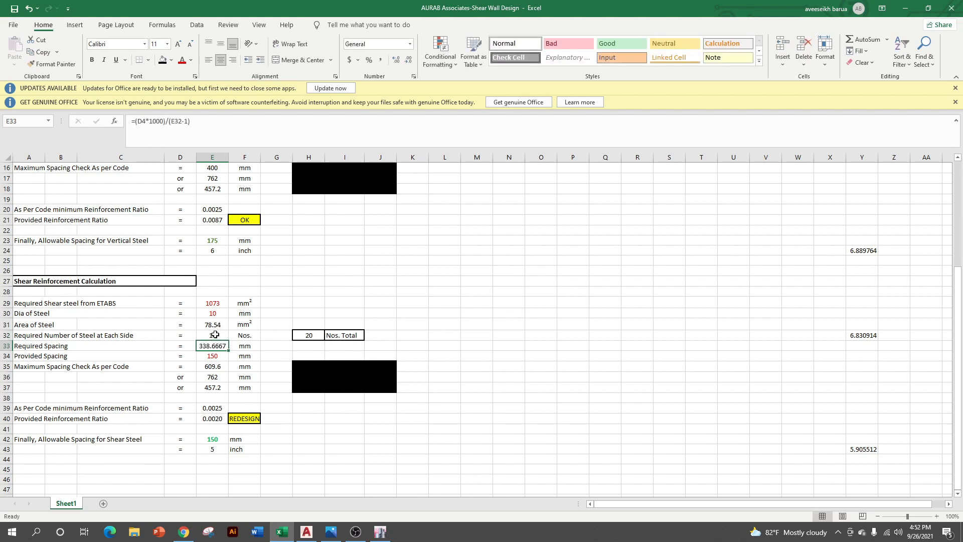
click(214, 335)
text(1)
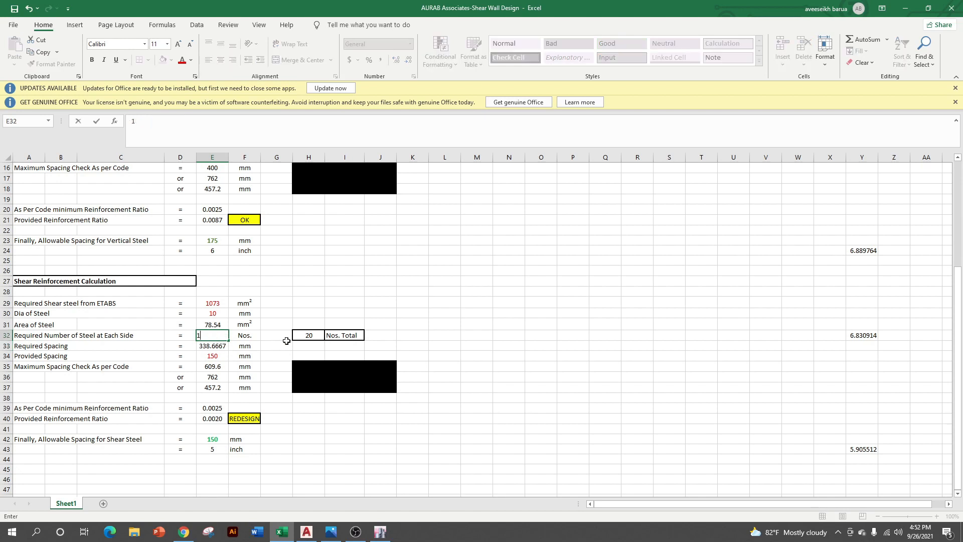
key(Return)
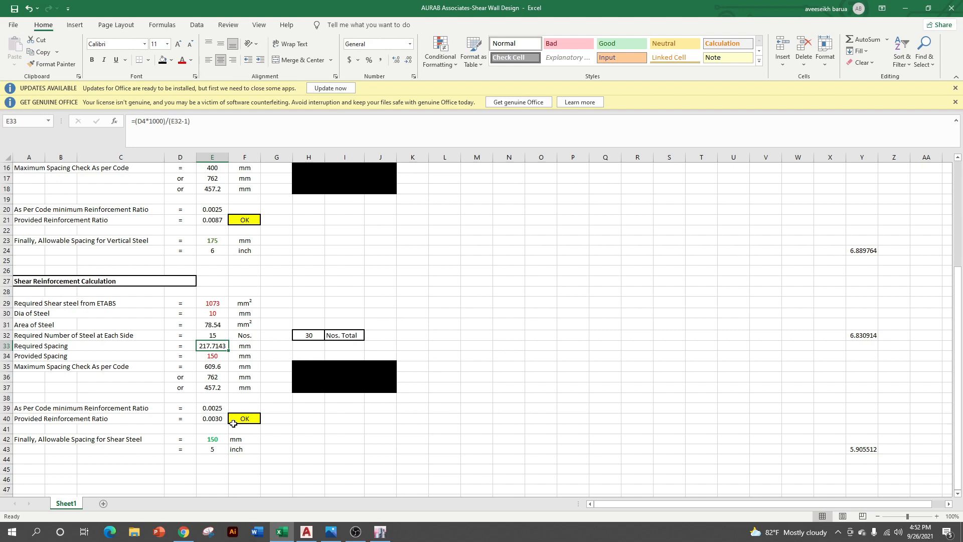
- Open Calculator and multiply 3.048 by 1000 to convert the length to millimetres
click(37, 531)
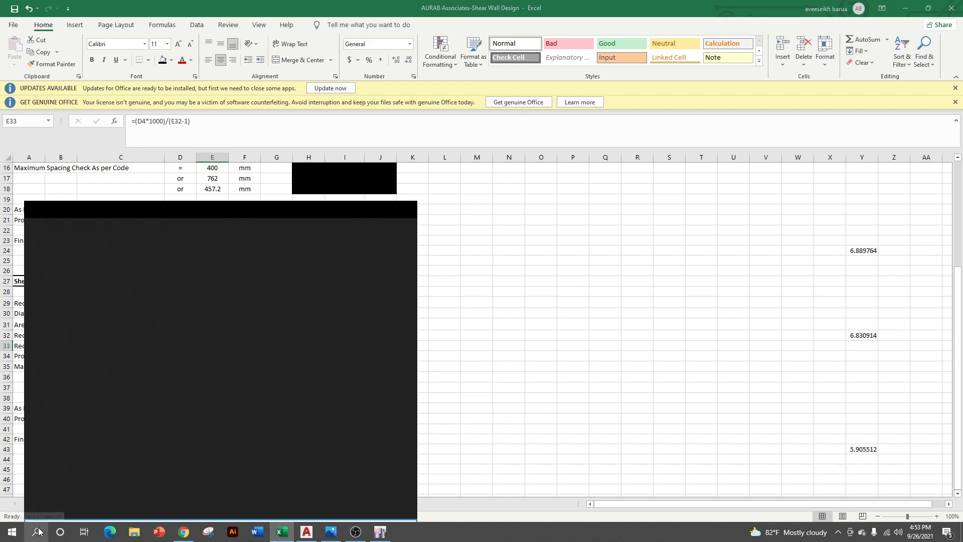
click(76, 344)
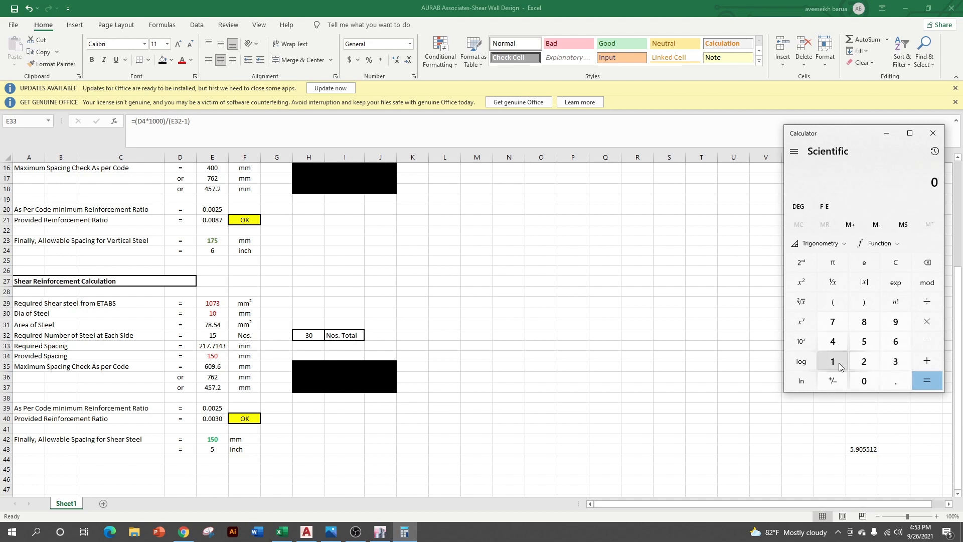
click(896, 361)
click(896, 381)
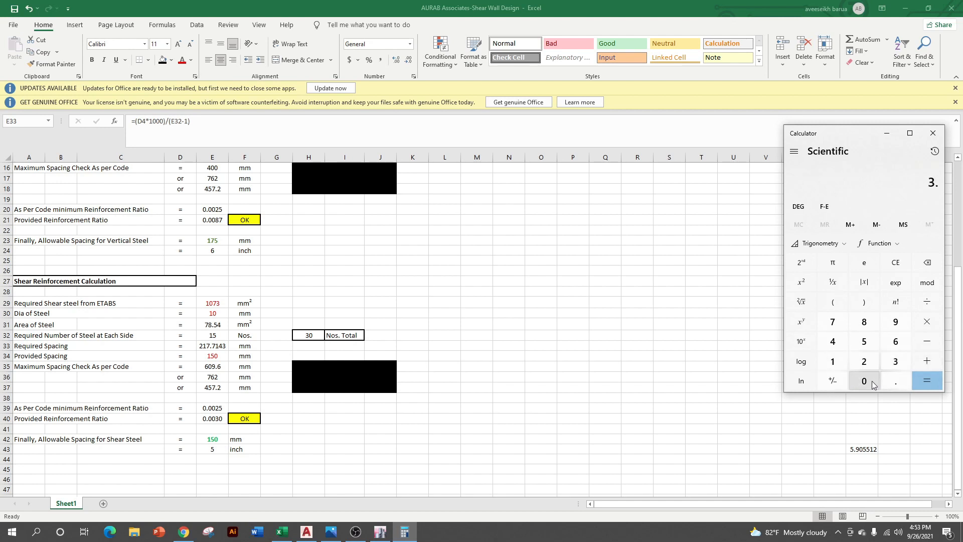
click(864, 381)
click(835, 345)
click(863, 322)
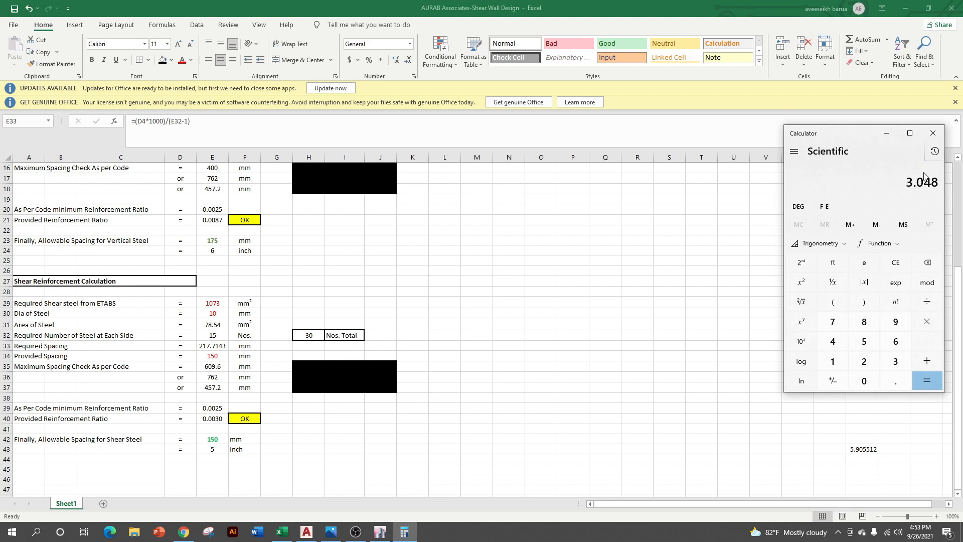
click(927, 324)
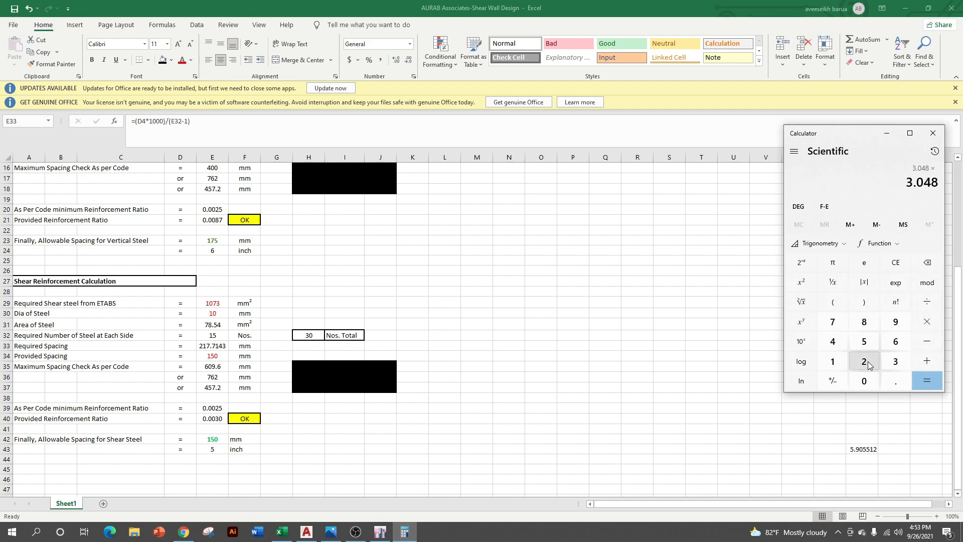
click(837, 360)
click(864, 381)
click(863, 382)
click(864, 381)
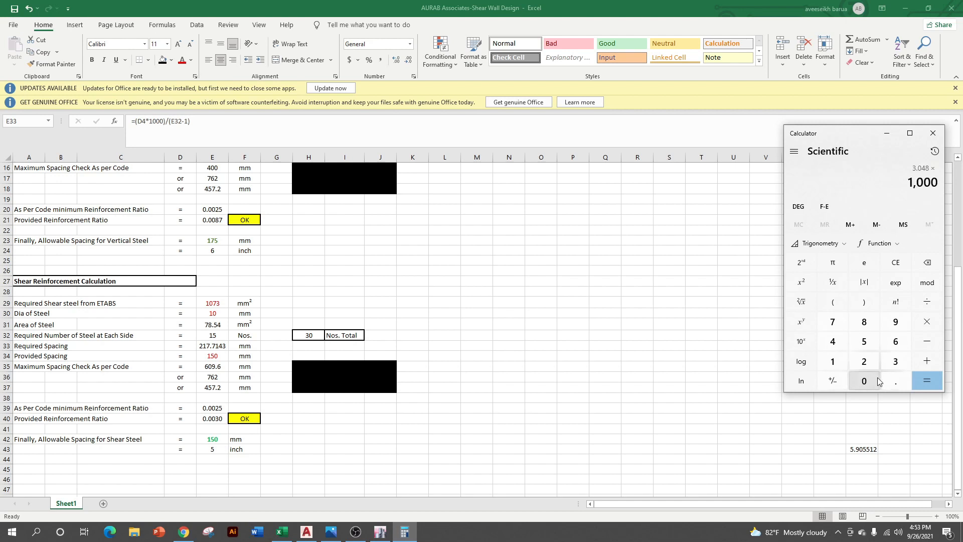
click(921, 377)
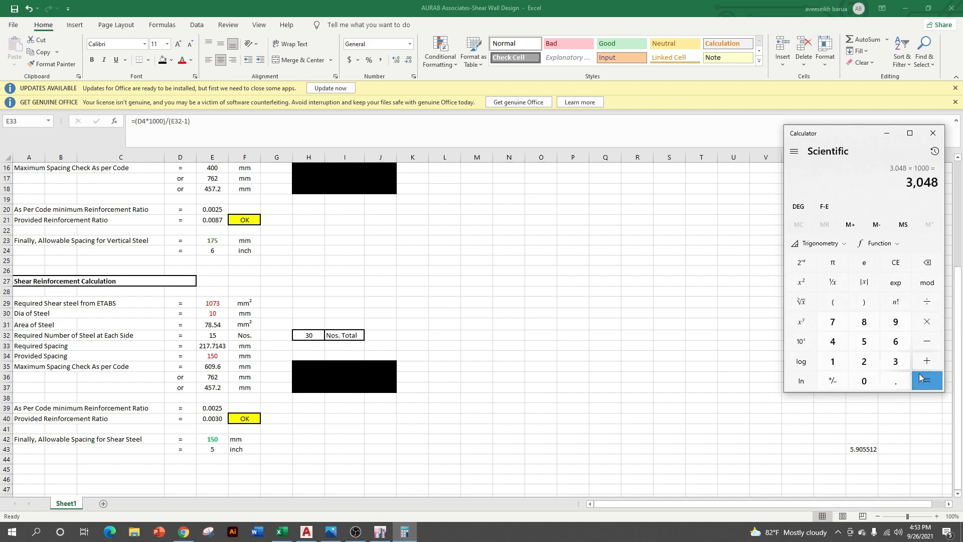
- Divide the converted length by 16, and return to the number of shear bars at each side in Excel
click(926, 297)
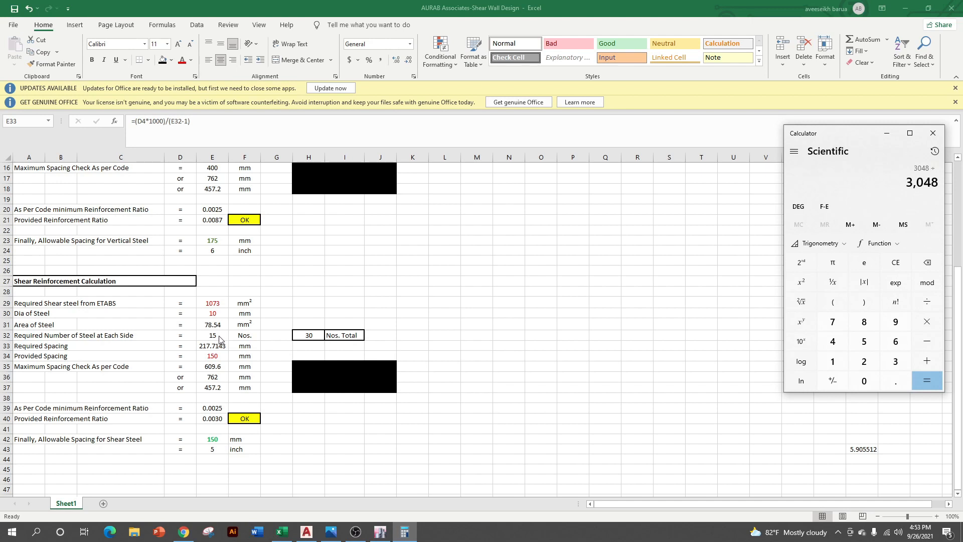
click(833, 360)
click(894, 341)
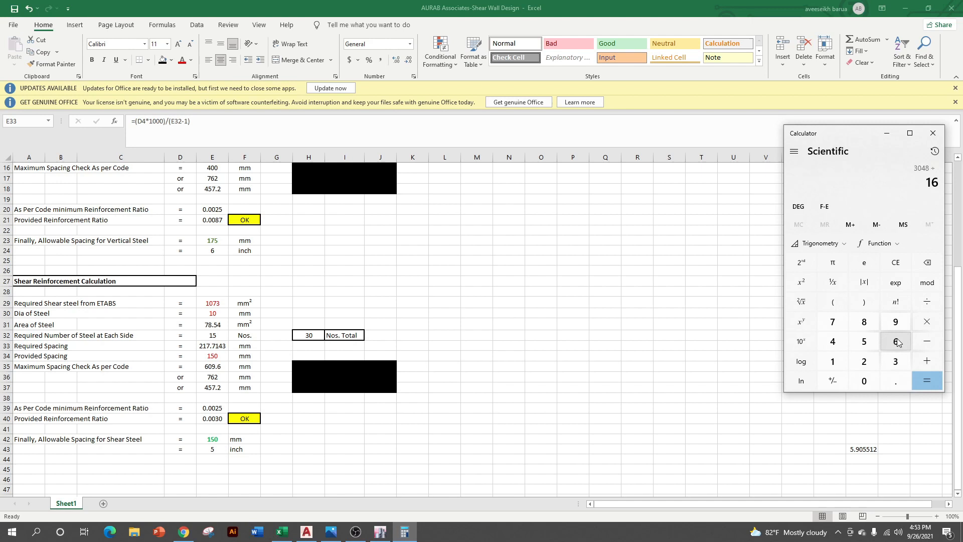
click(926, 380)
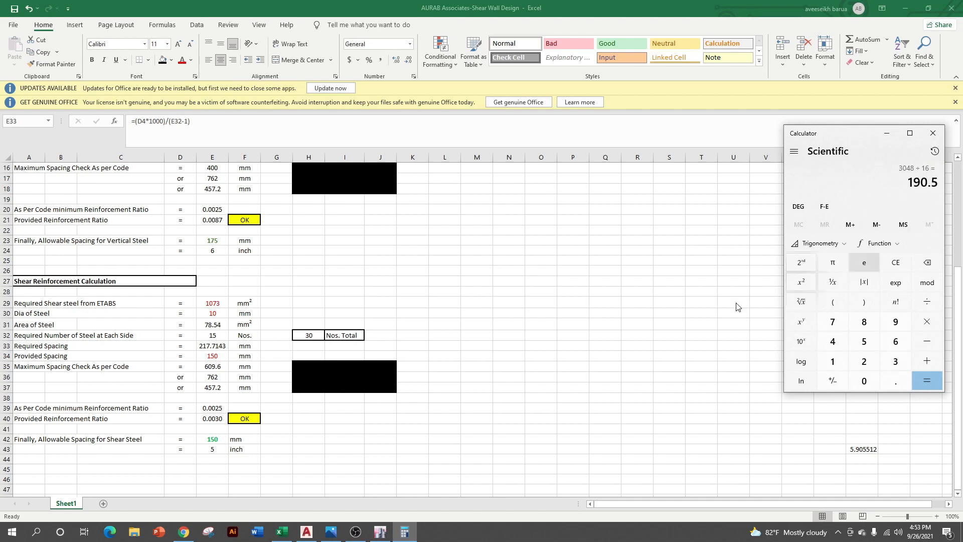
mouse_move(405, 533)
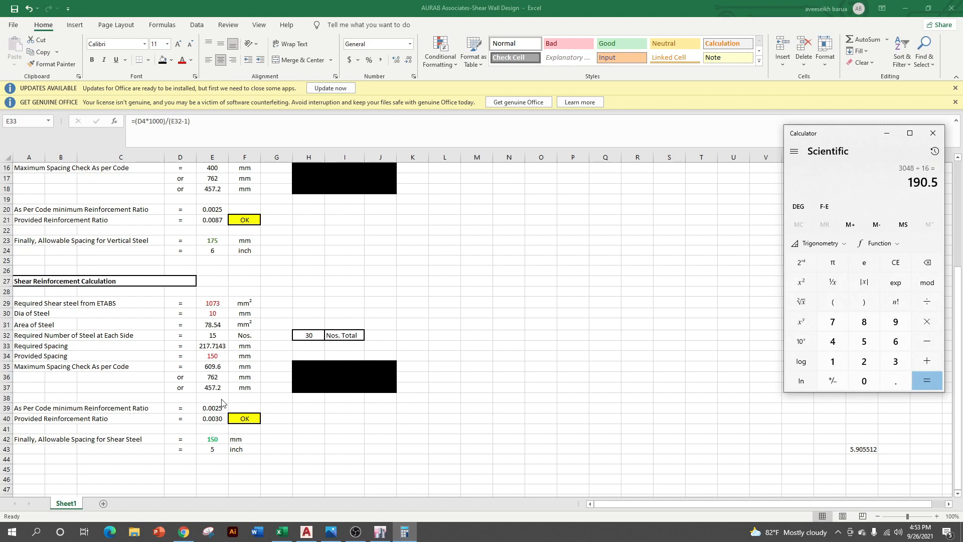
click(219, 337)
click(219, 335)
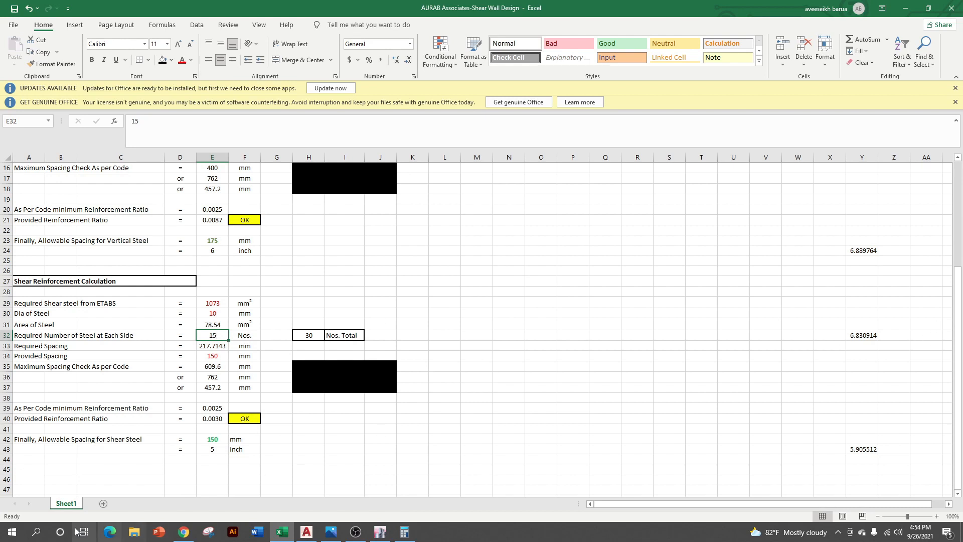
- Open Calculator again and divide 30000 by 15
click(40, 530)
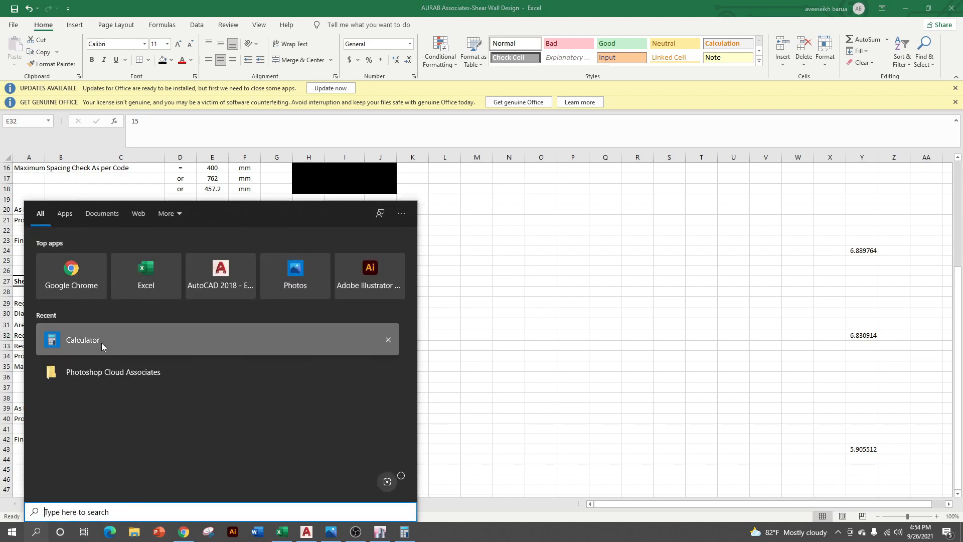
click(102, 341)
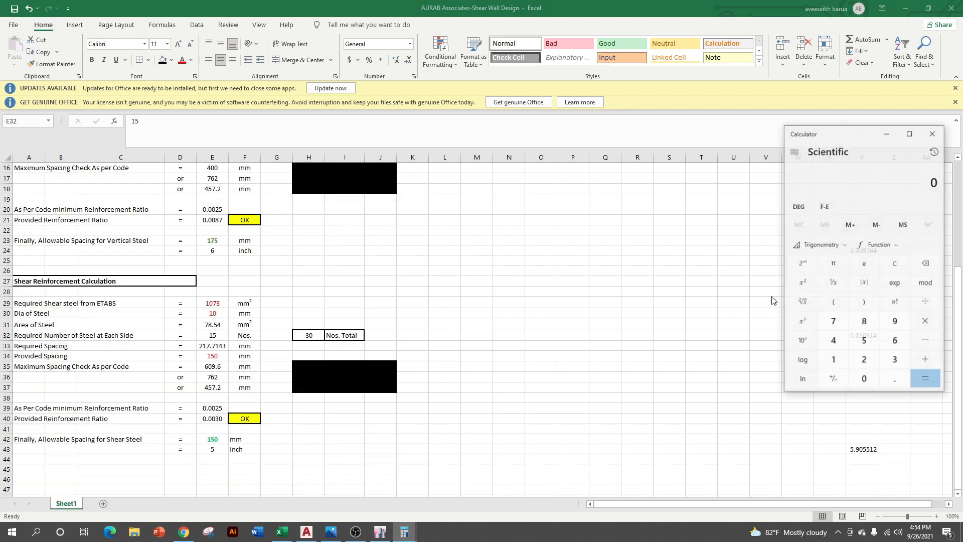
click(896, 362)
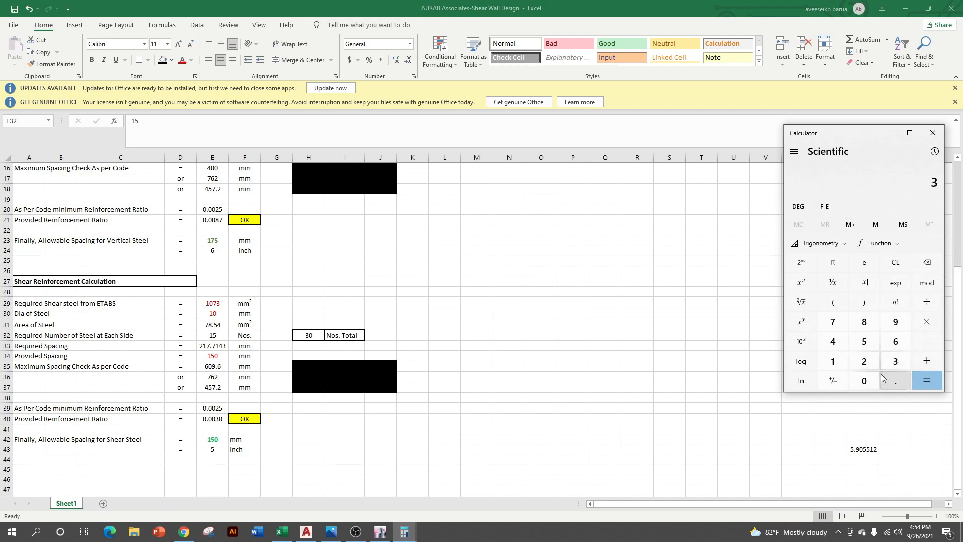
click(863, 381)
click(863, 380)
click(864, 380)
click(864, 380)
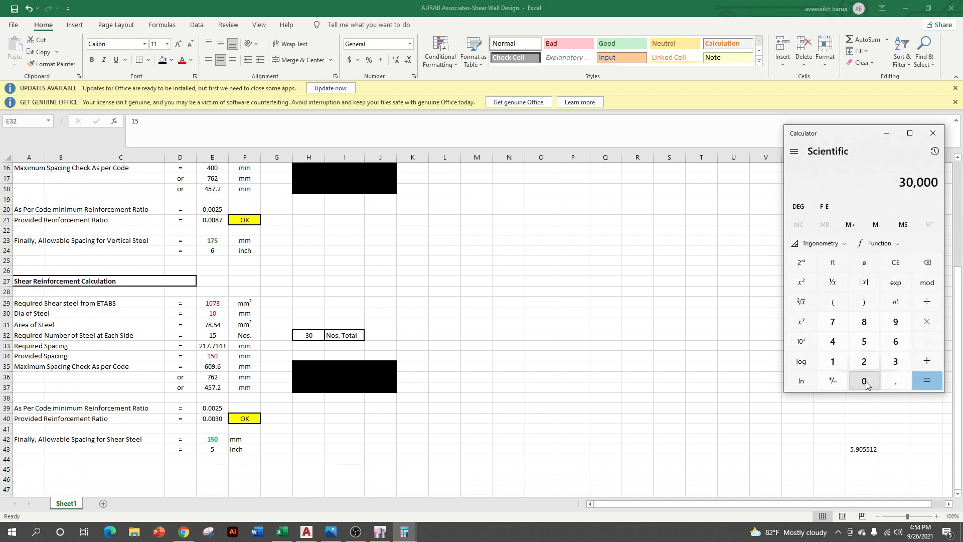
click(933, 307)
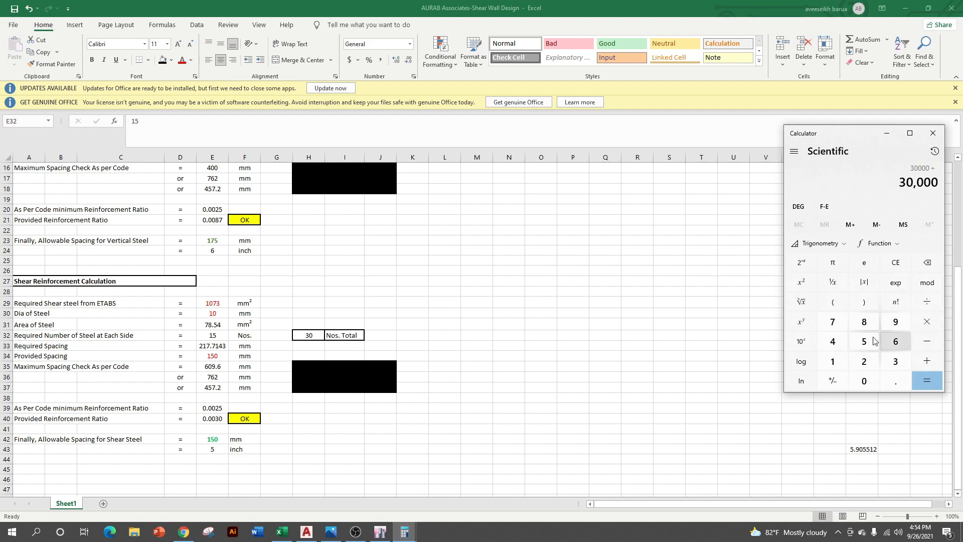
click(839, 363)
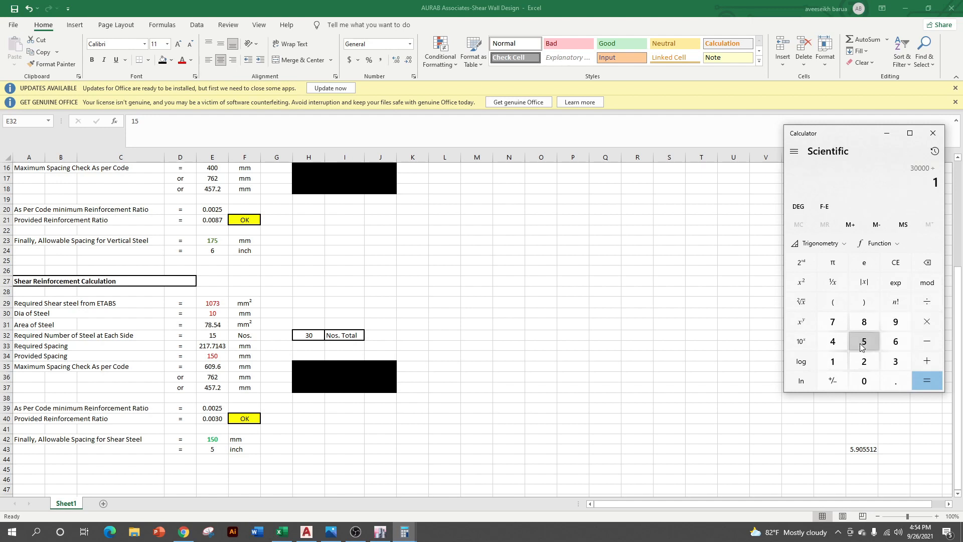
click(863, 341)
click(926, 381)
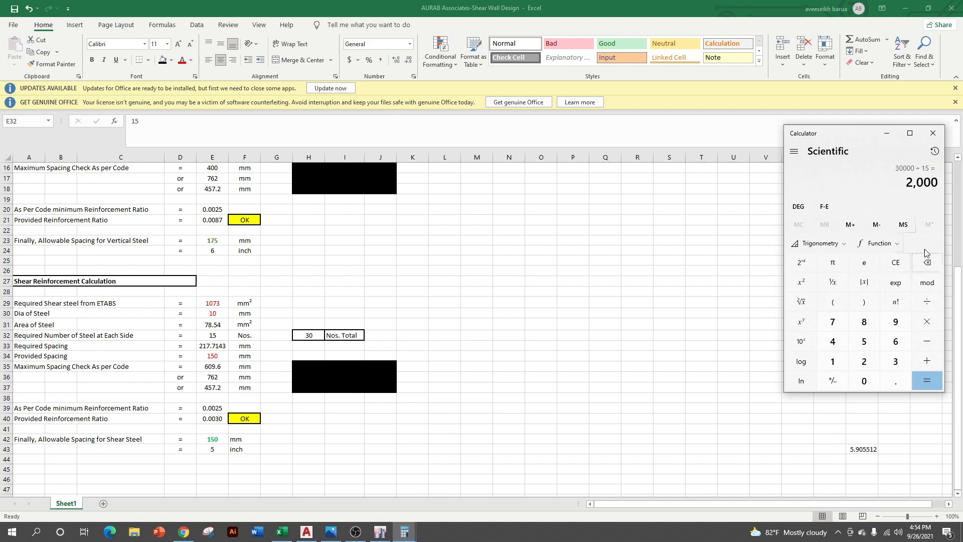
- Clear the calculation and divide 1000 by 15
click(896, 265)
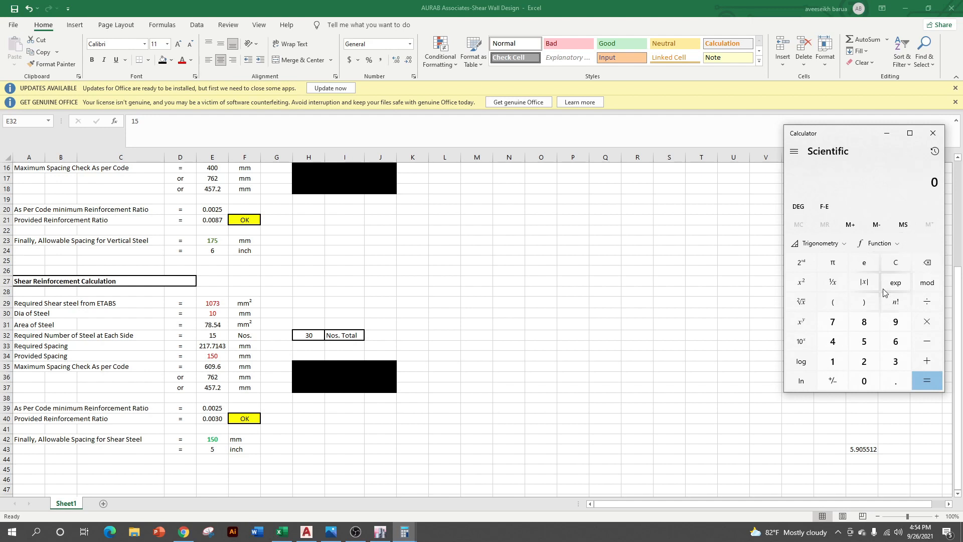
click(838, 362)
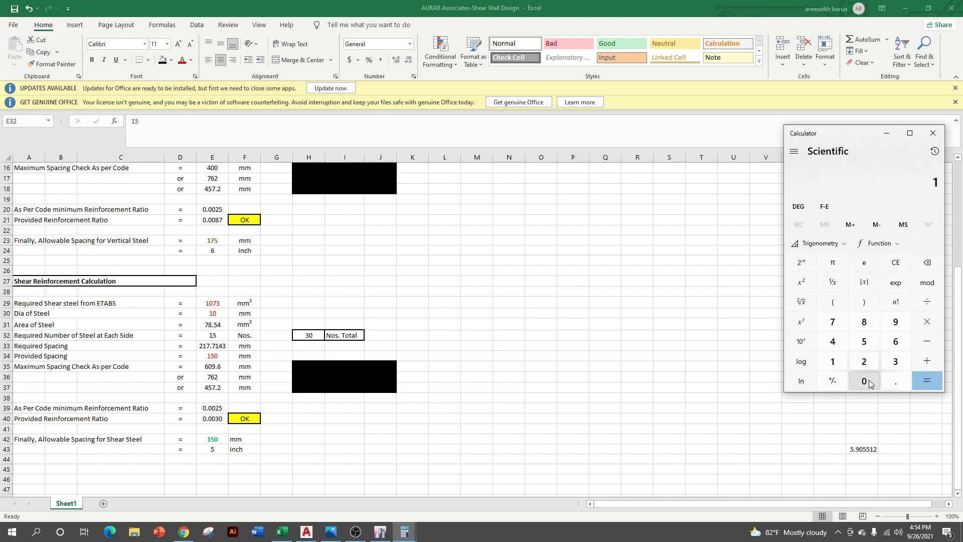
click(869, 384)
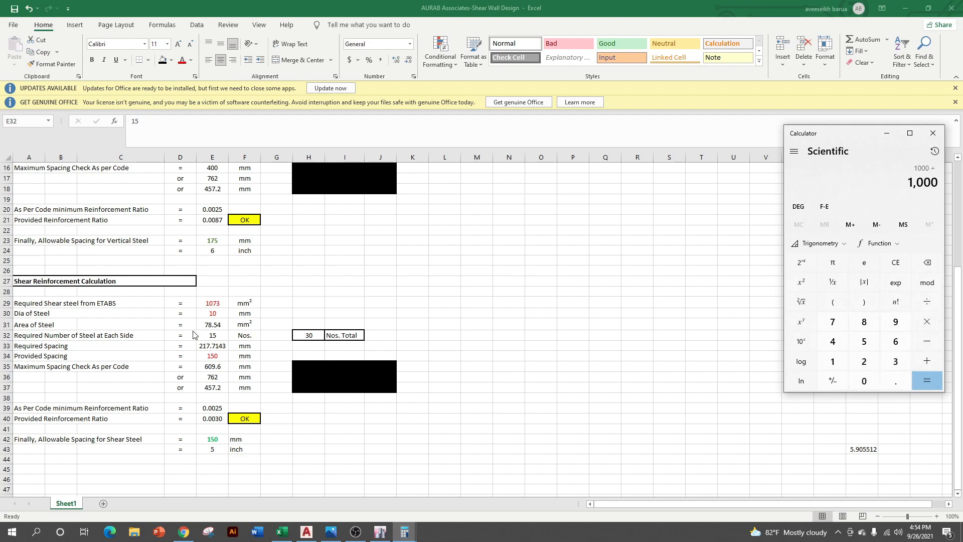
click(839, 365)
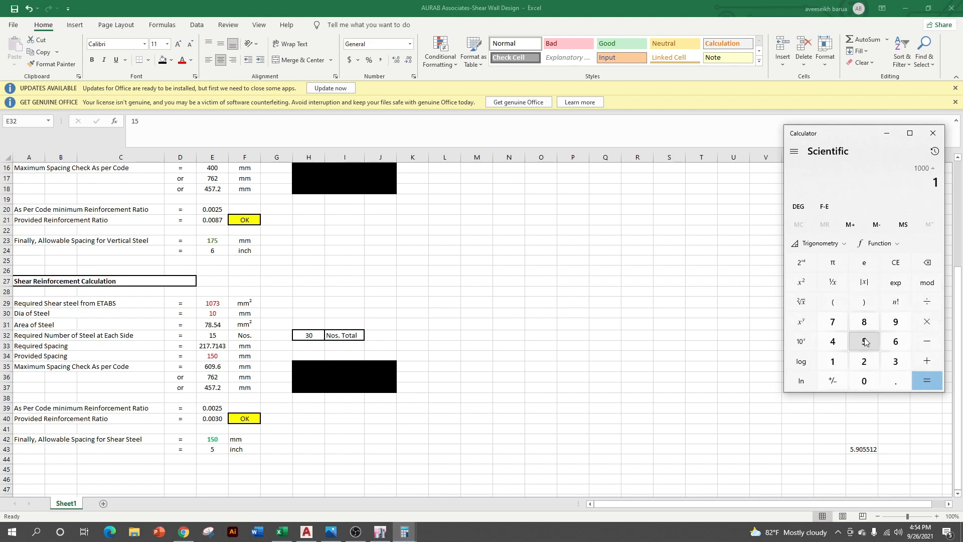
click(928, 381)
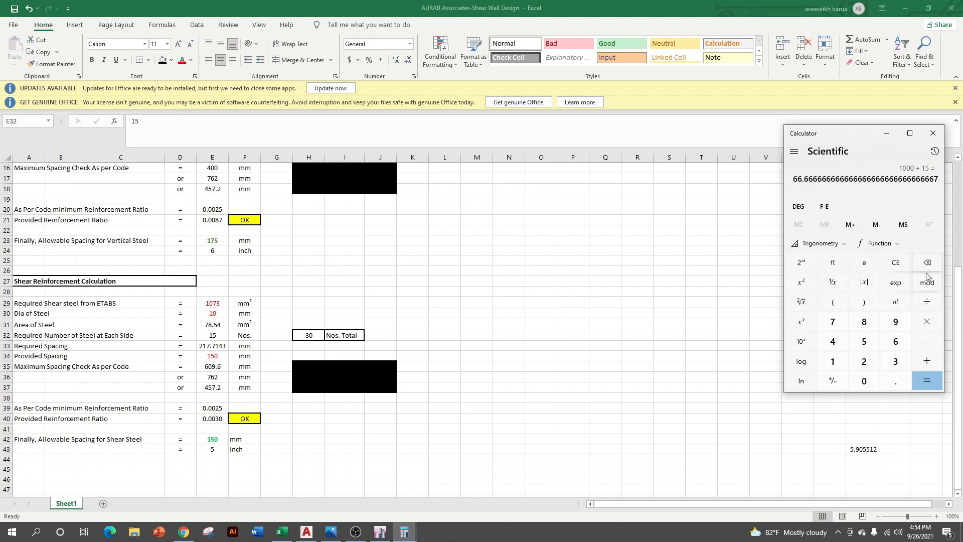
- Try 12 shear bars at each side in the Excel sheet, and set the number to 13
click(215, 337)
text(1)
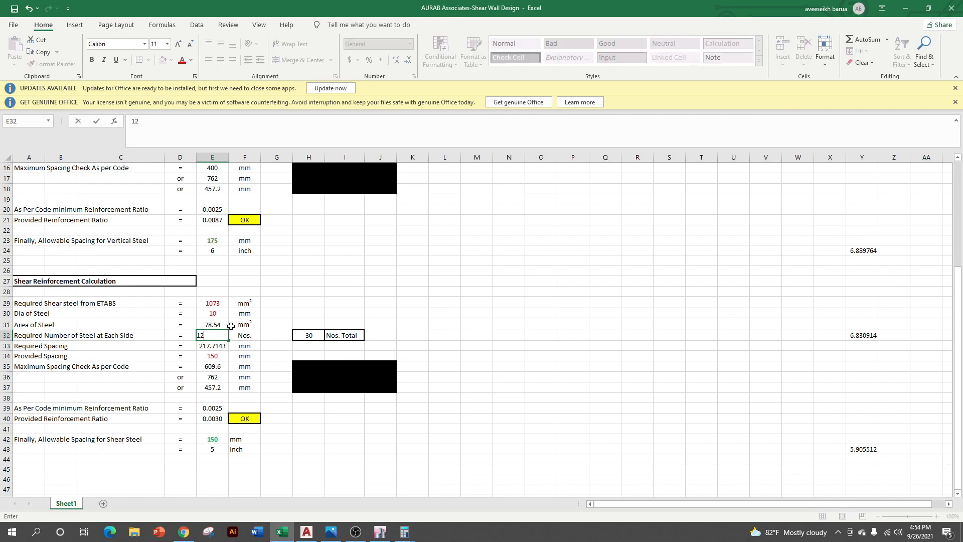
key(Return)
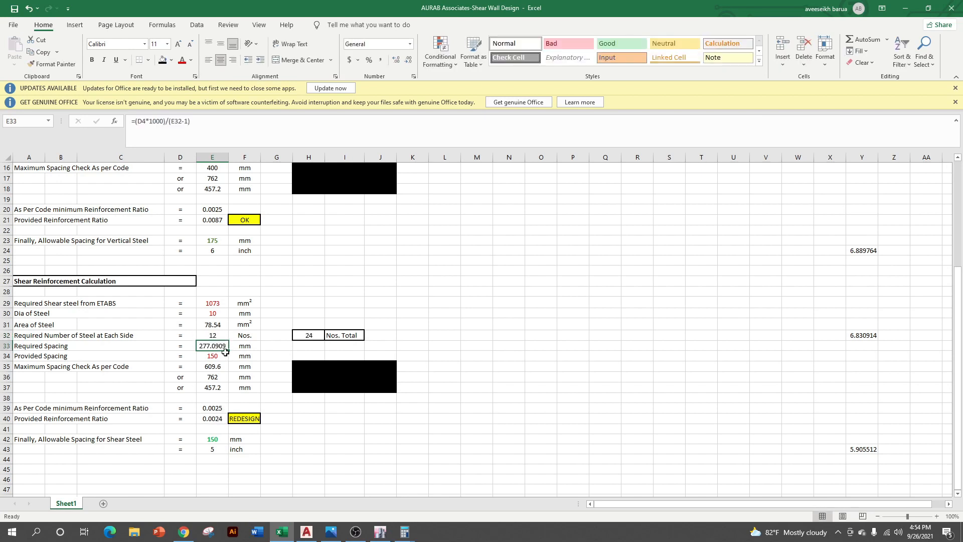
click(221, 335)
text(1)
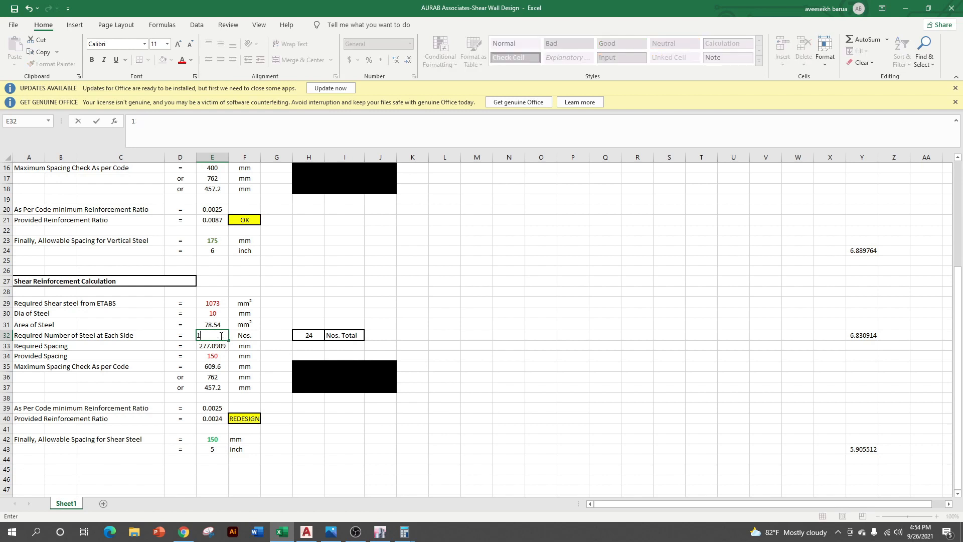
click(420, 302)
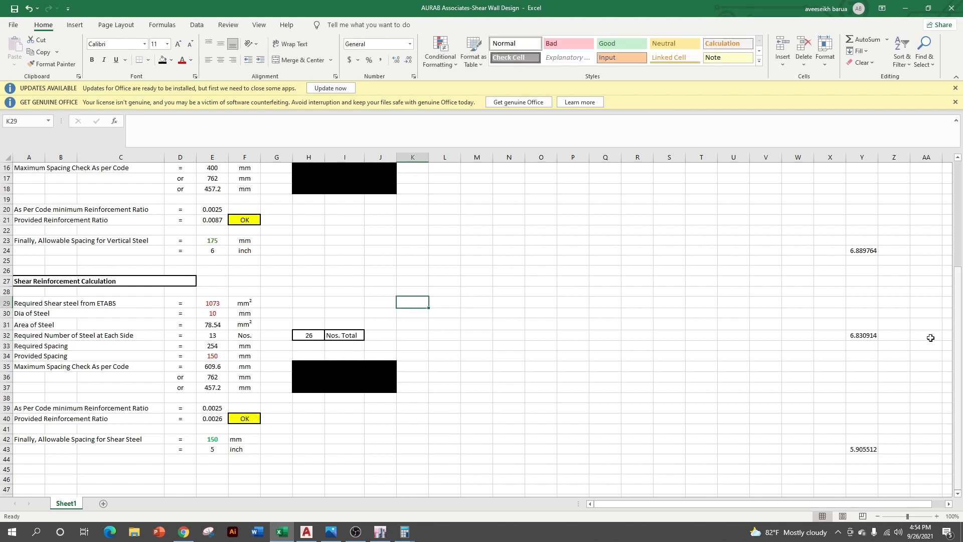
- Open Calculator and divide 3000 by 12
click(31, 532)
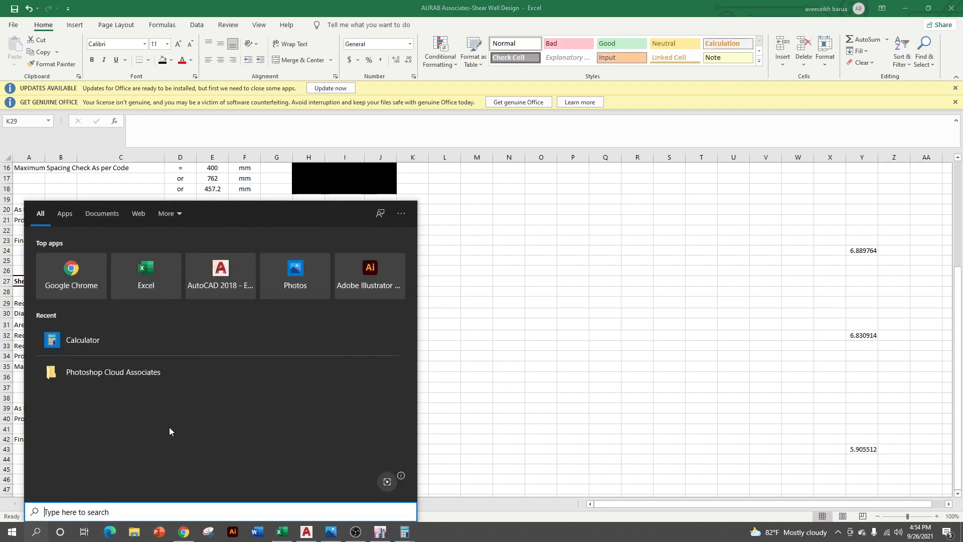
click(99, 335)
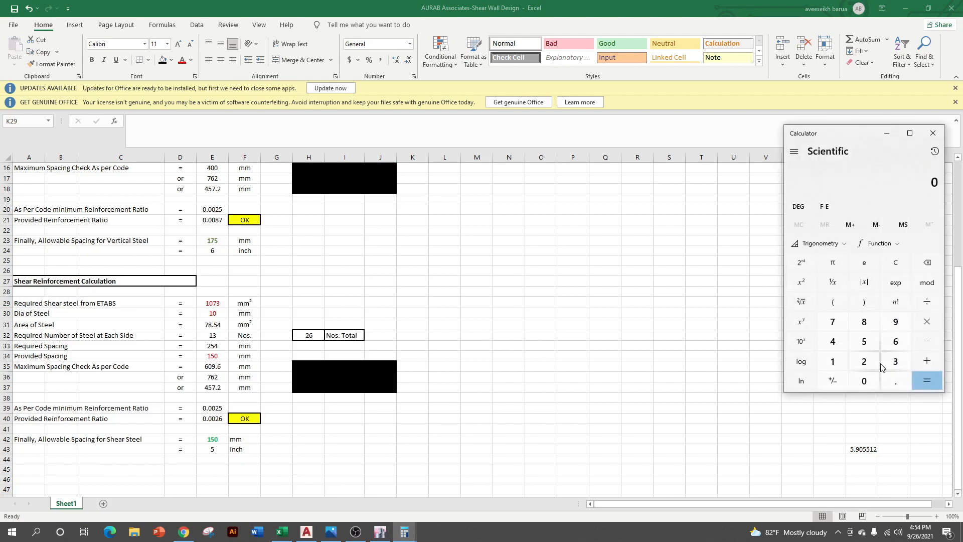
click(895, 361)
triple_click(869, 382)
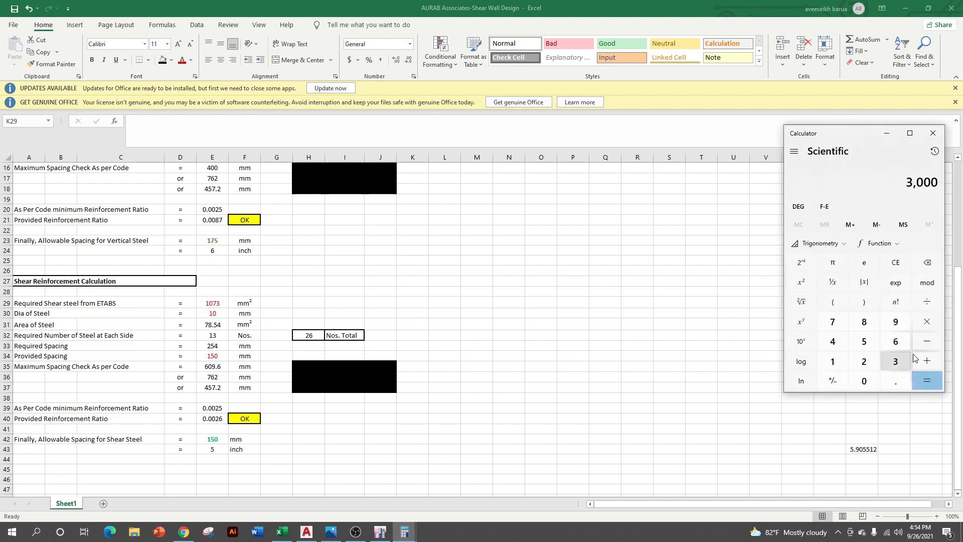
click(928, 306)
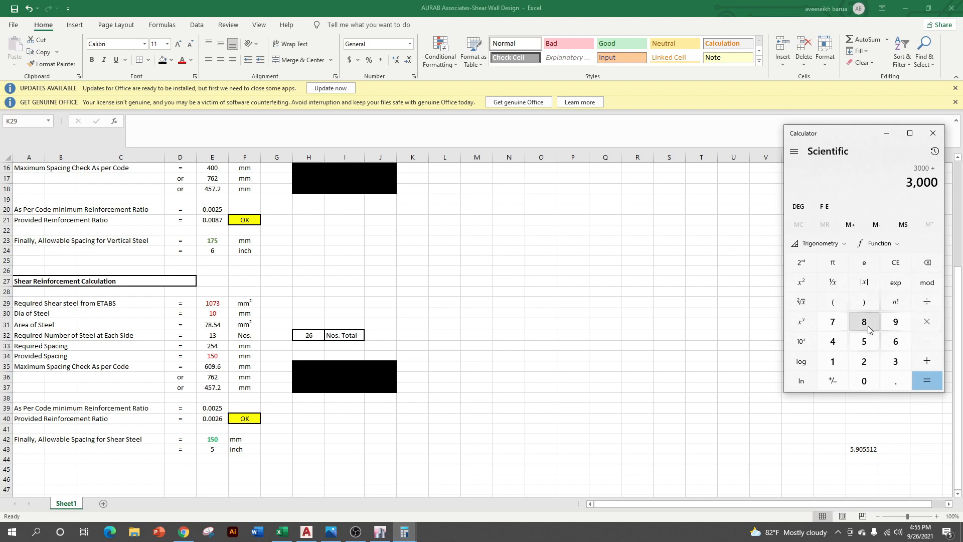
click(833, 361)
click(862, 362)
click(927, 381)
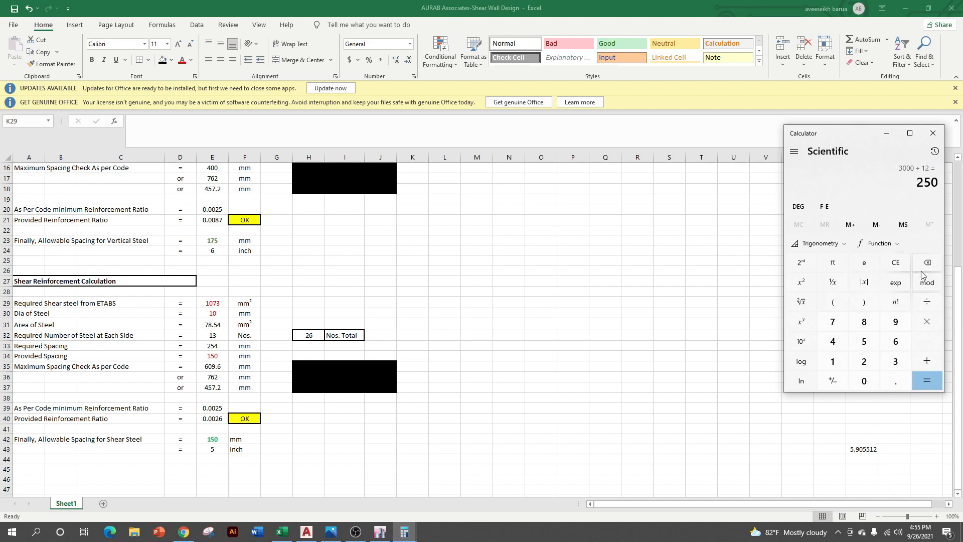
- Clear the calculation and multiply 3.048 by 1000
click(902, 265)
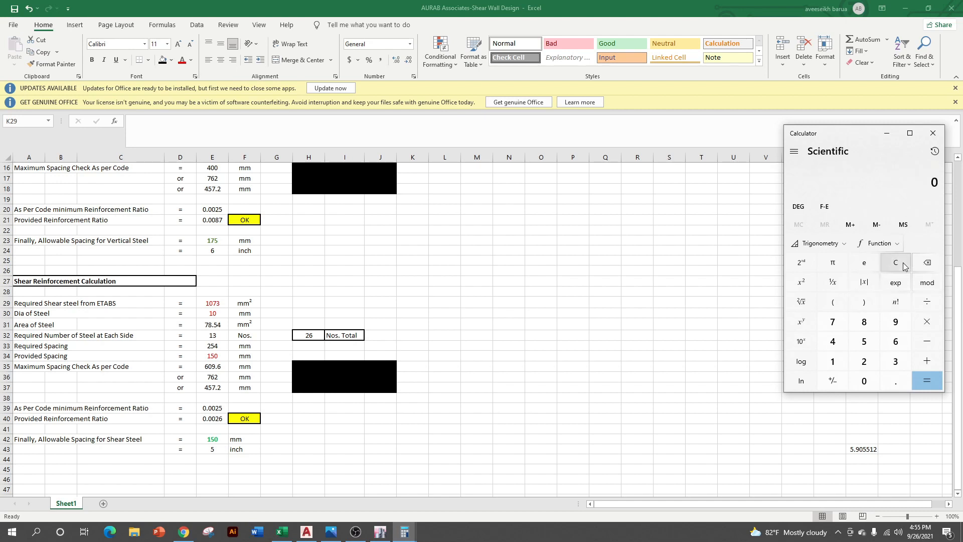
click(894, 361)
click(895, 381)
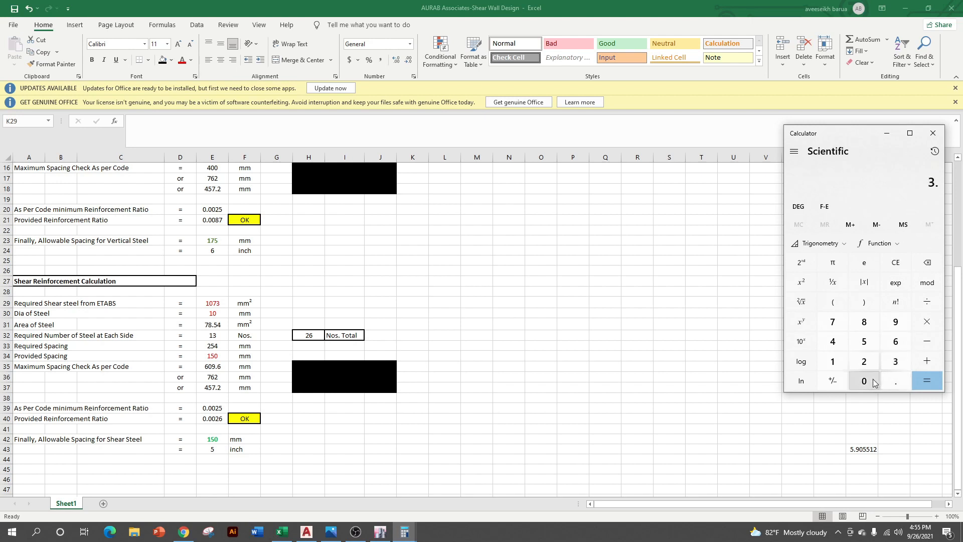
click(864, 381)
click(832, 342)
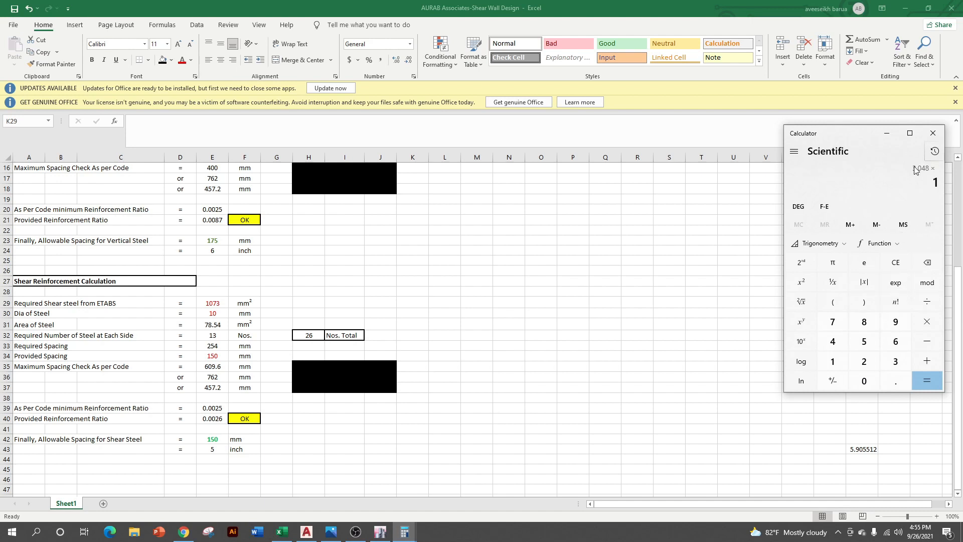
double_click(863, 381)
click(926, 384)
- Divide the converted length by 14
click(928, 302)
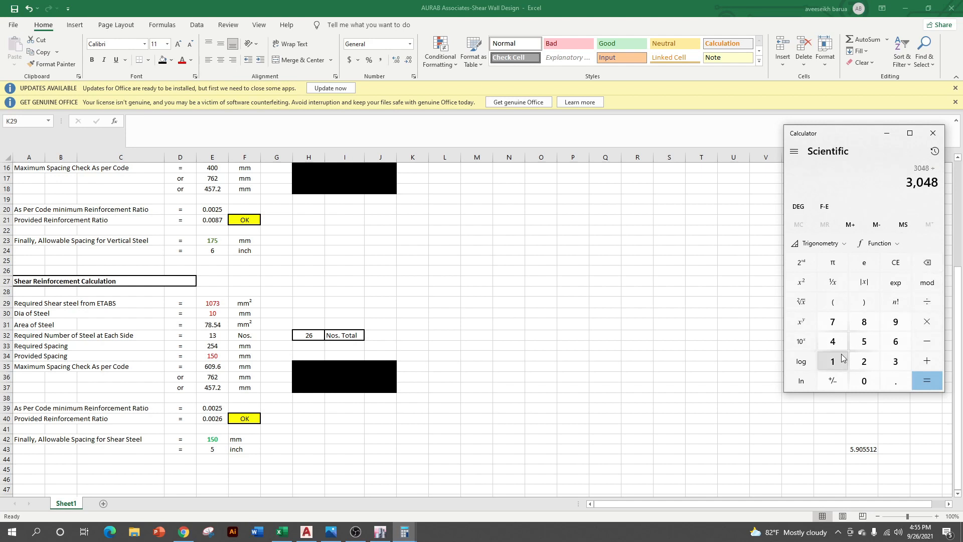
click(832, 361)
click(832, 341)
click(916, 385)
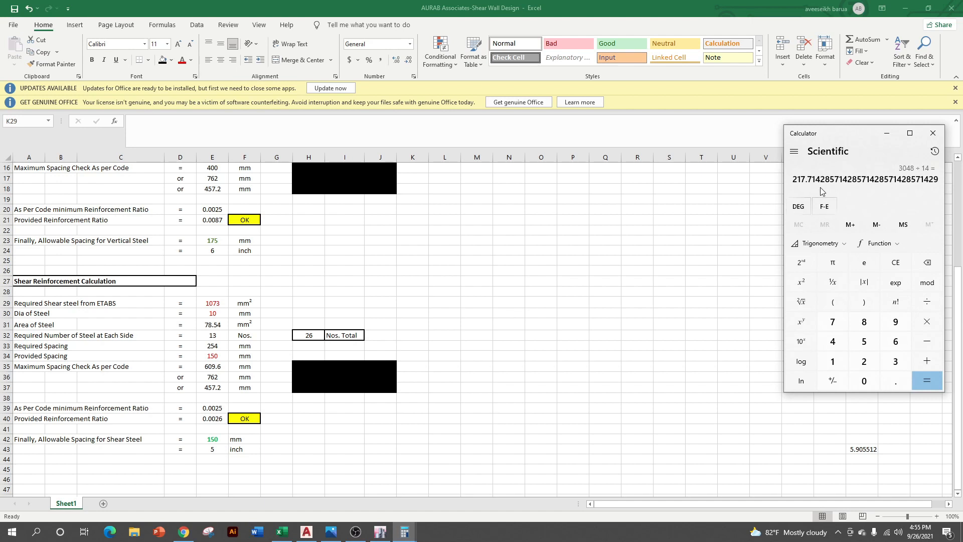
- Switch to AutoCAD and examine the lift core wall's reinforcement plan in Working Drawing Format.dwg
click(905, 8)
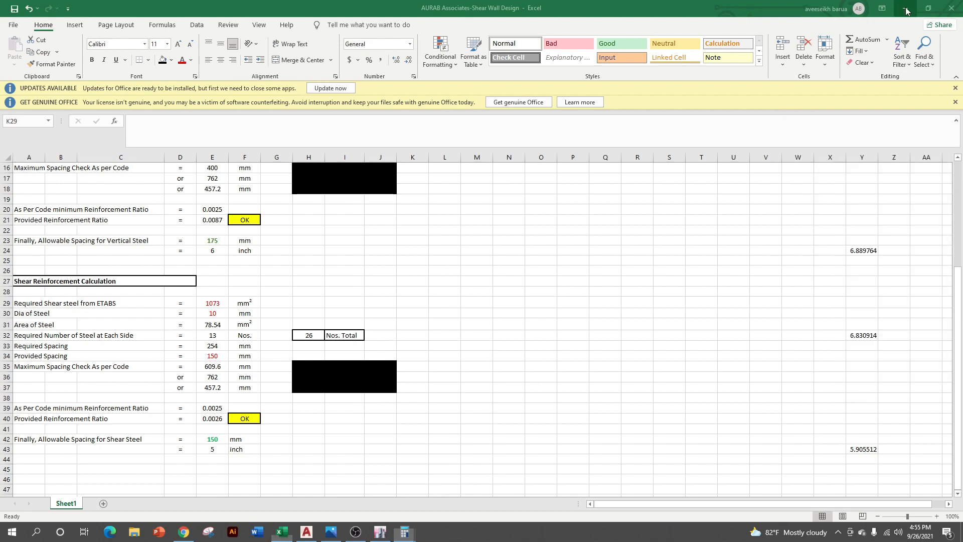
click(384, 537)
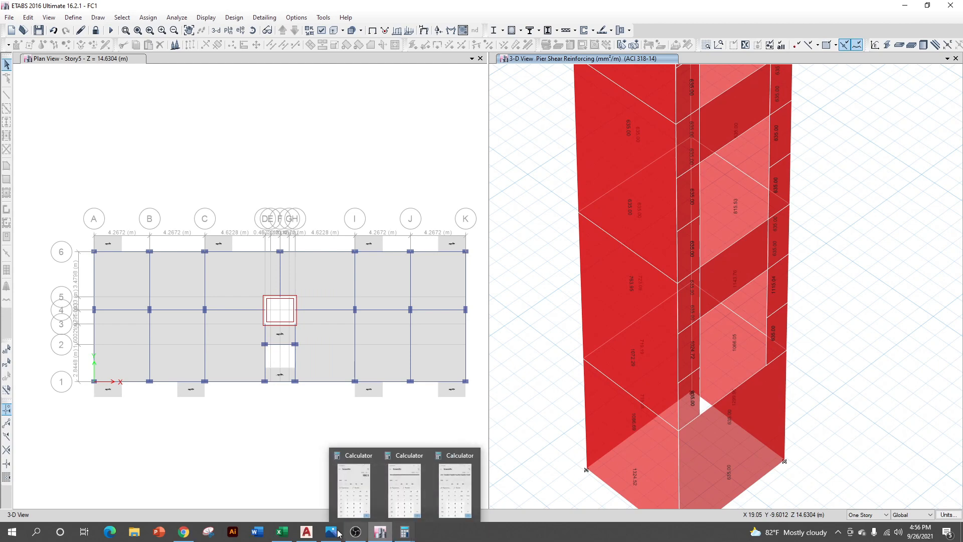
mouse_move(287, 535)
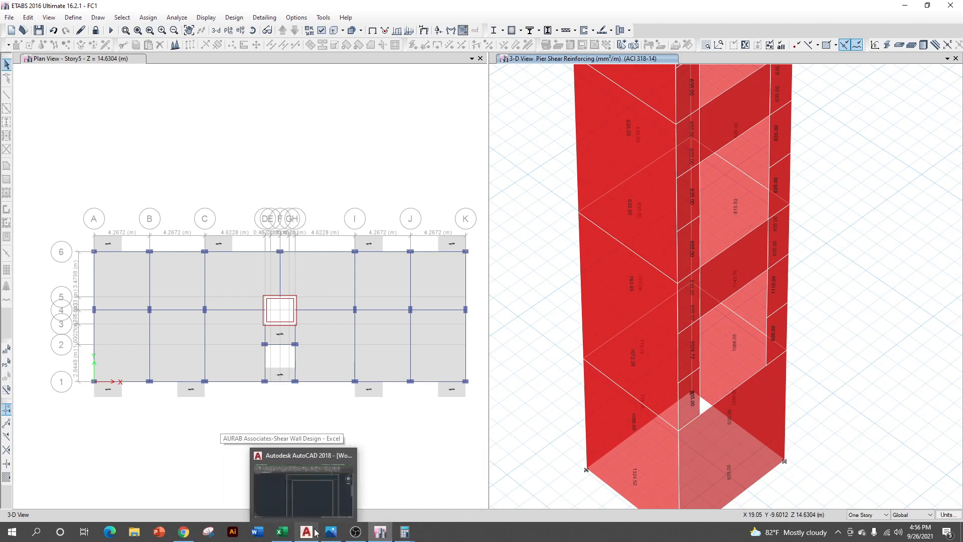
click(306, 533)
scroll(459, 217, down, 2)
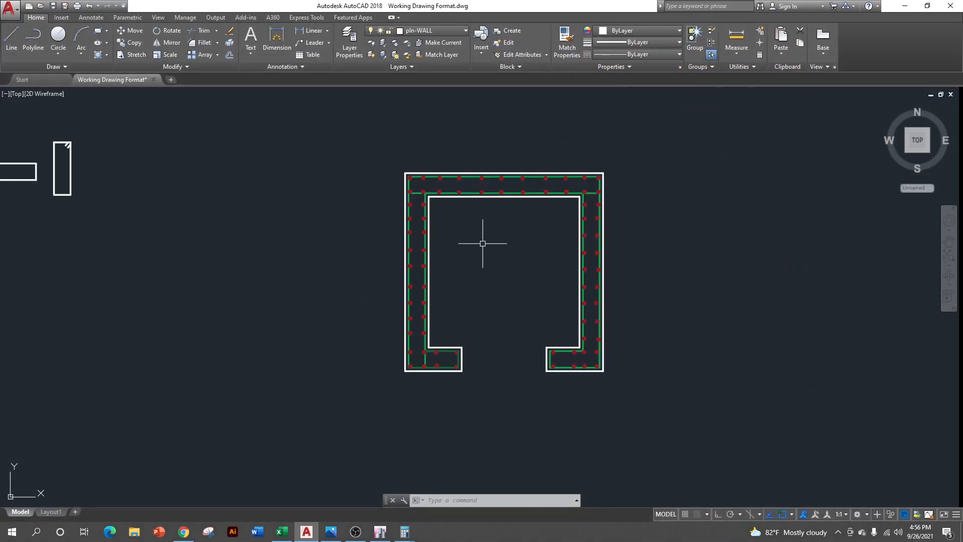
scroll(452, 217, up, 2)
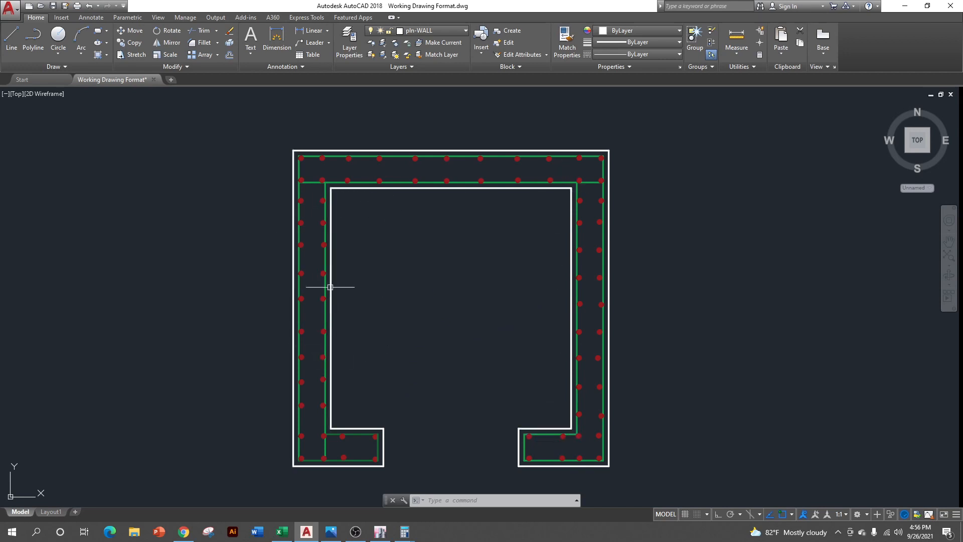
- Draw a four-sided tie with the Line tool around the ten vertical bars in the lower part of the core's left wall
drag(387, 335, 421, 223)
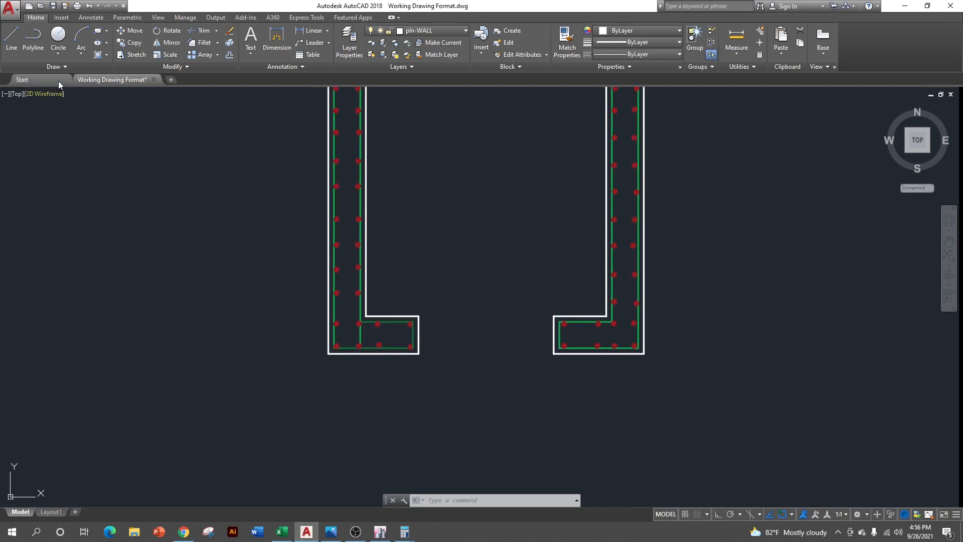
click(12, 39)
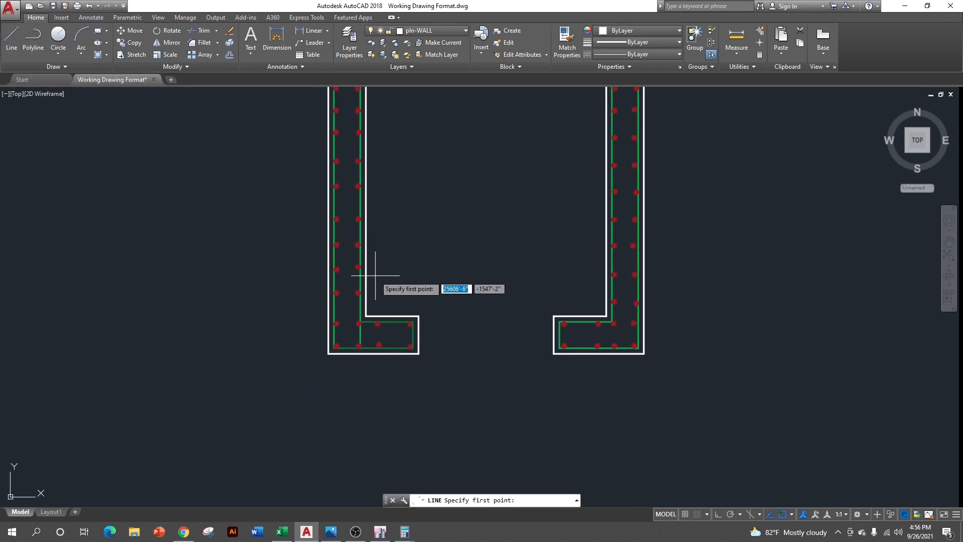
scroll(351, 276, up, 2)
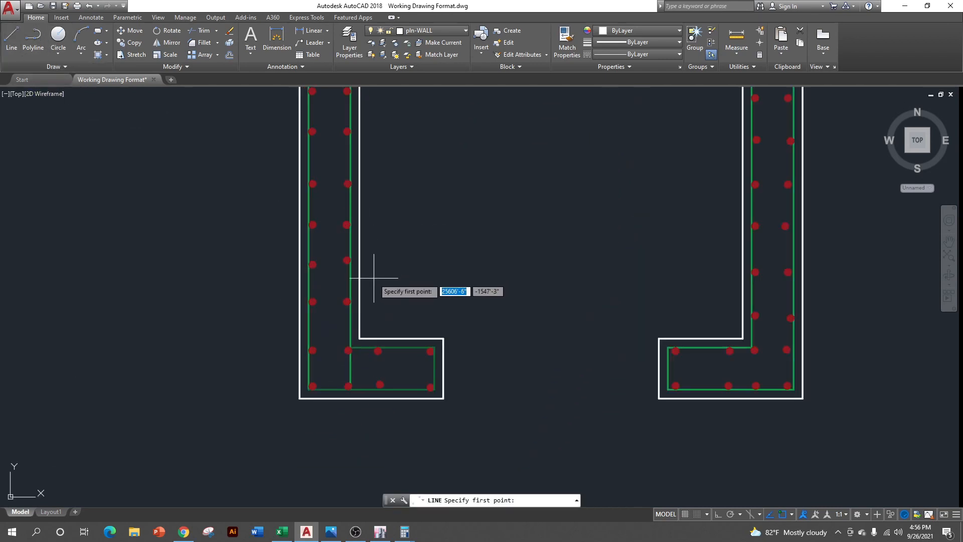
click(308, 221)
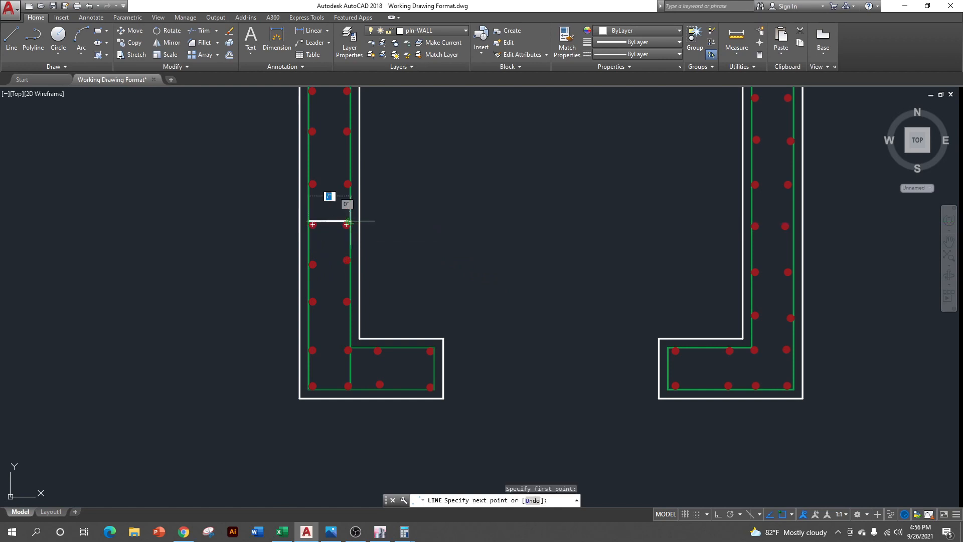
click(350, 221)
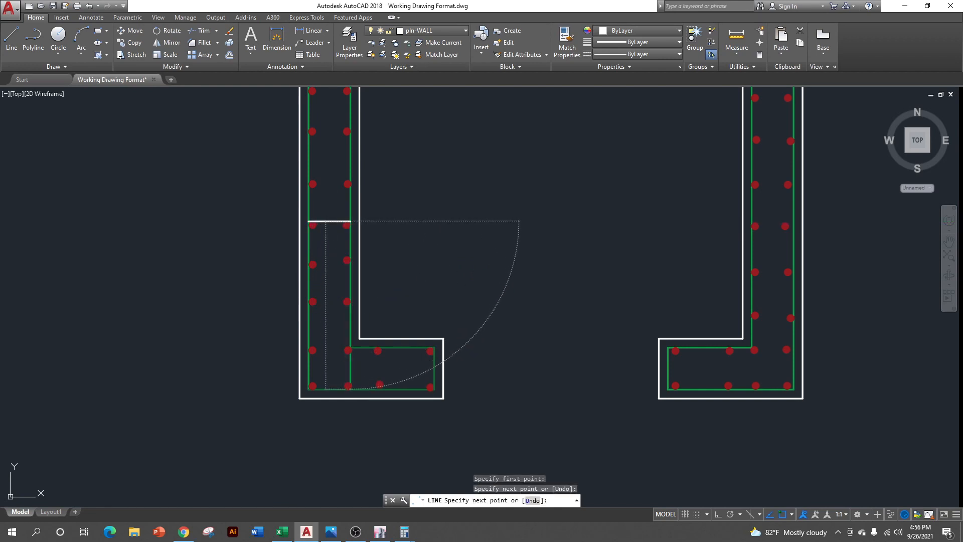
click(350, 389)
click(306, 389)
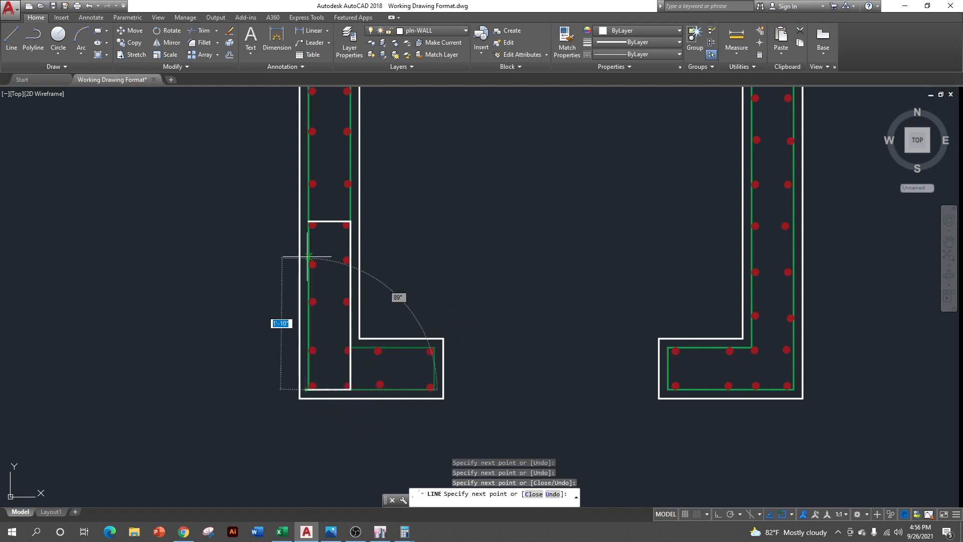
click(312, 225)
right_click(401, 236)
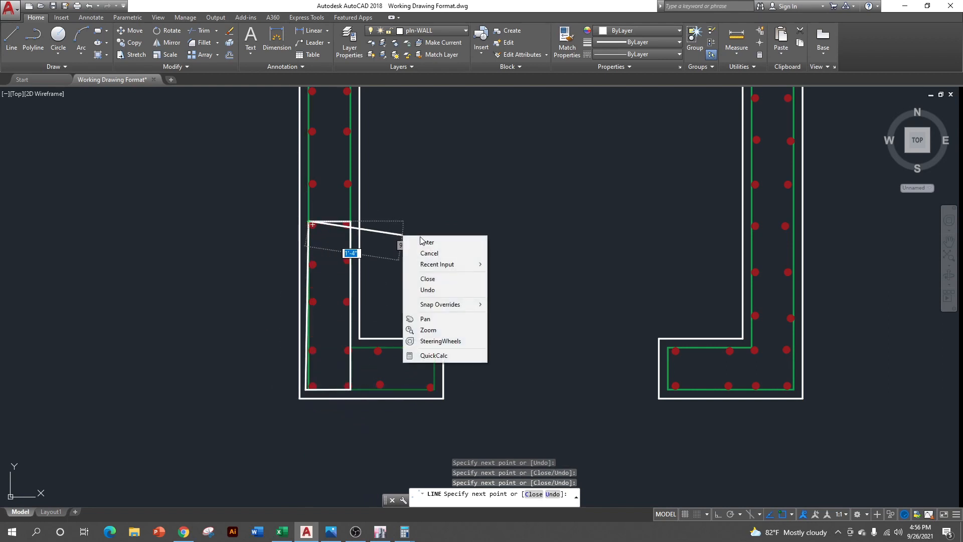
click(414, 240)
- Add two short diagonal hook lines at the upper-left corner of the vertical tie, around its corner bar
click(11, 37)
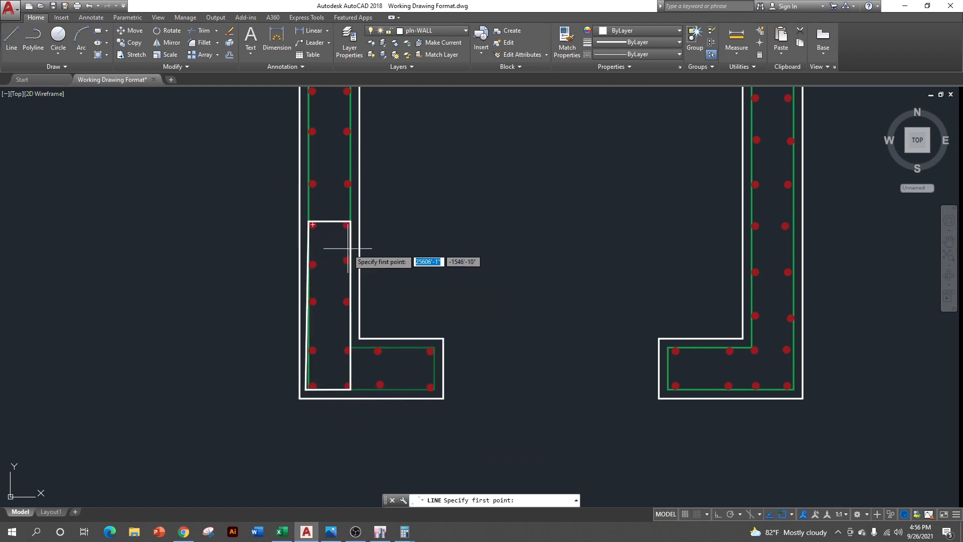
scroll(343, 247, up, 2)
click(289, 218)
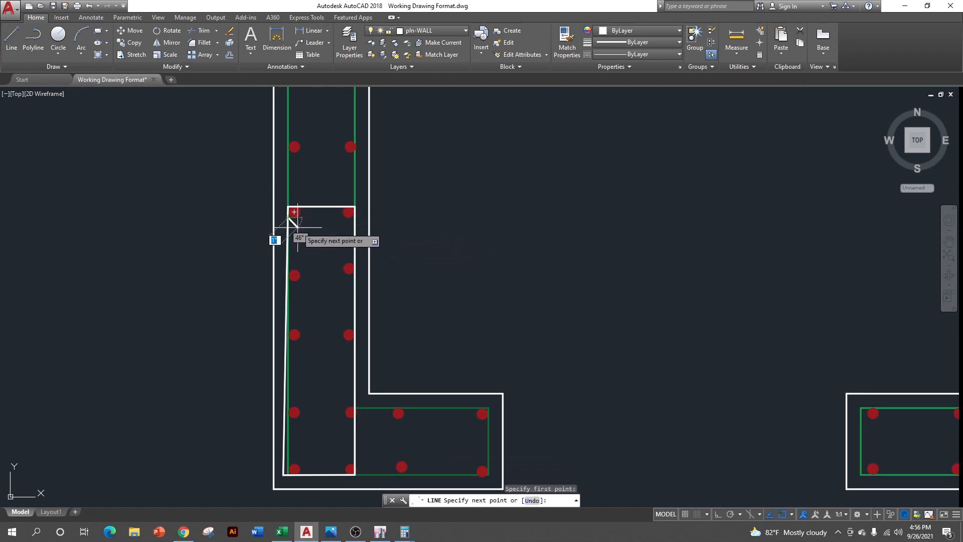
right_click(318, 232)
click(331, 237)
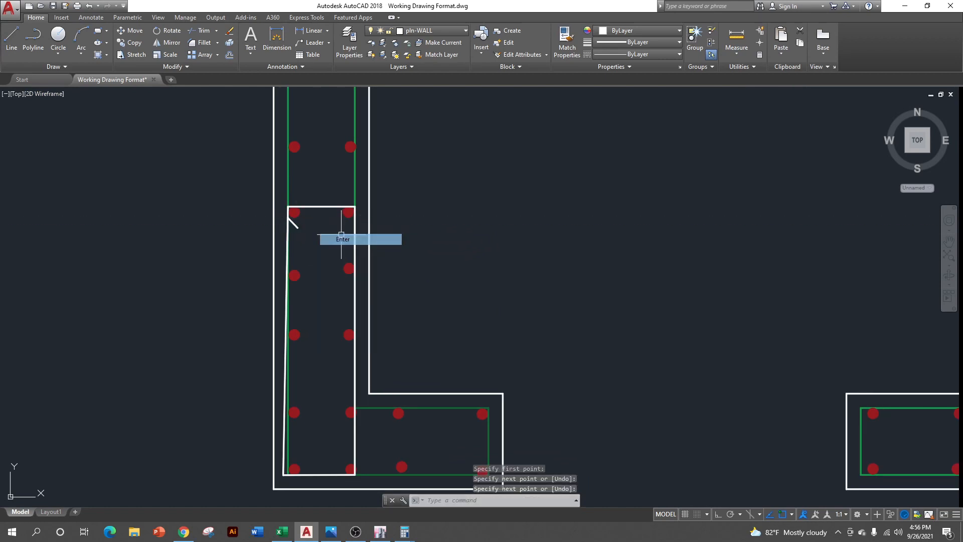
click(15, 33)
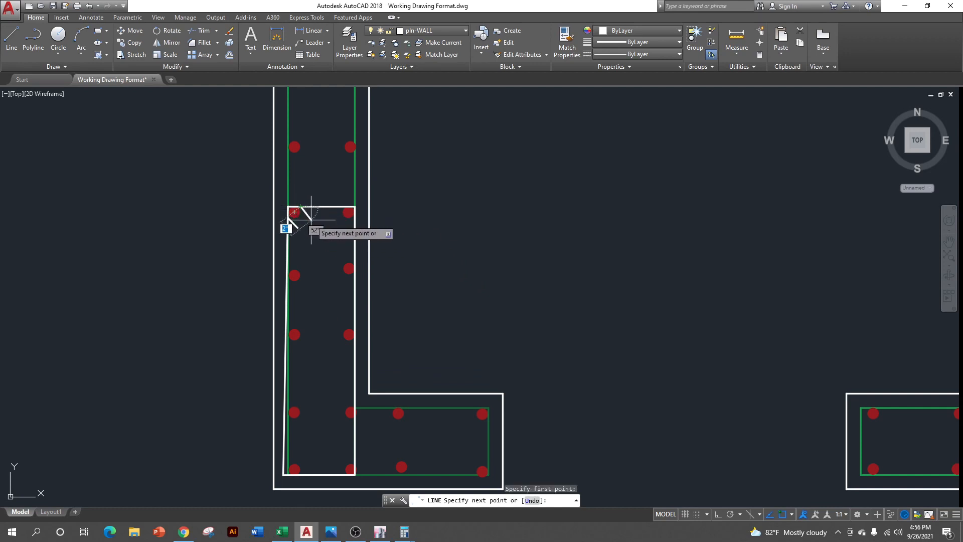
click(311, 219)
right_click(318, 220)
click(341, 224)
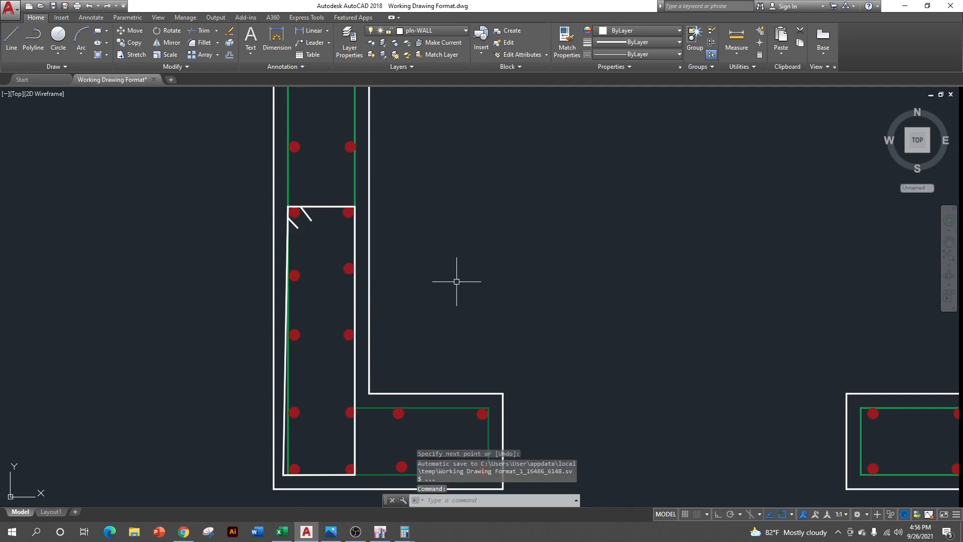
- Draw a horizontal four-sided tie around the eight bars across the foot of the left wall, overlapping the vertical tie
drag(458, 323, 438, 216)
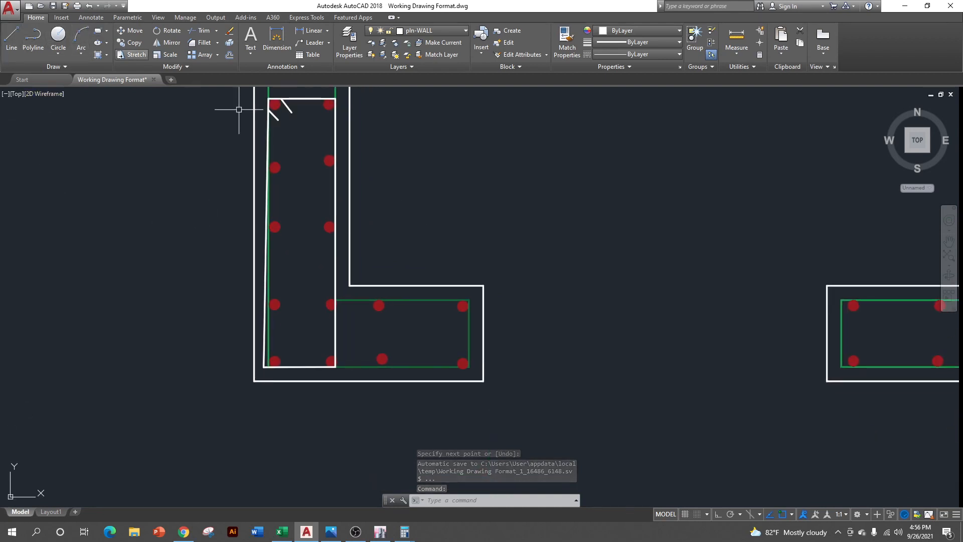
click(13, 39)
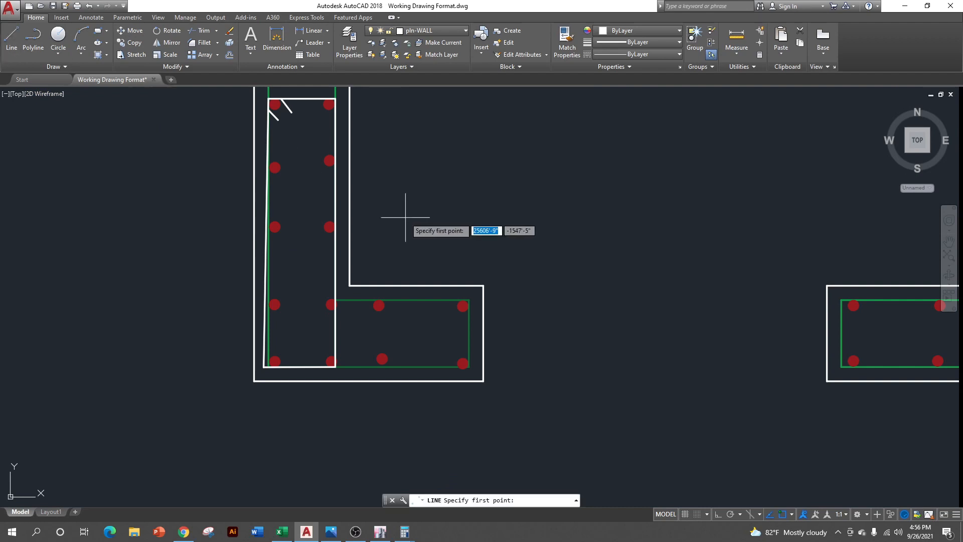
click(469, 301)
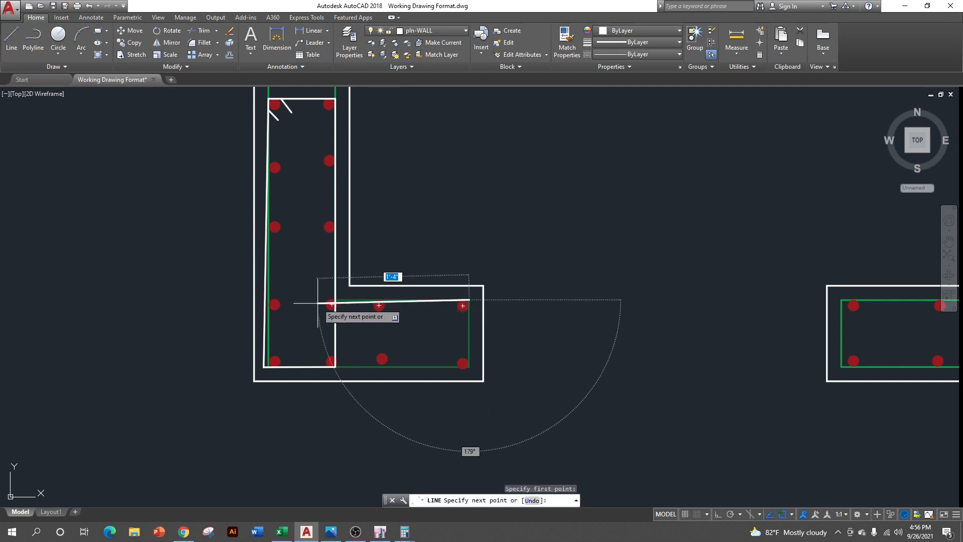
click(264, 300)
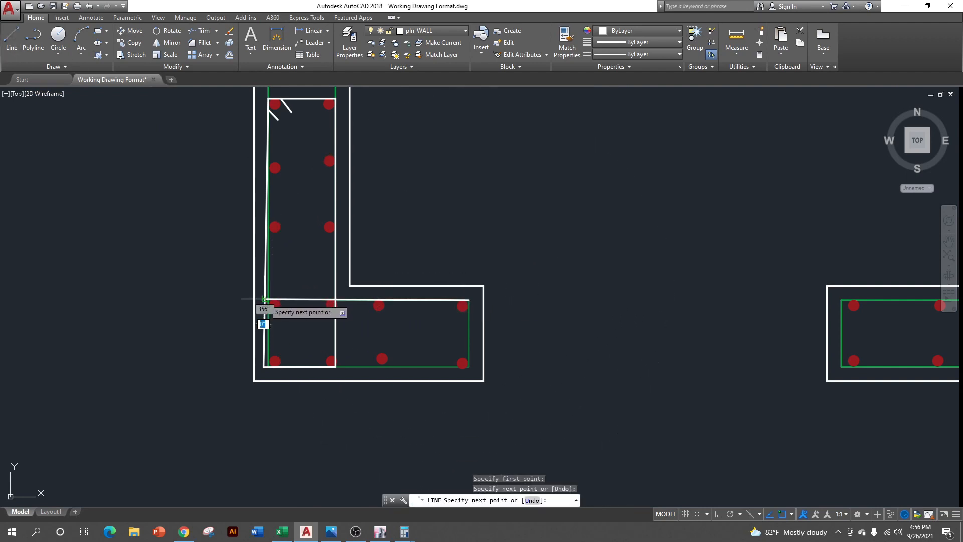
click(264, 366)
click(470, 366)
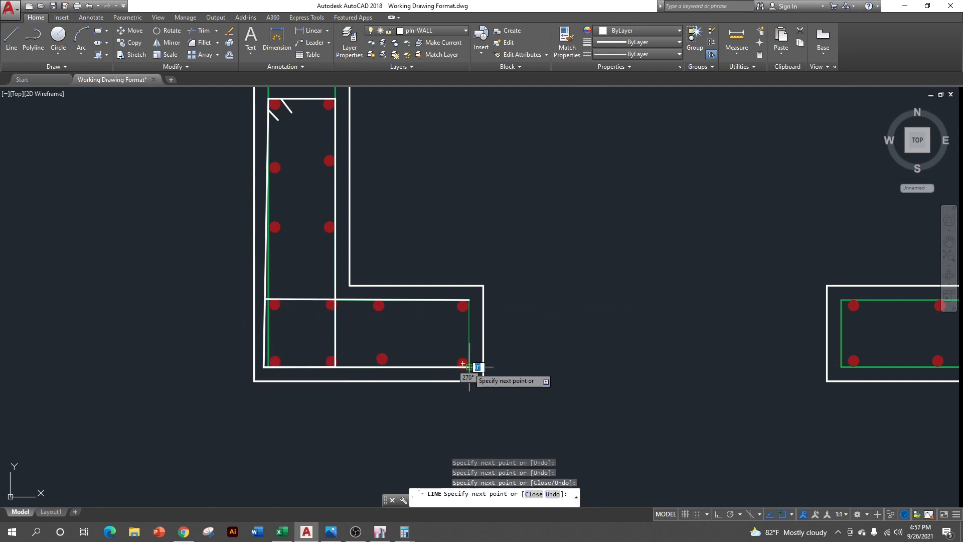
click(469, 300)
right_click(470, 301)
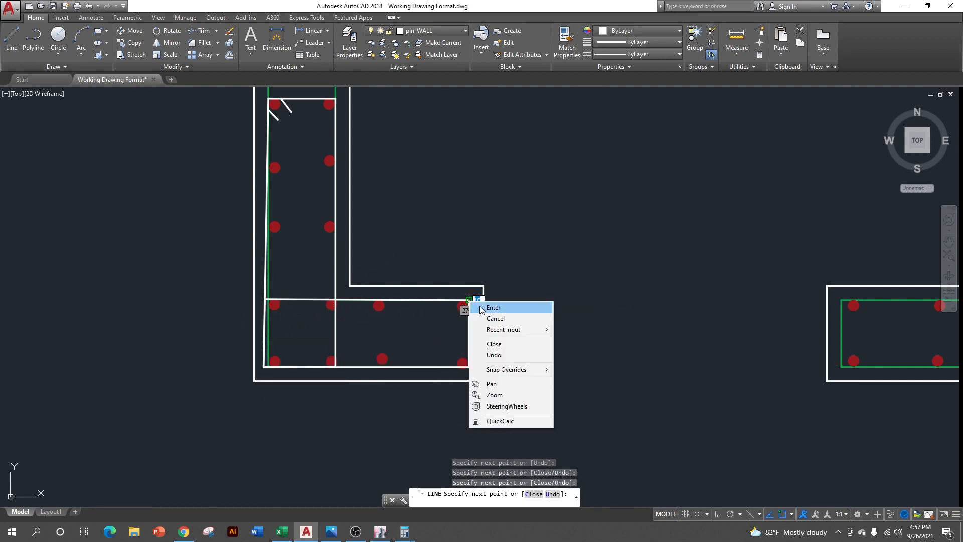
click(493, 308)
- Draw two short diagonal hook lines at the upper-left corner of the horizontal tie at the left wall's foot, around its corner bar
click(11, 40)
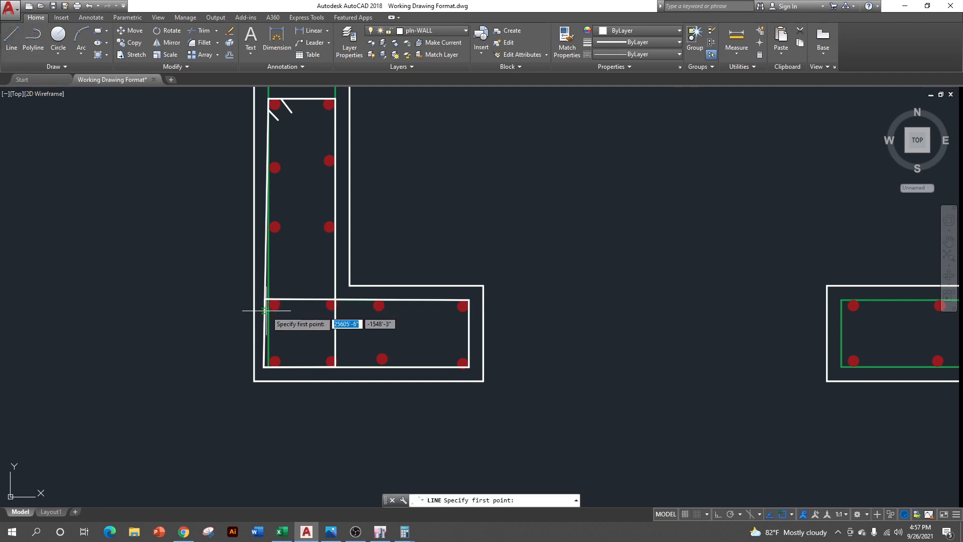
scroll(266, 310, up, 4)
click(251, 277)
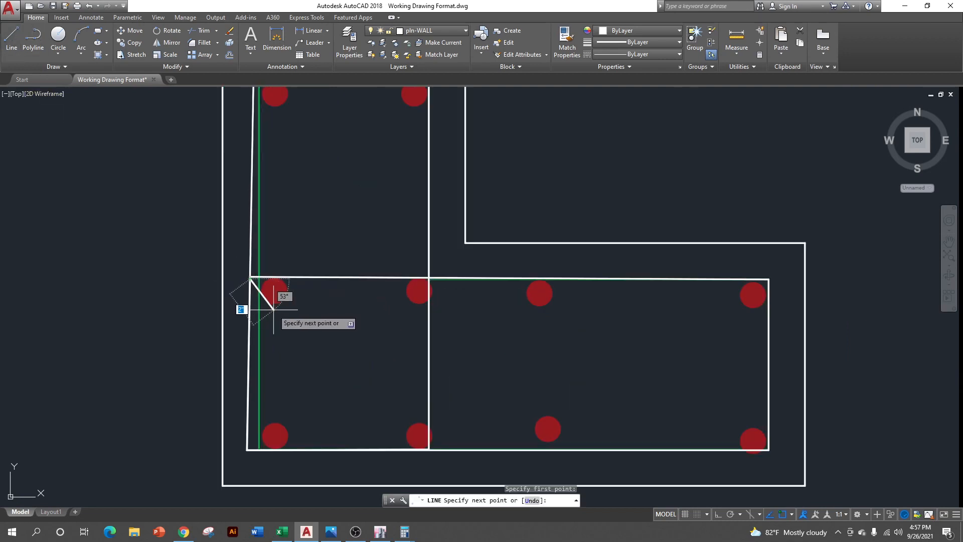
click(273, 319)
right_click(275, 319)
click(318, 327)
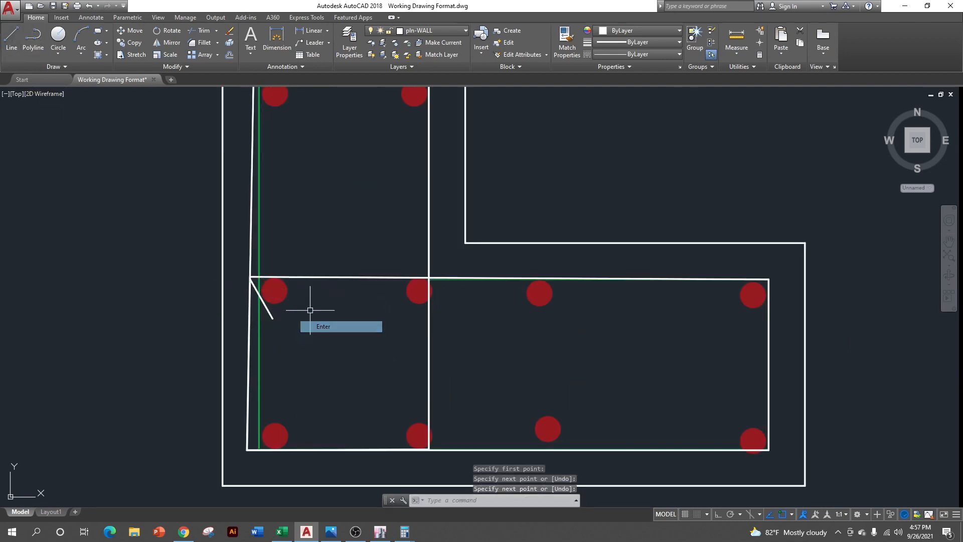
click(12, 40)
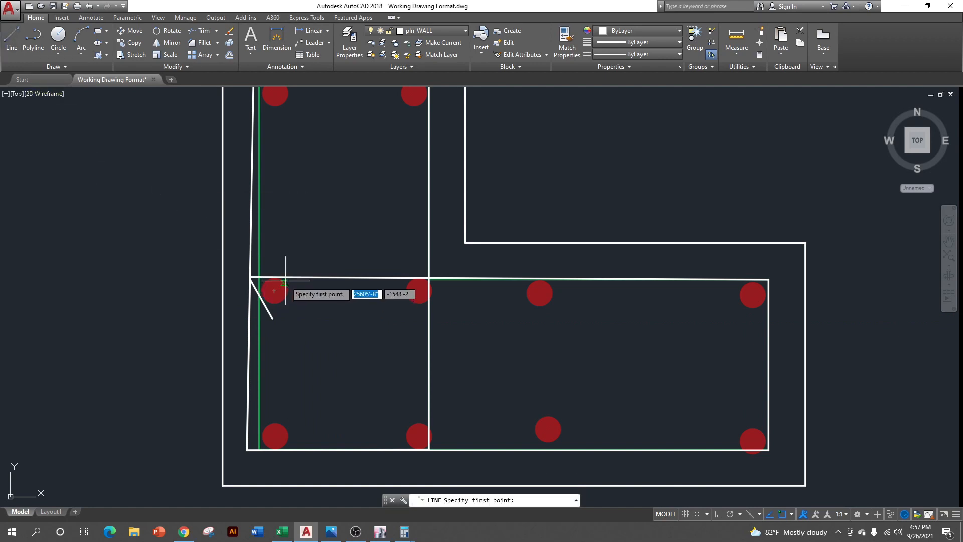
click(285, 278)
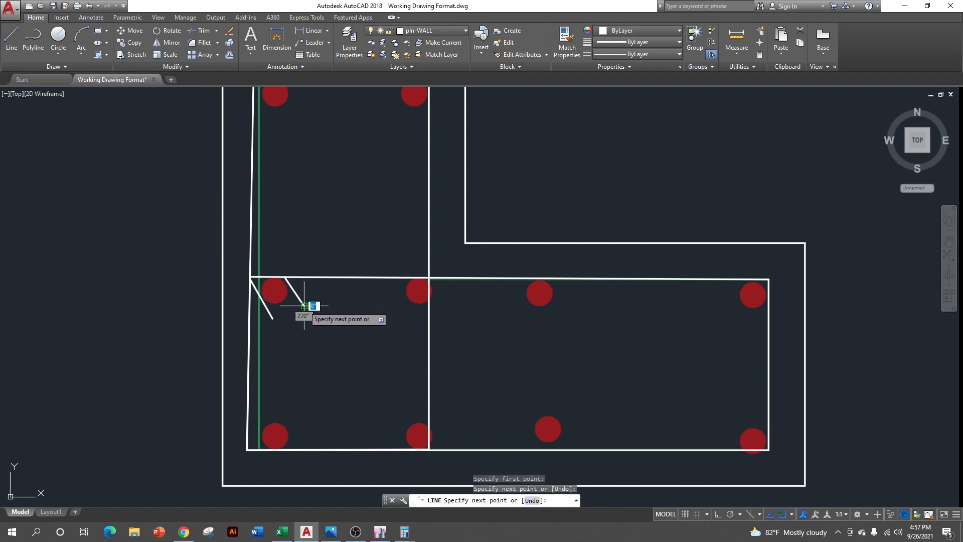
click(304, 304)
key(Return)
scroll(351, 354, down, 8)
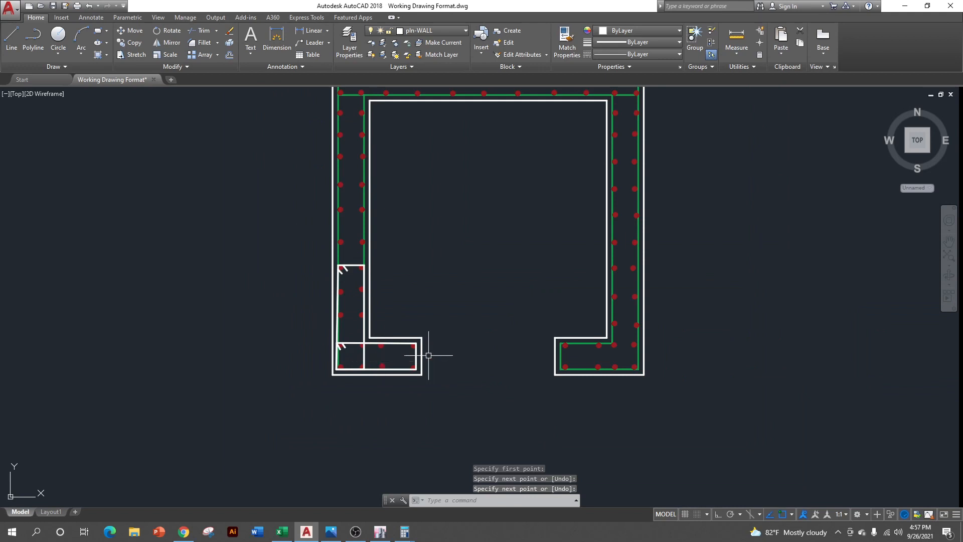
drag(428, 354, 397, 418)
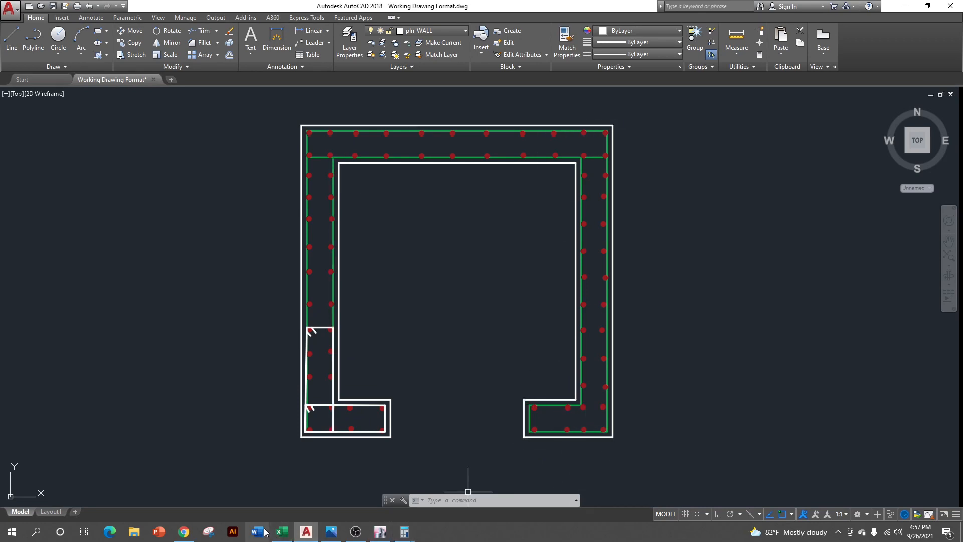
- Switch to the shear wall design workbook in Excel and open the Calculator over it
click(282, 531)
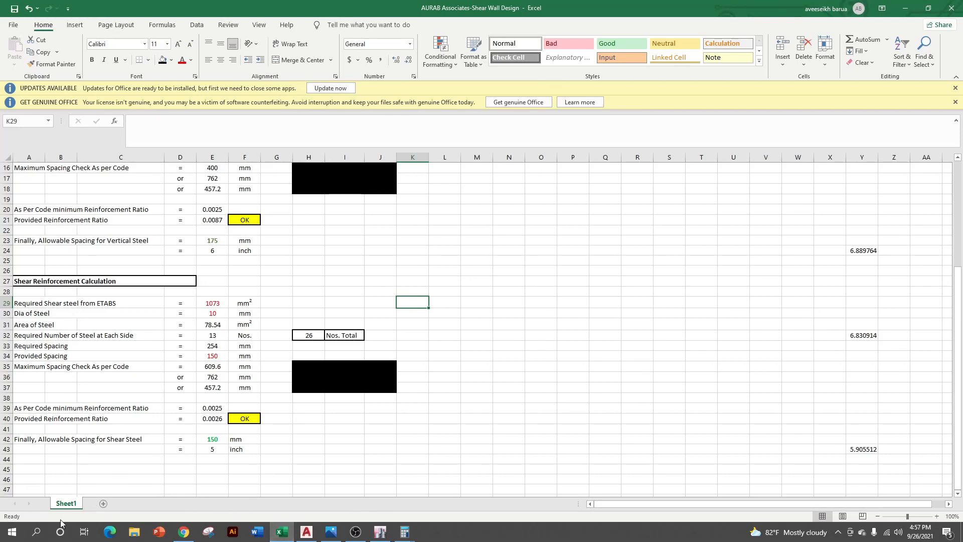
click(40, 534)
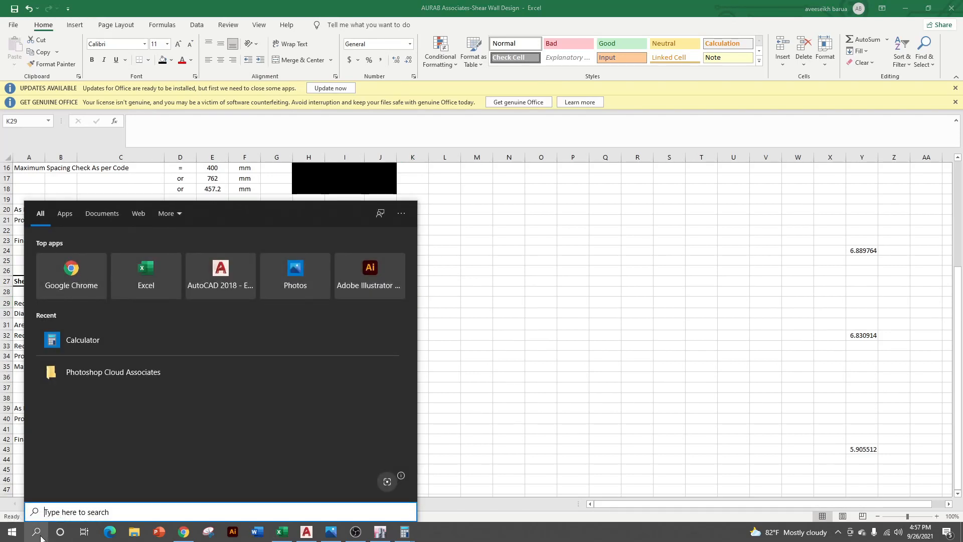
click(40, 534)
click(40, 535)
click(84, 346)
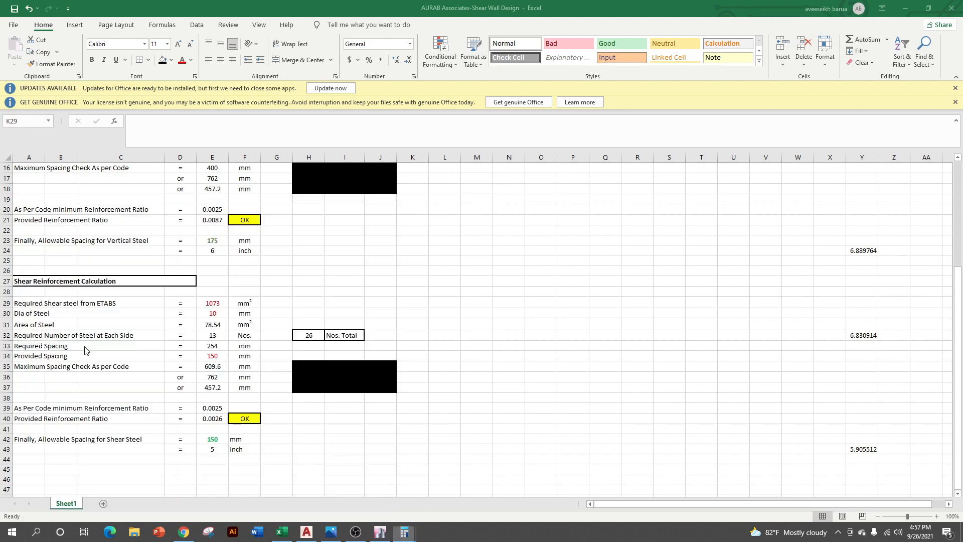
- Multiply 3.048 by 1000 in the Calculator to convert the wall length to millimetres
click(895, 361)
click(892, 380)
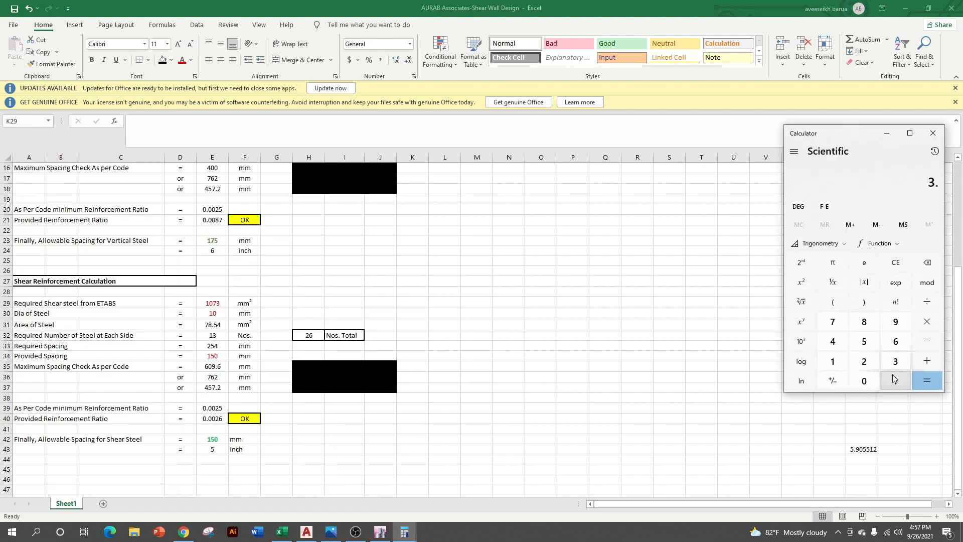
click(864, 381)
click(833, 341)
click(864, 321)
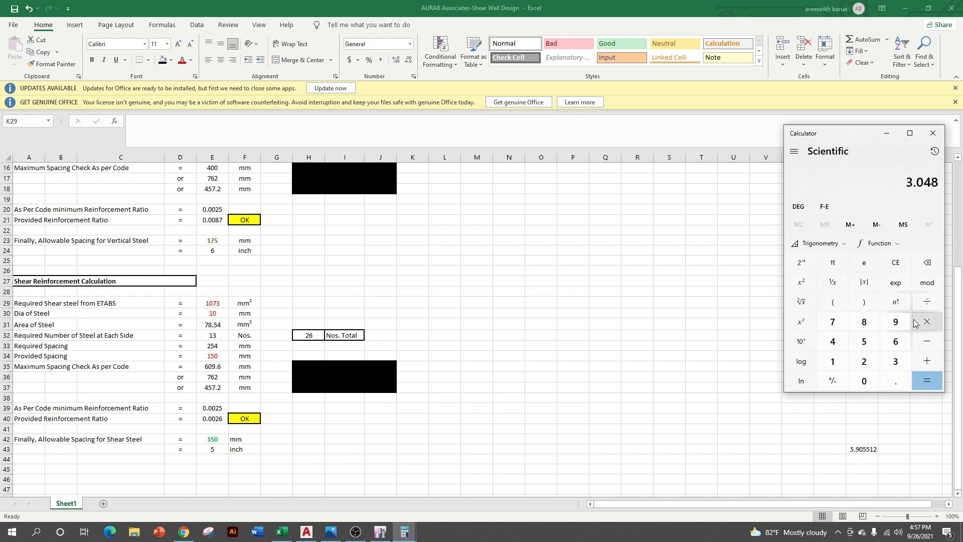
click(921, 324)
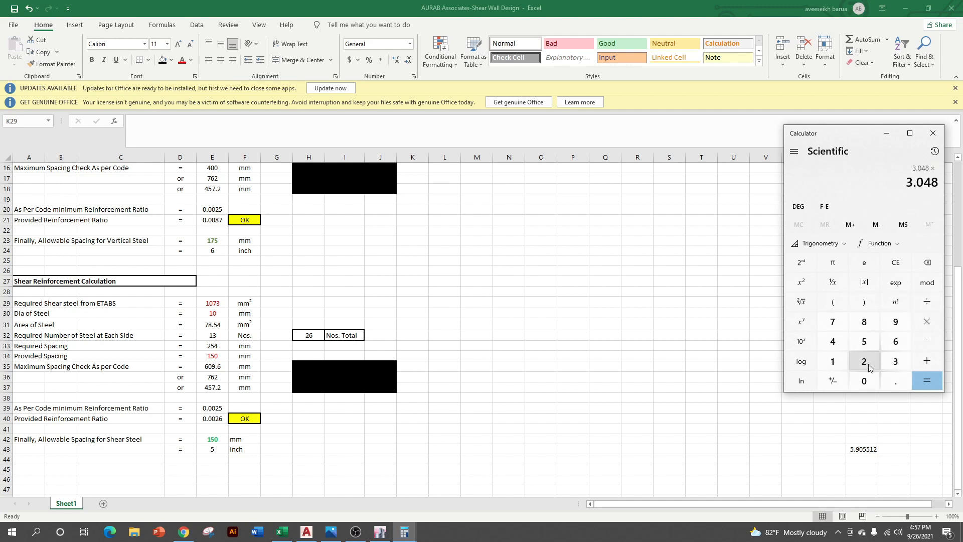
click(832, 361)
click(863, 381)
double_click(864, 380)
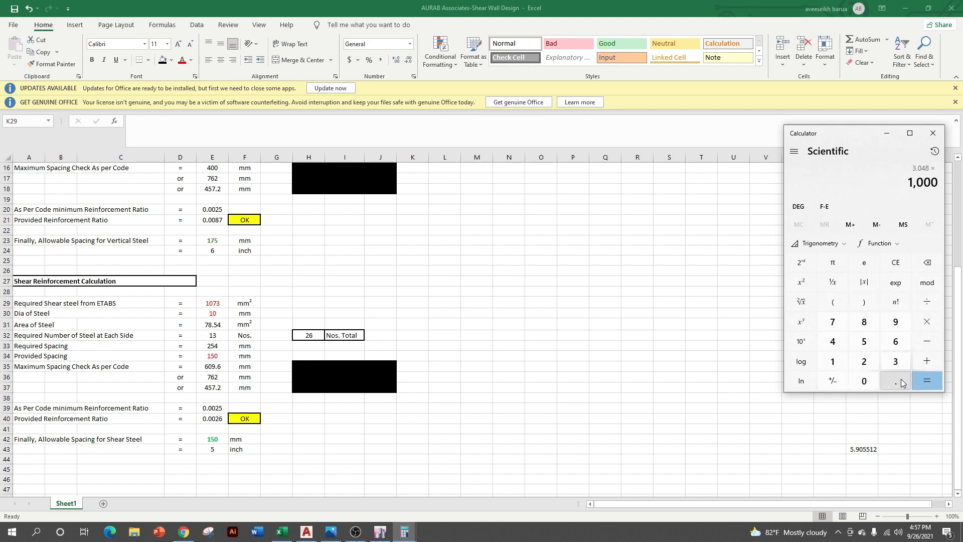
click(924, 381)
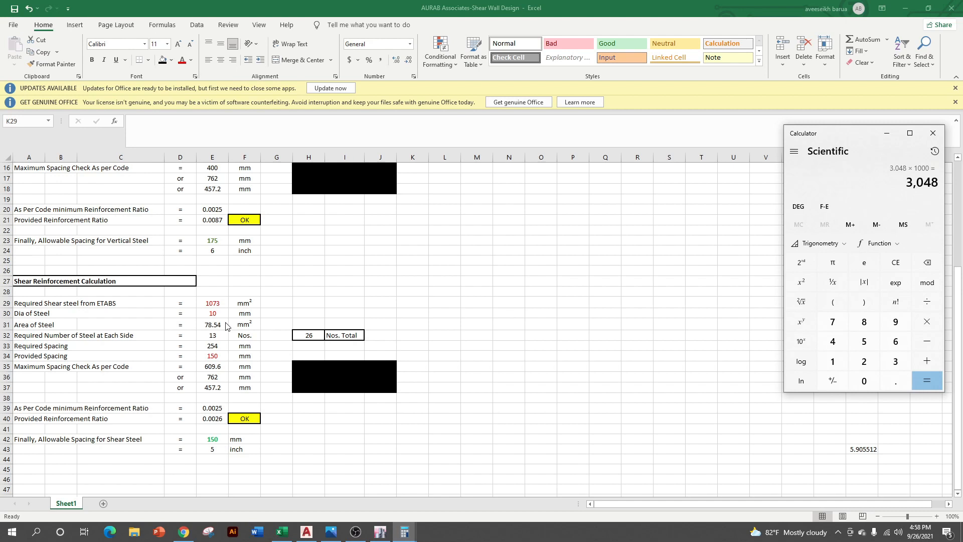
- Divide the converted length by 12 to check the required shear steel spacing
click(934, 306)
click(832, 361)
click(864, 361)
click(923, 374)
- Switch to AutoCAD and draw a four-sided vertical tie with the Line tool around the ten bars at the core's upper-left corner
click(307, 530)
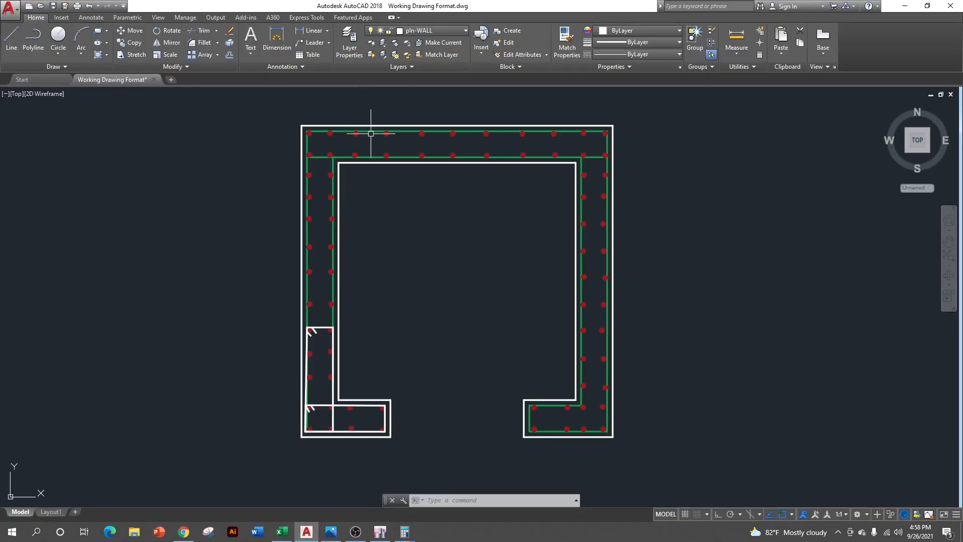
scroll(371, 134, up, 2)
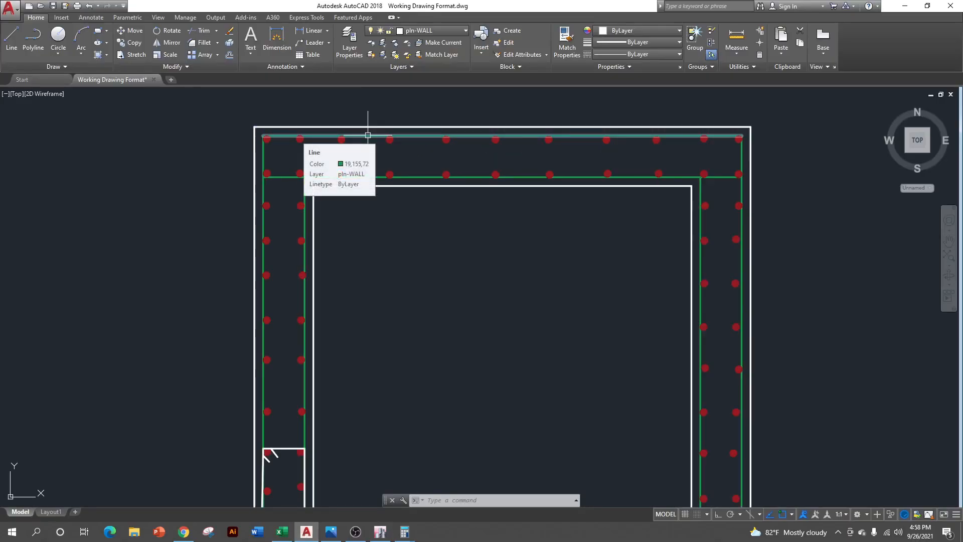
scroll(419, 354, down, 3)
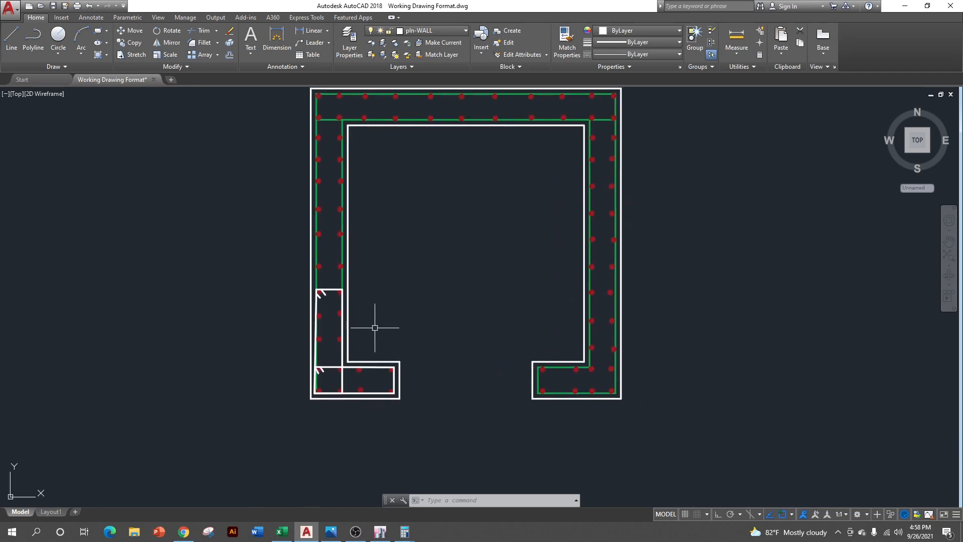
drag(362, 113, 348, 190)
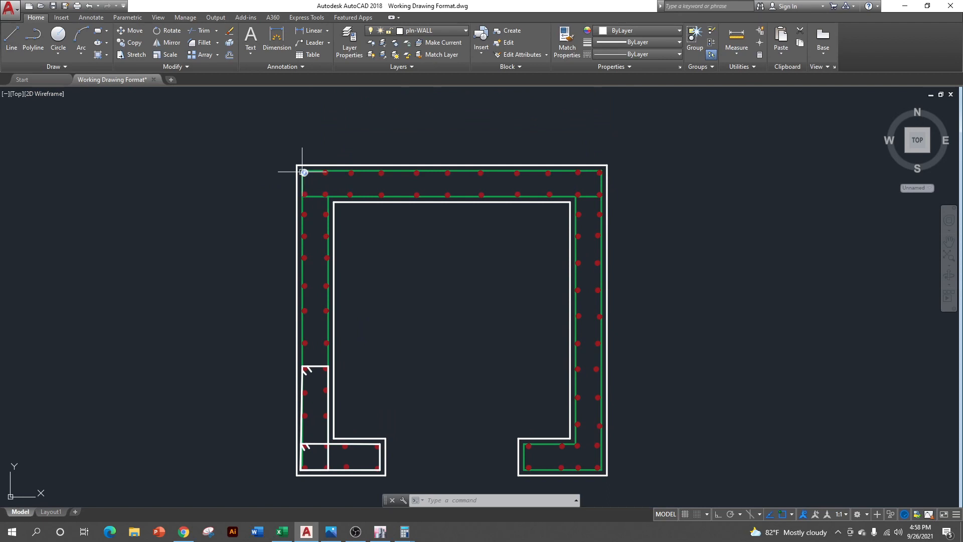
click(11, 37)
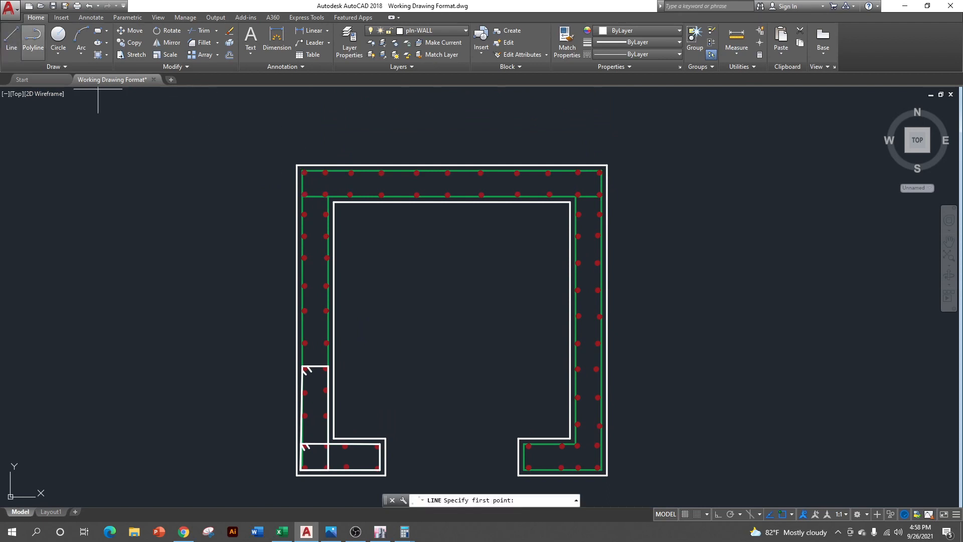
click(305, 172)
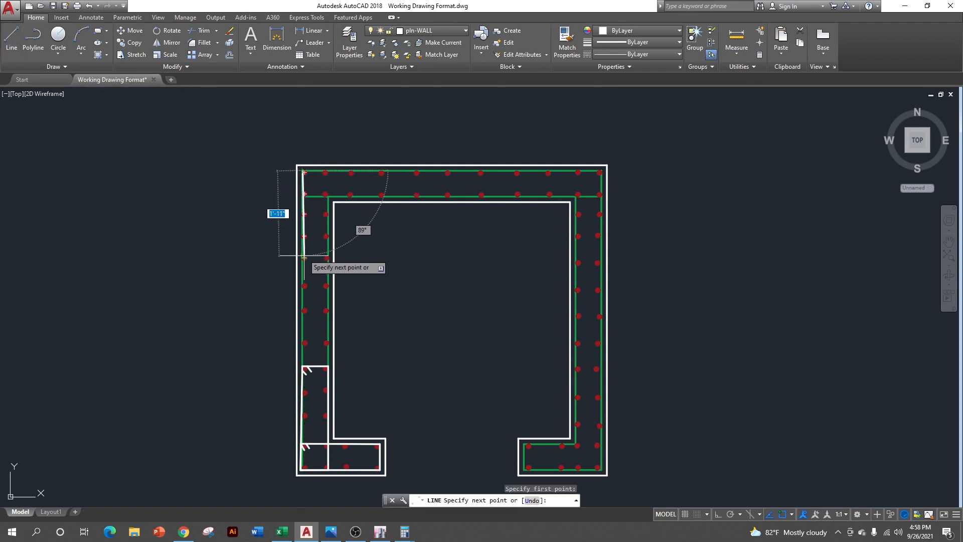
click(303, 258)
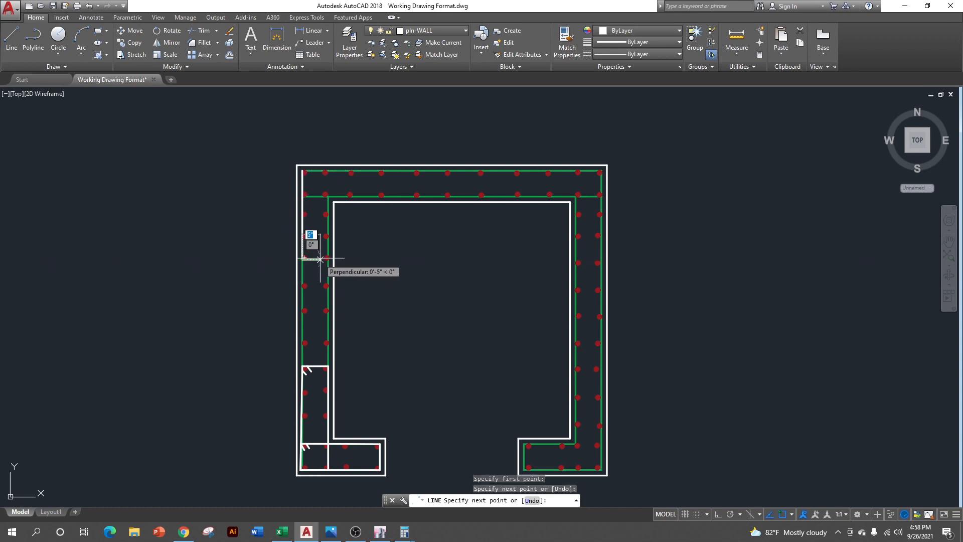
click(331, 258)
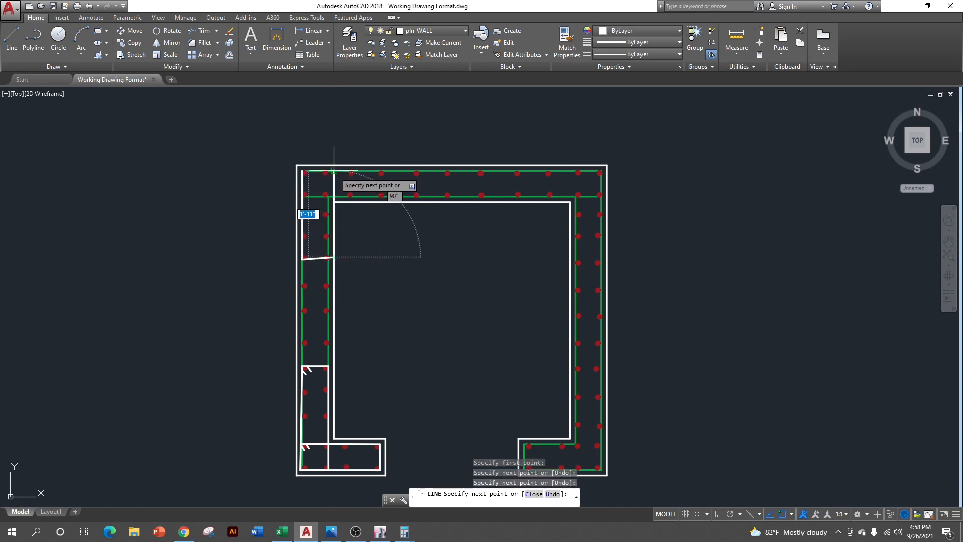
click(334, 172)
click(302, 172)
right_click(300, 173)
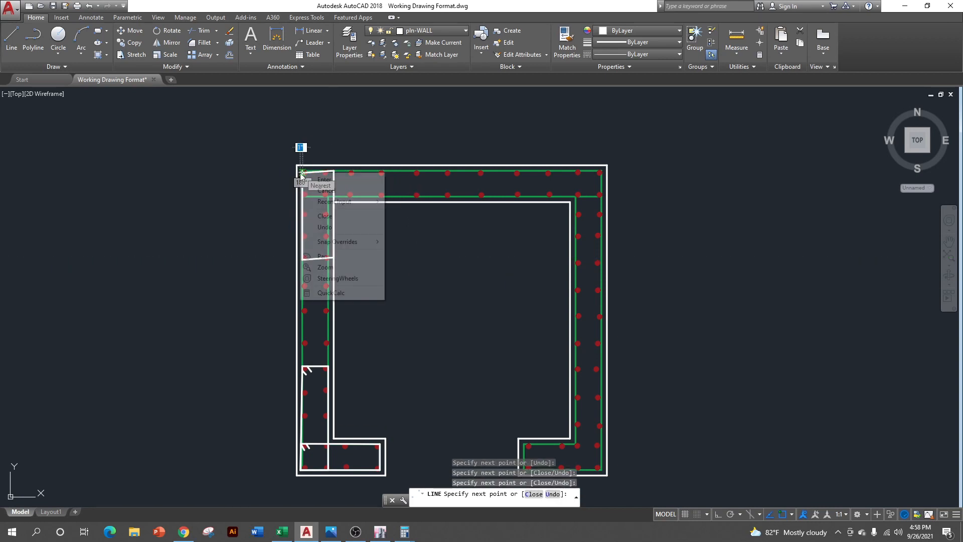
click(320, 179)
- Replace the upper-left vertical tie's slanted lower edge with a horizontal line, retracing its right and upper edges
click(321, 258)
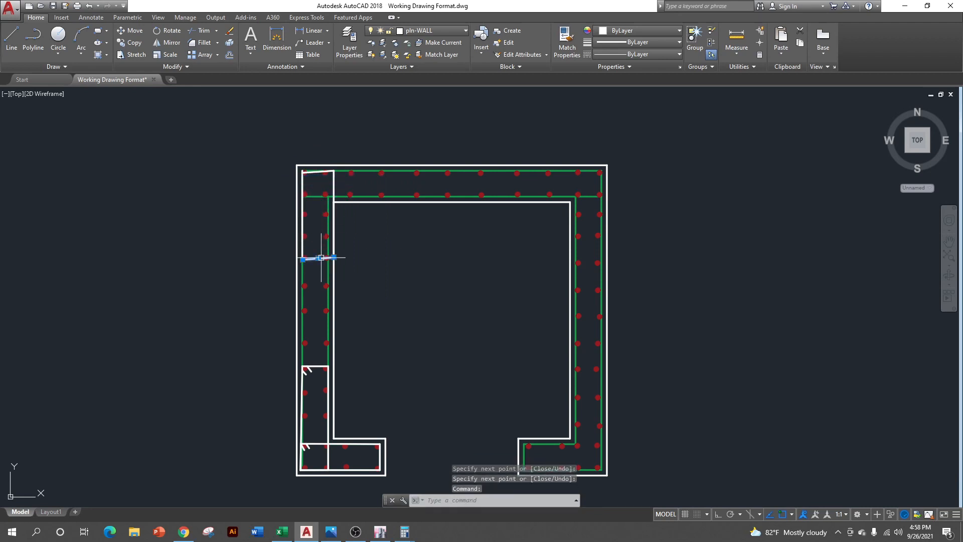
key(Delete)
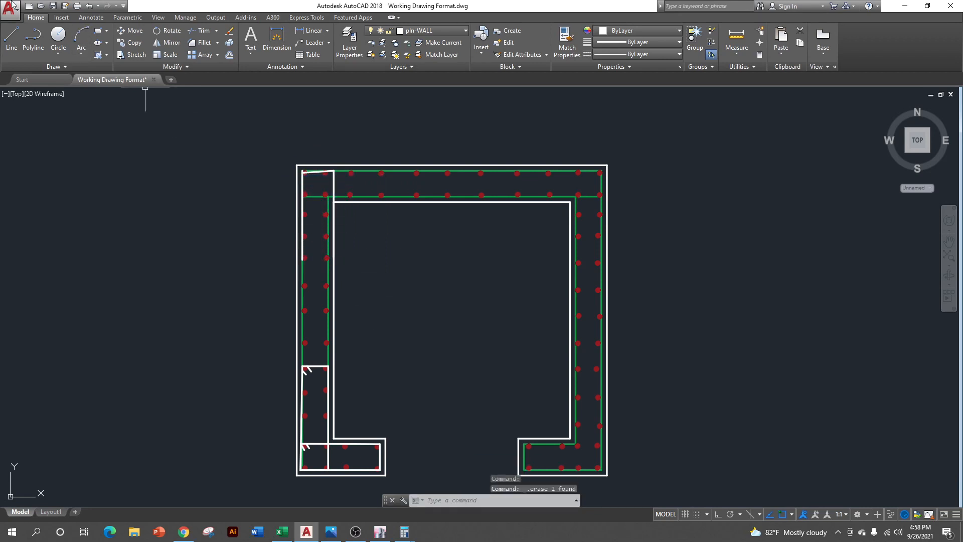
click(10, 38)
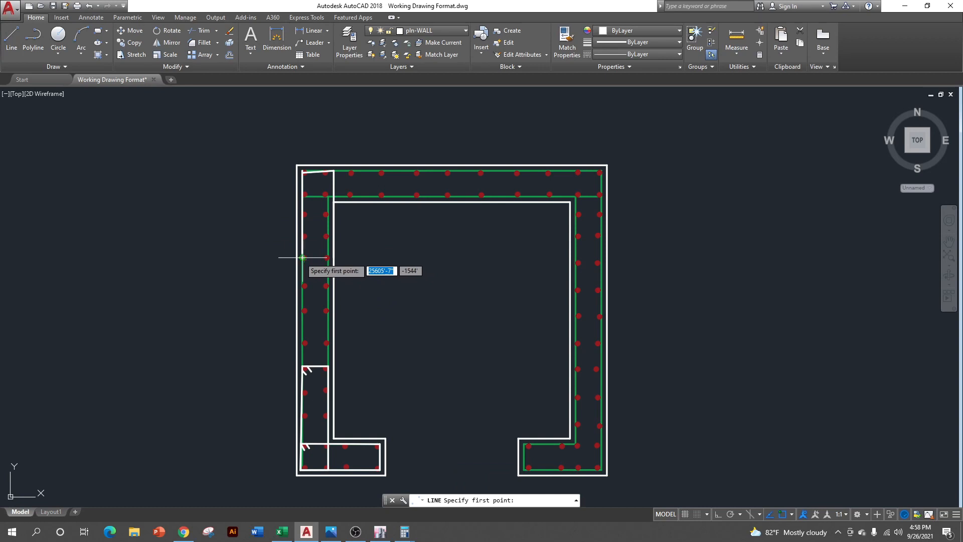
click(303, 258)
click(333, 258)
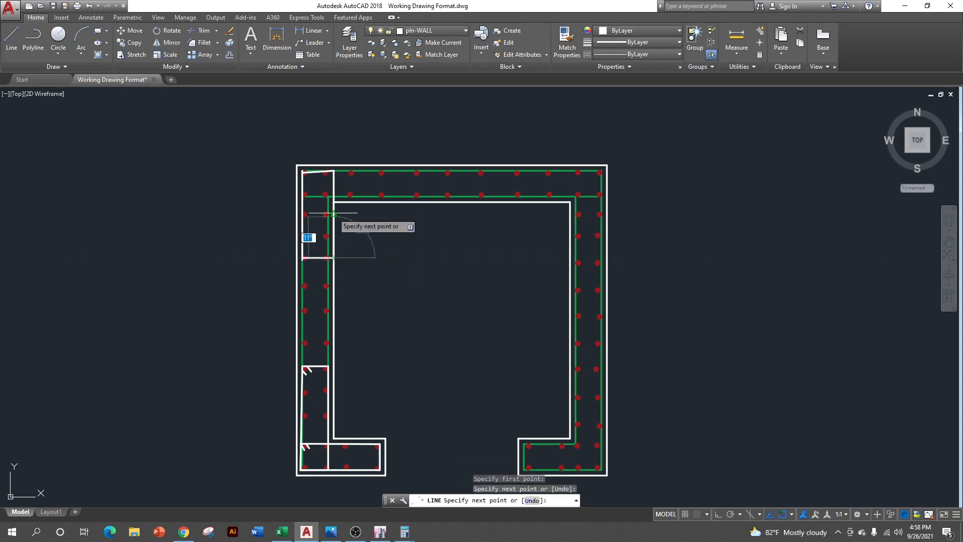
click(333, 171)
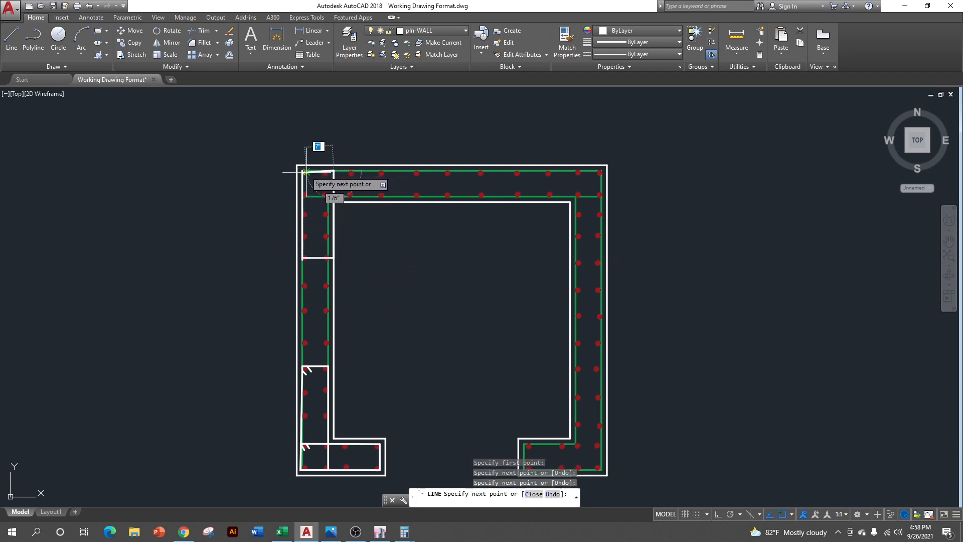
click(302, 171)
right_click(302, 171)
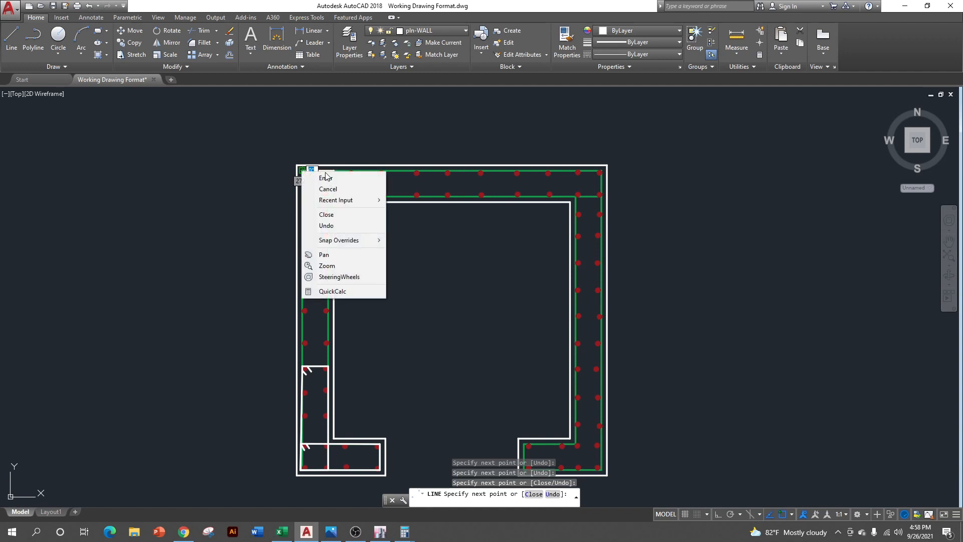
click(326, 179)
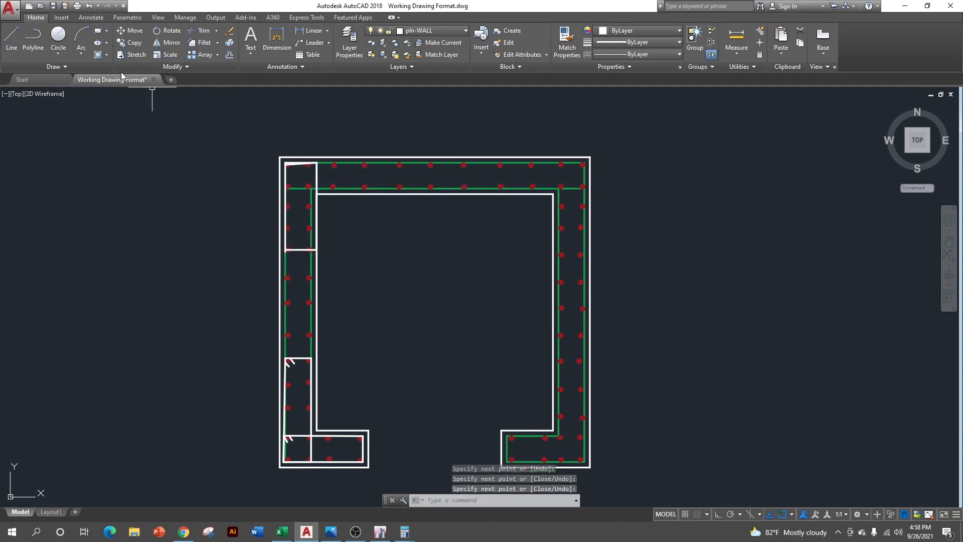
- Draw a horizontal tie around the eight bars at the left end of the core's upper wall, overlapping the vertical tie
click(14, 35)
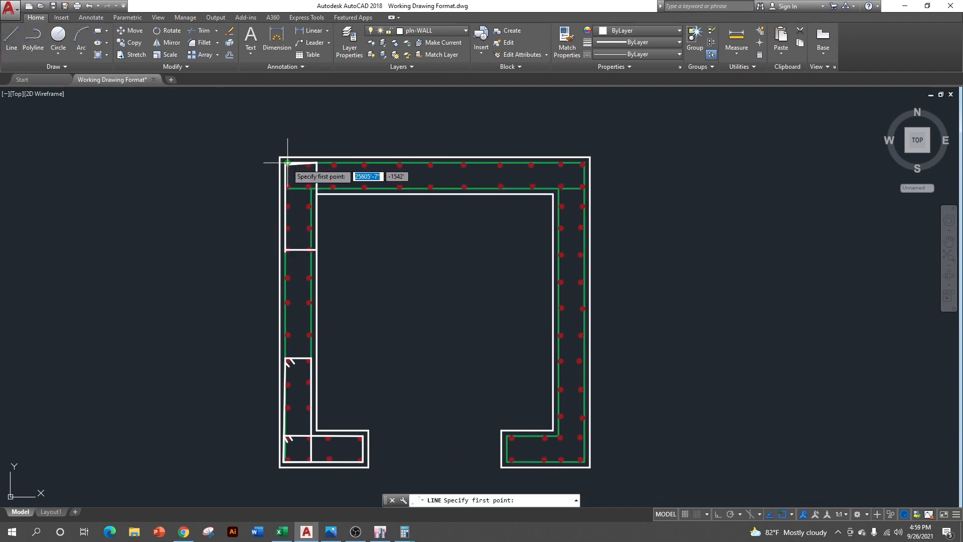
click(286, 163)
click(372, 163)
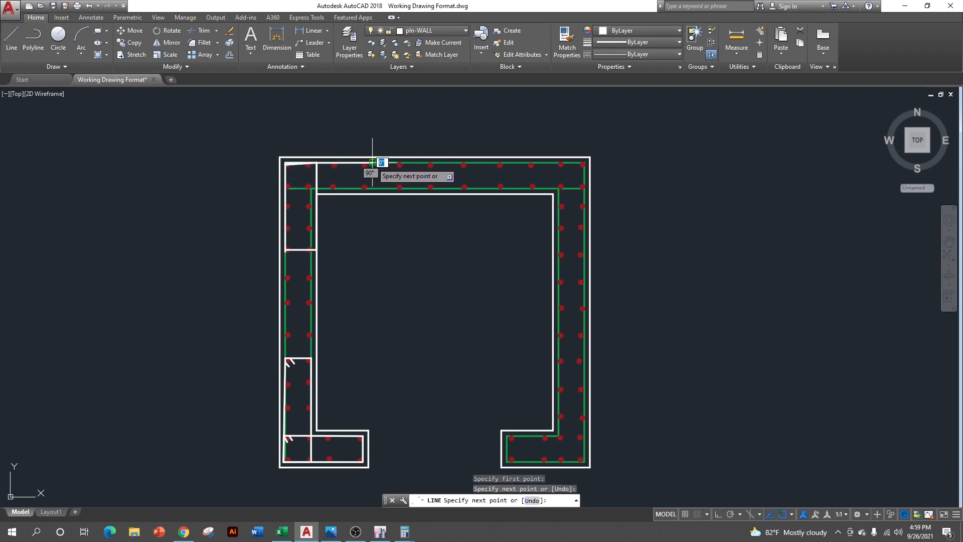
click(372, 189)
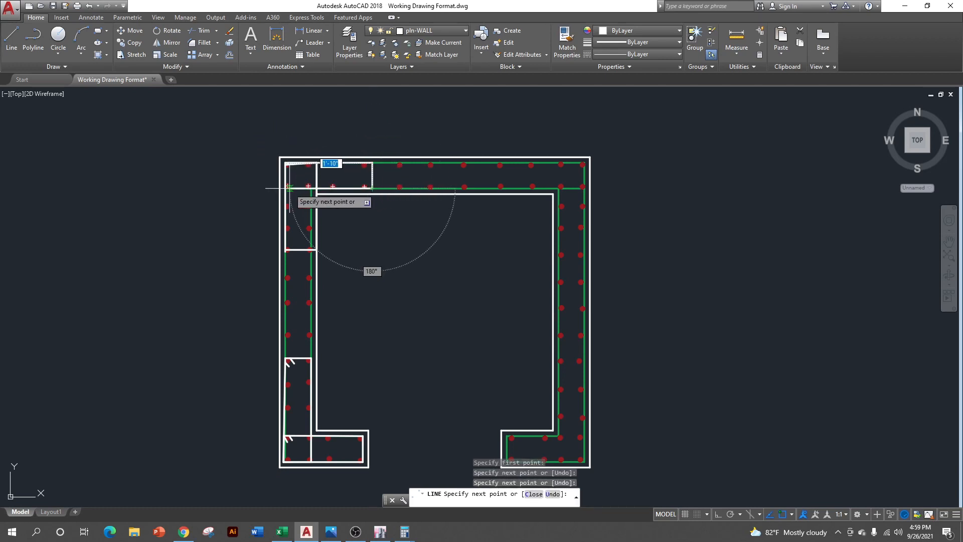
click(287, 187)
right_click(289, 189)
click(305, 196)
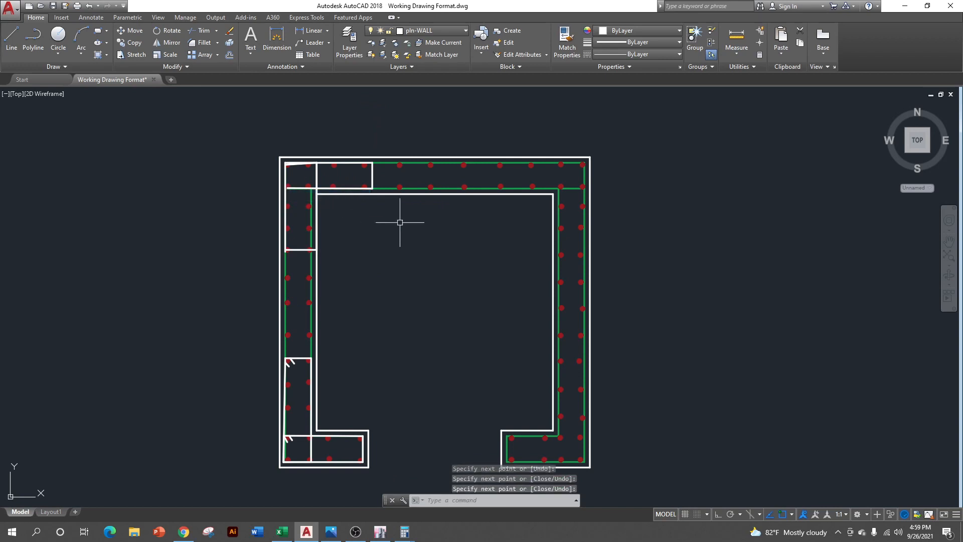
drag(297, 448, 290, 299)
drag(372, 264, 393, 414)
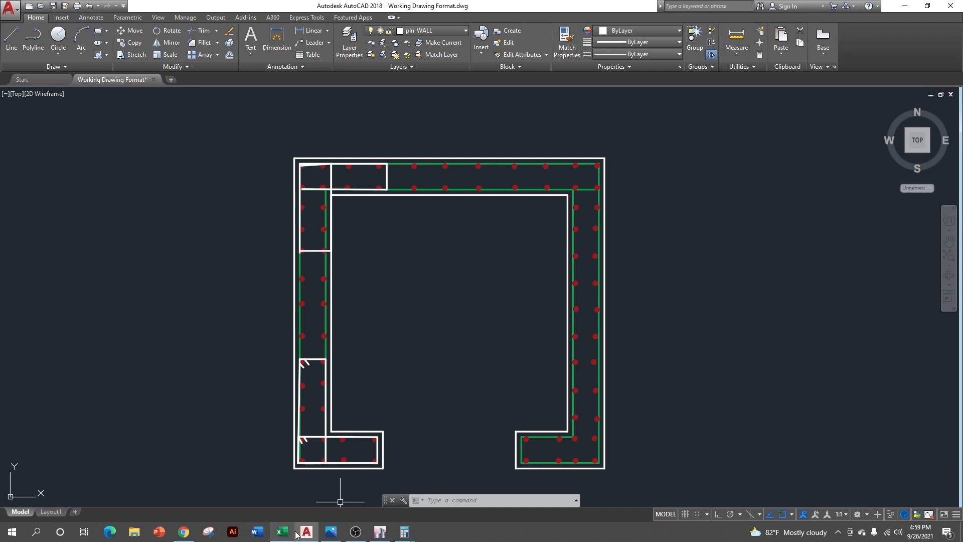
mouse_move(290, 532)
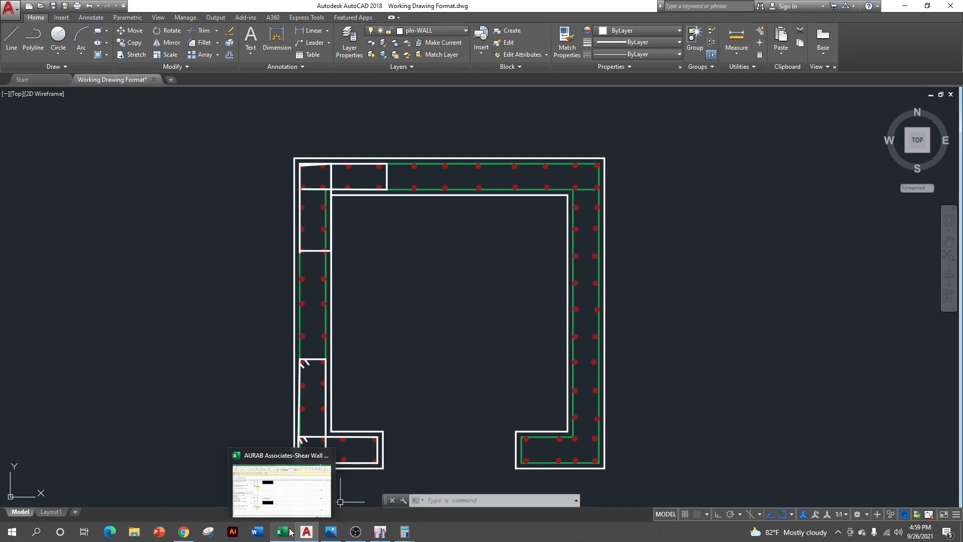
mouse_move(331, 536)
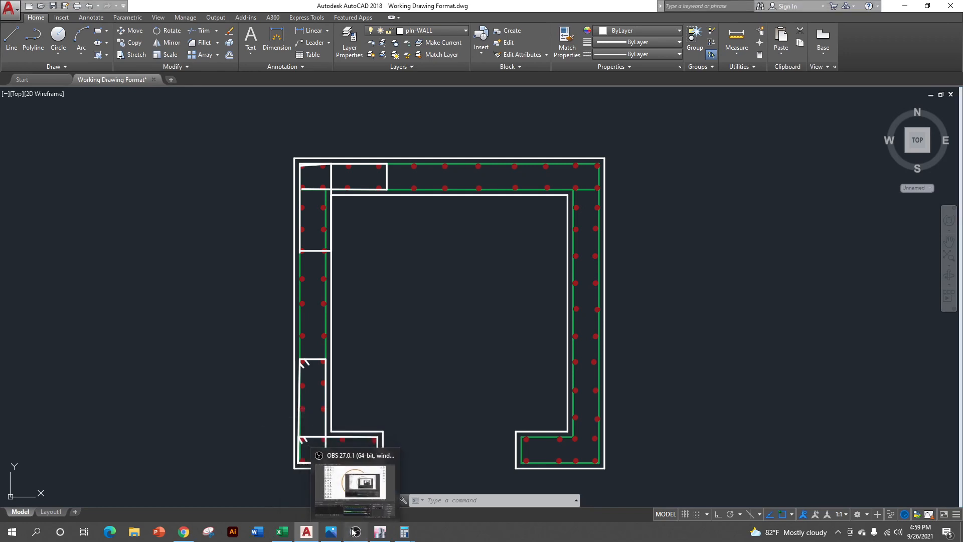
click(354, 531)
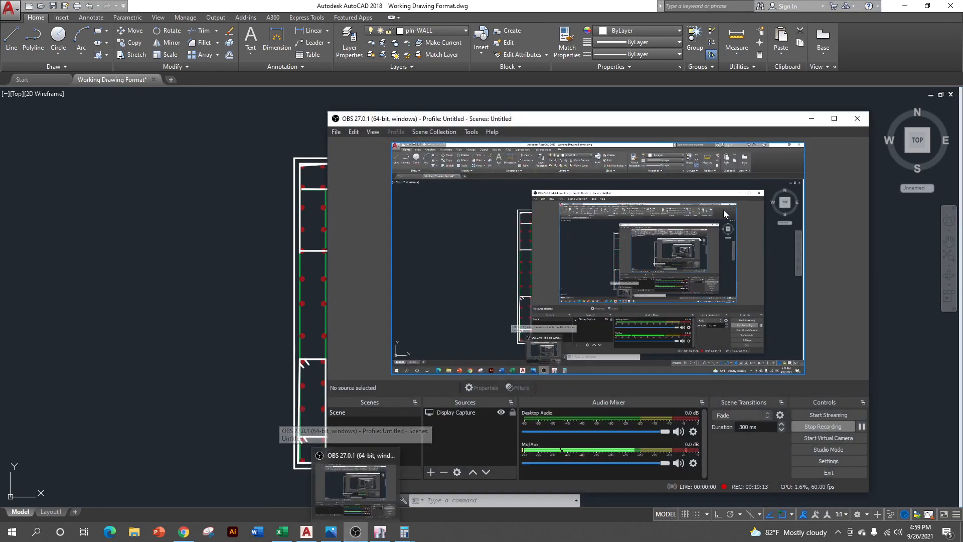
click(811, 120)
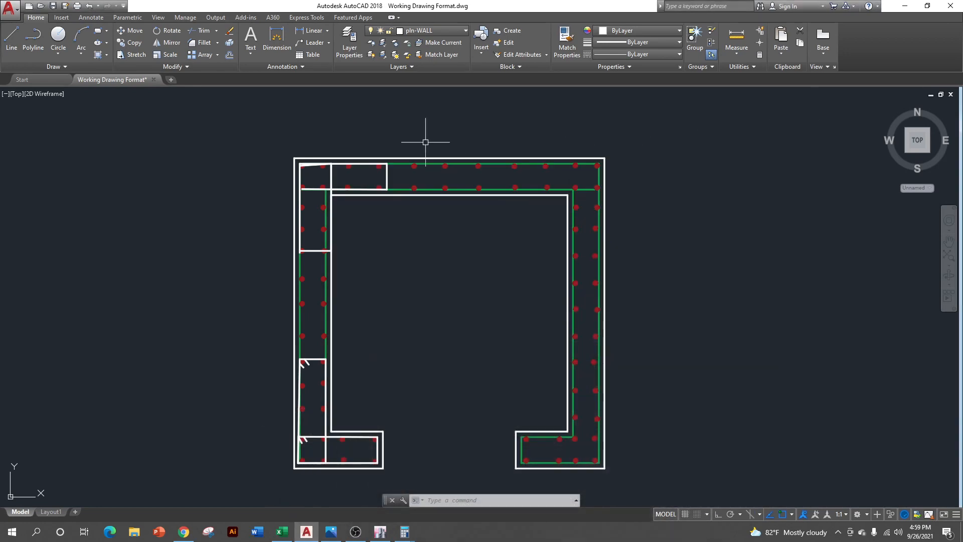